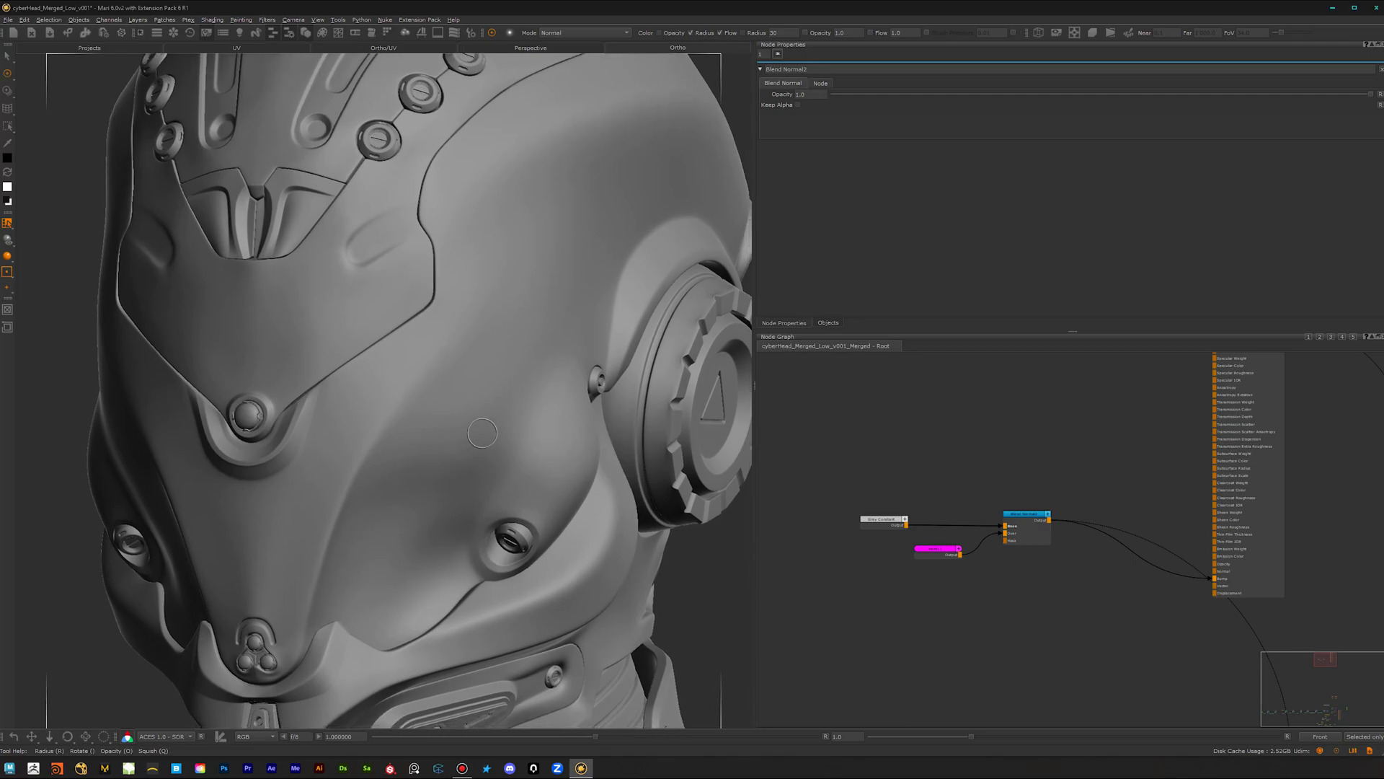
# - Close the stone alpha image preview and set the paint brush tip's bitmap type to Bitmap
pyautogui.keyDown('alt'); pyautogui.moveTo(402, 452); pyautogui.dragTo(425, 432); pyautogui.keyUp('alt')
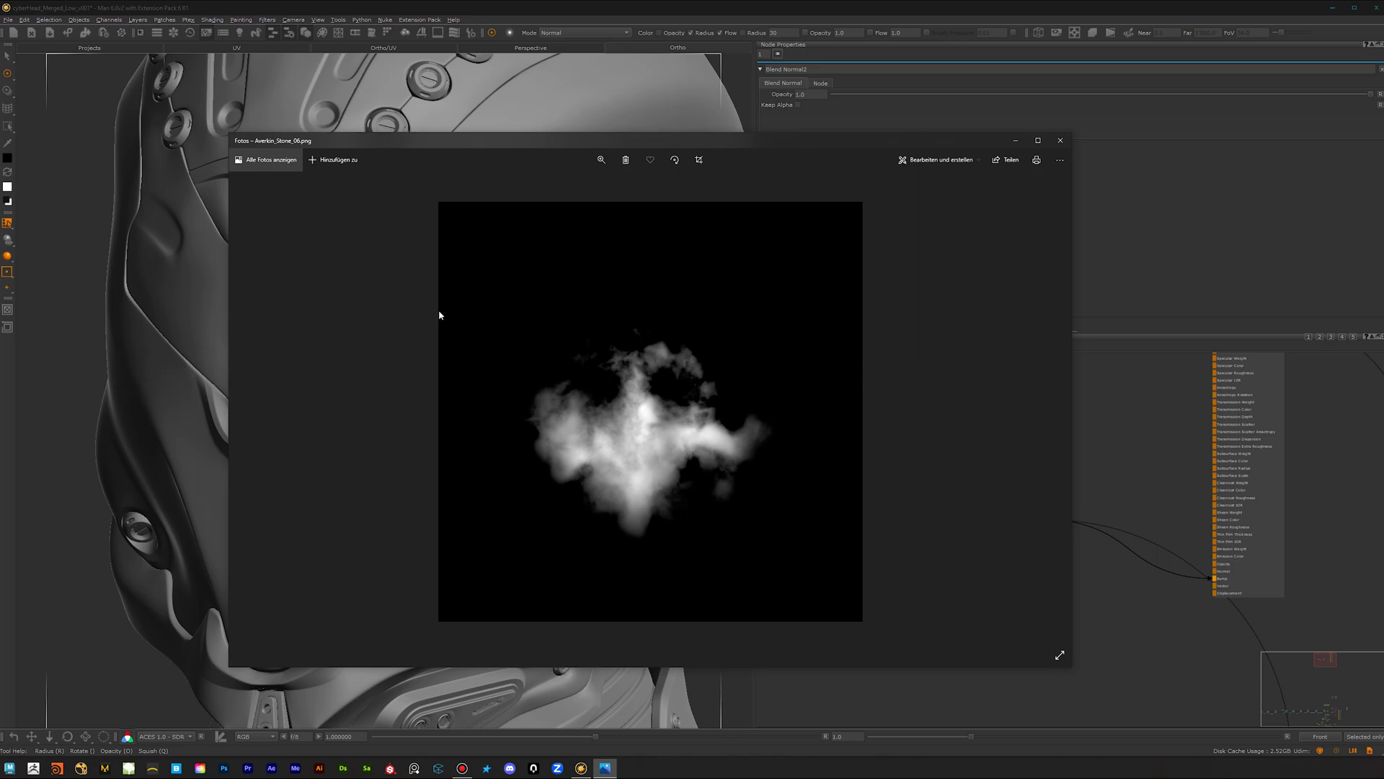
pyautogui.click(1060, 139)
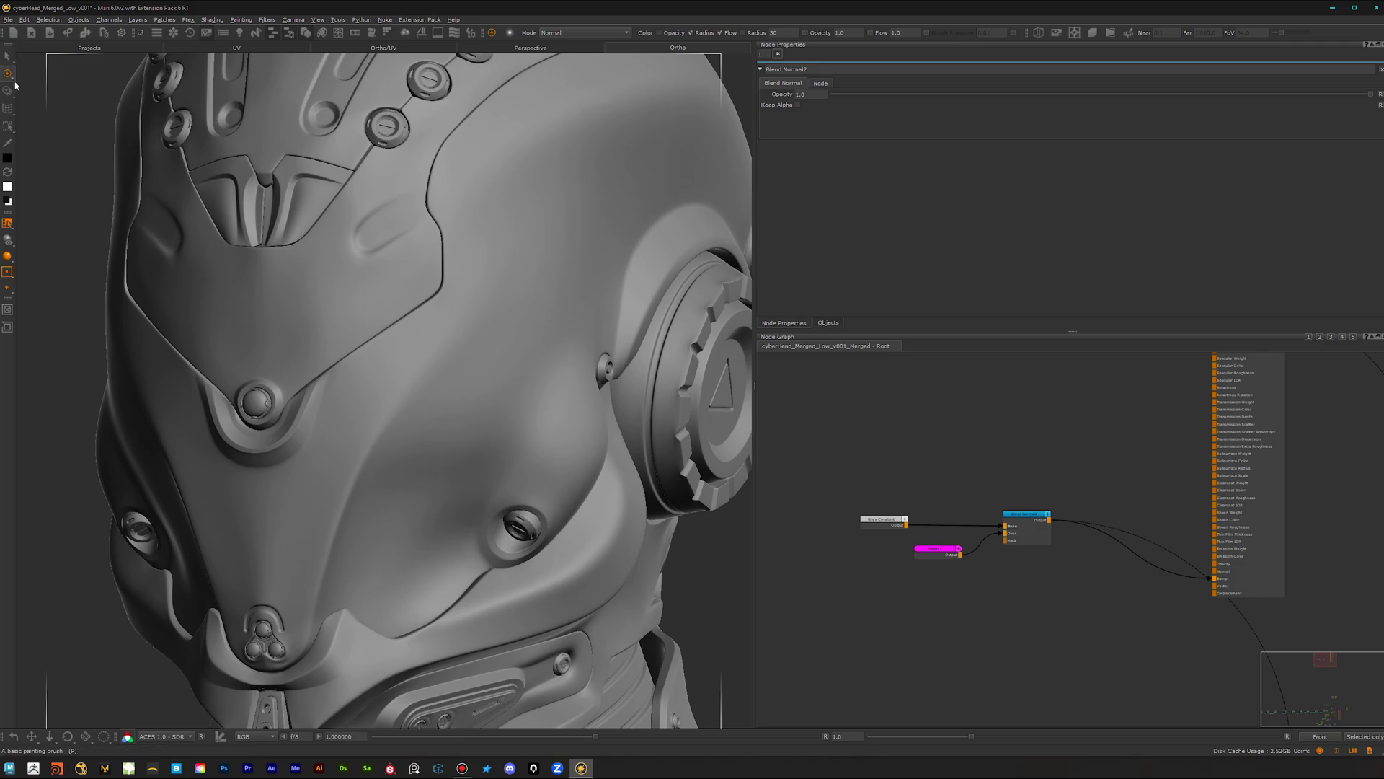
pyautogui.click(471, 34)
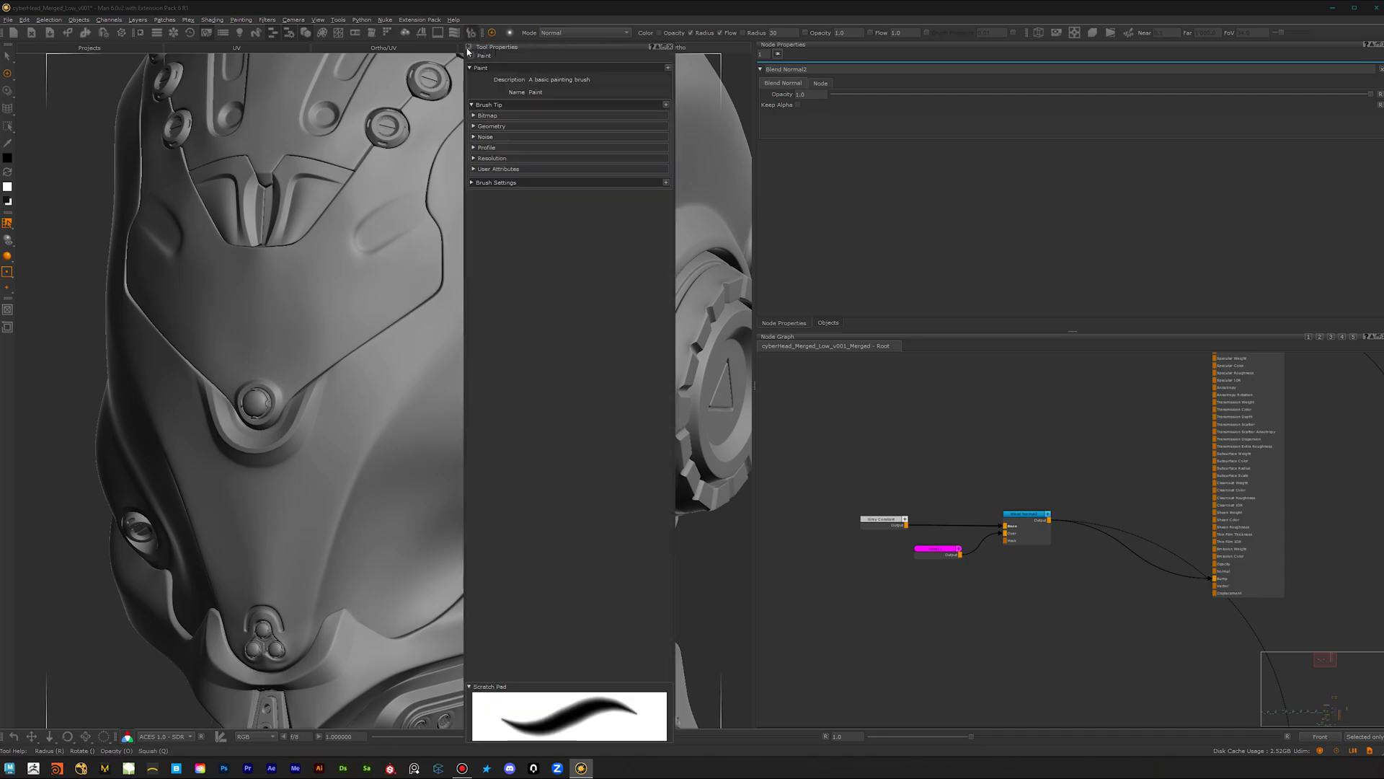
pyautogui.click(474, 116)
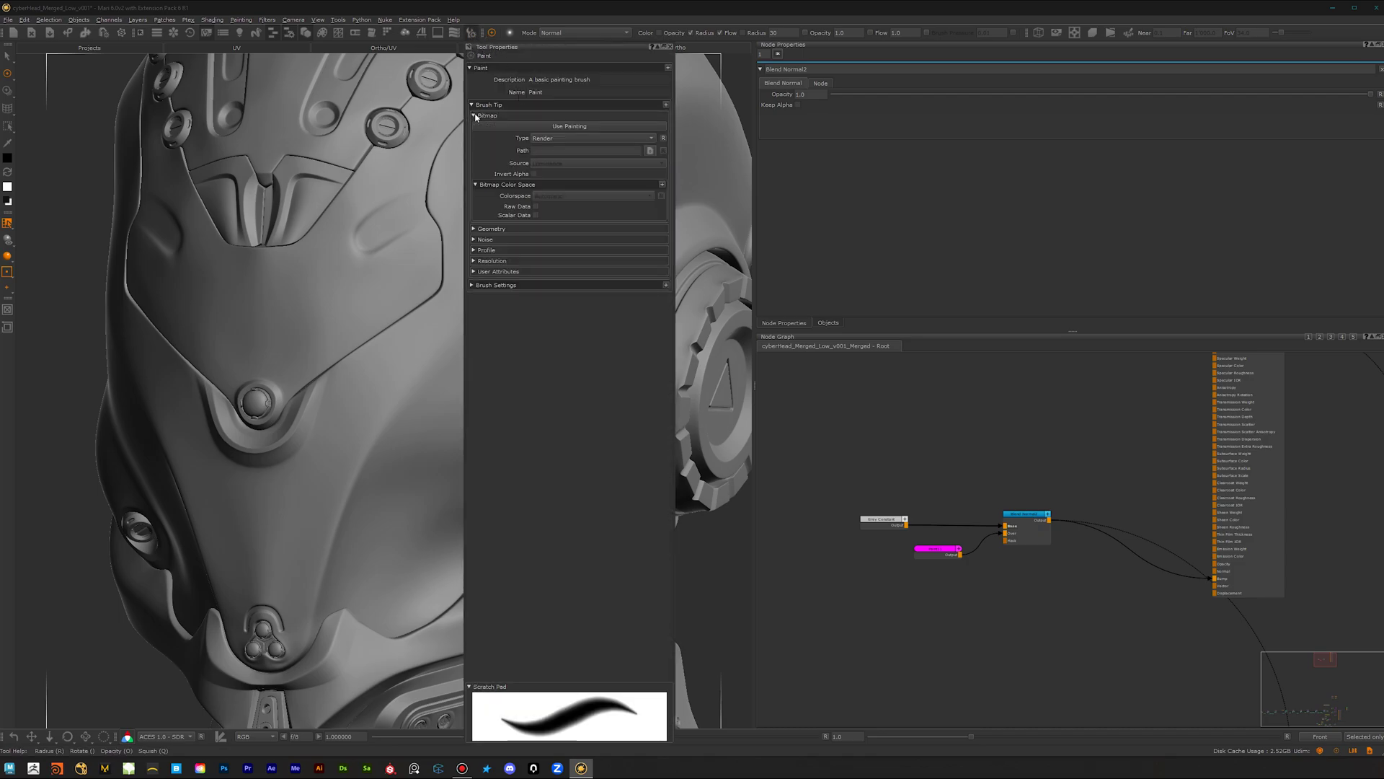
pyautogui.click(612, 137)
pyautogui.click(613, 148)
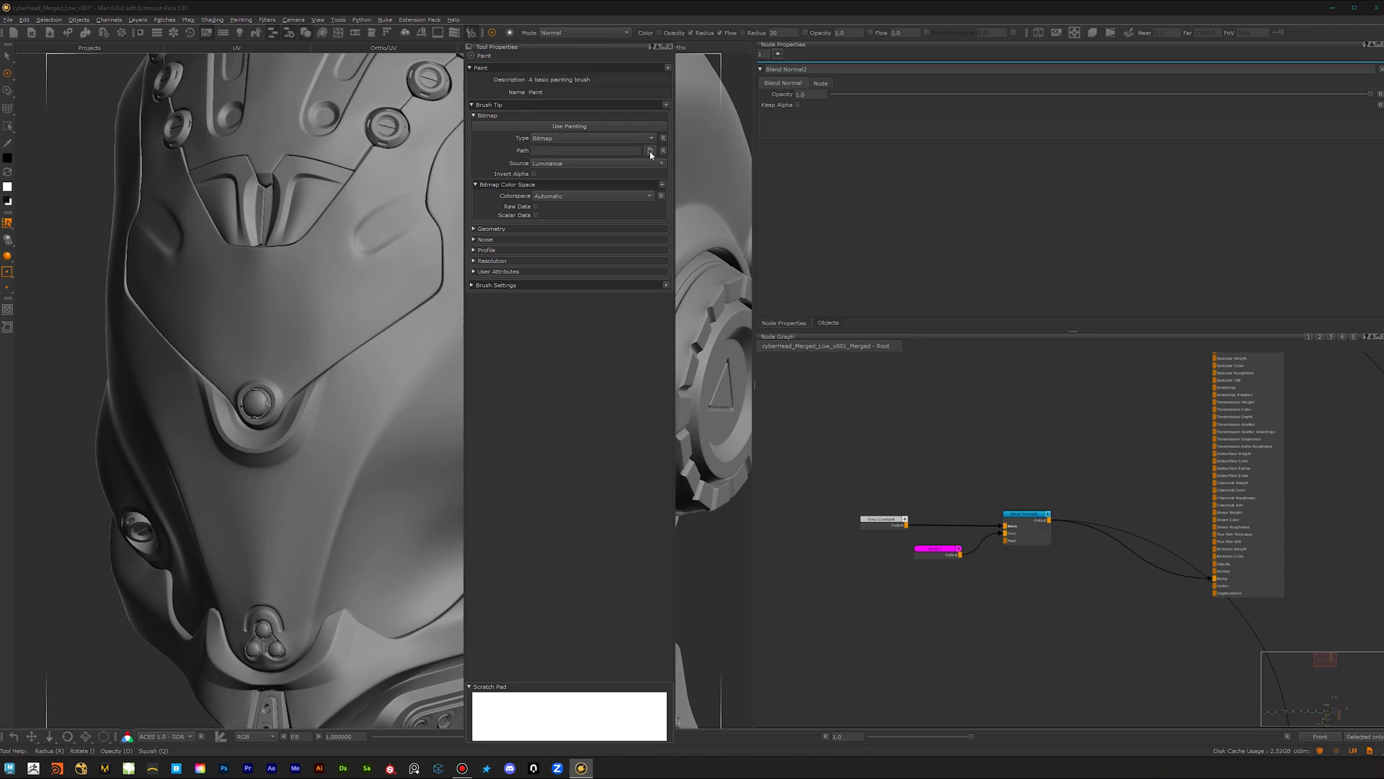
# - Load Averkin_Stone_06.png from the Desktop folder as the brush tip bitmap
pyautogui.click(649, 150)
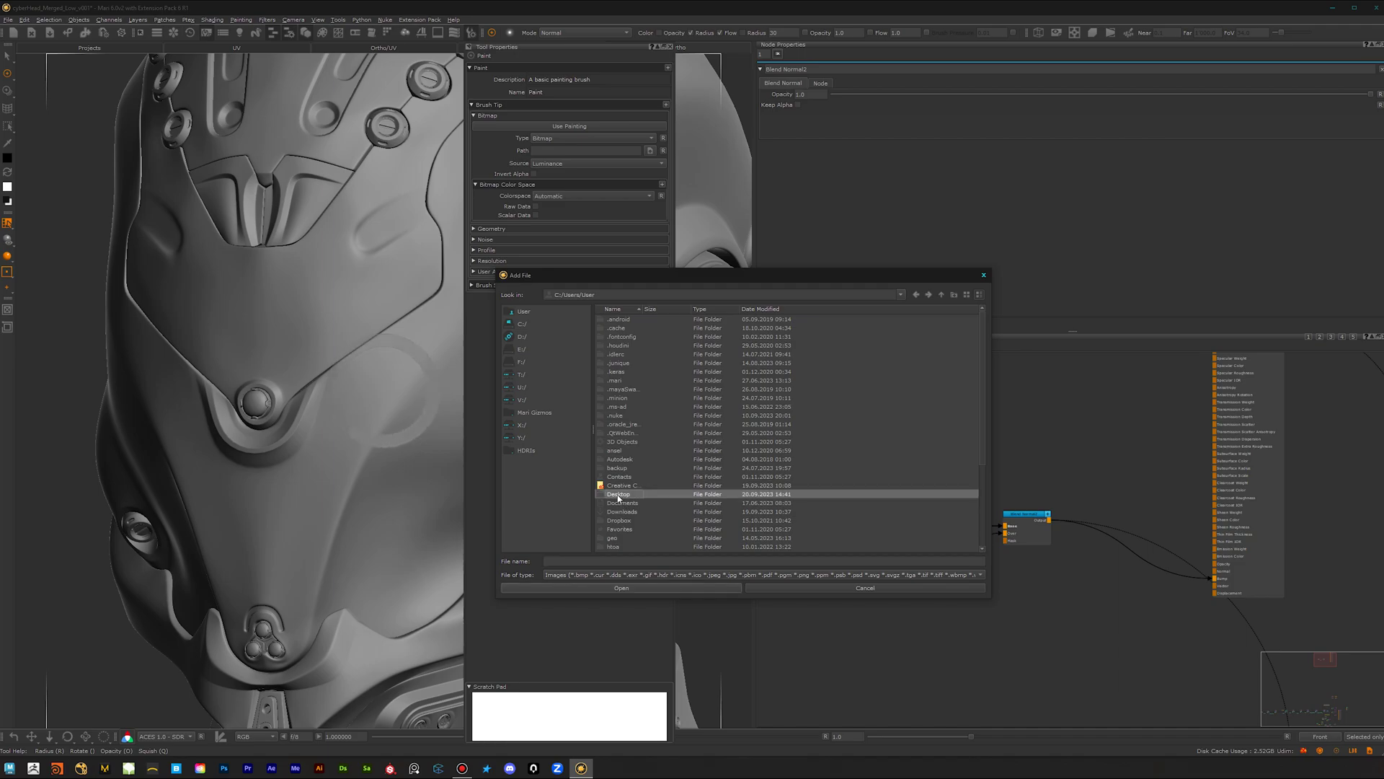
pyautogui.doubleClick(618, 495)
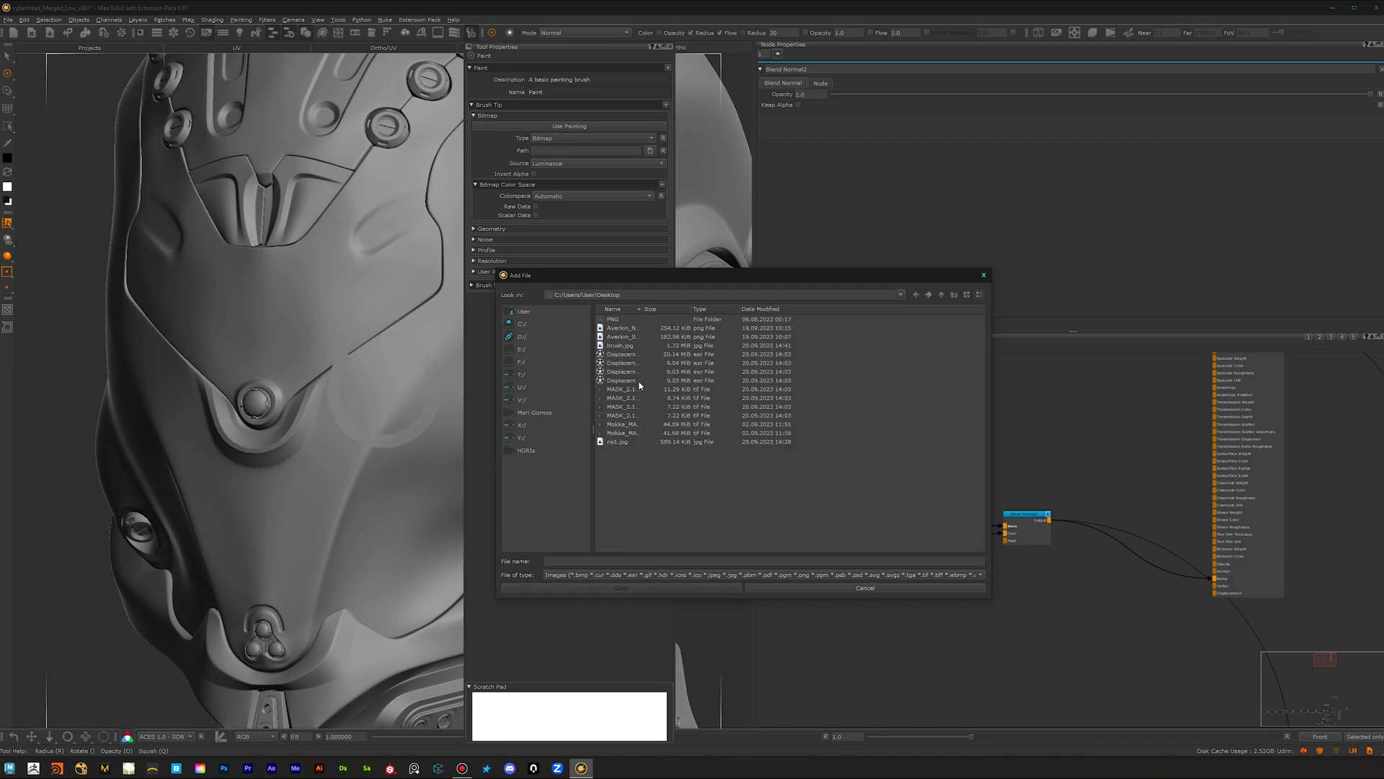
pyautogui.doubleClick(644, 309)
pyautogui.click(648, 337)
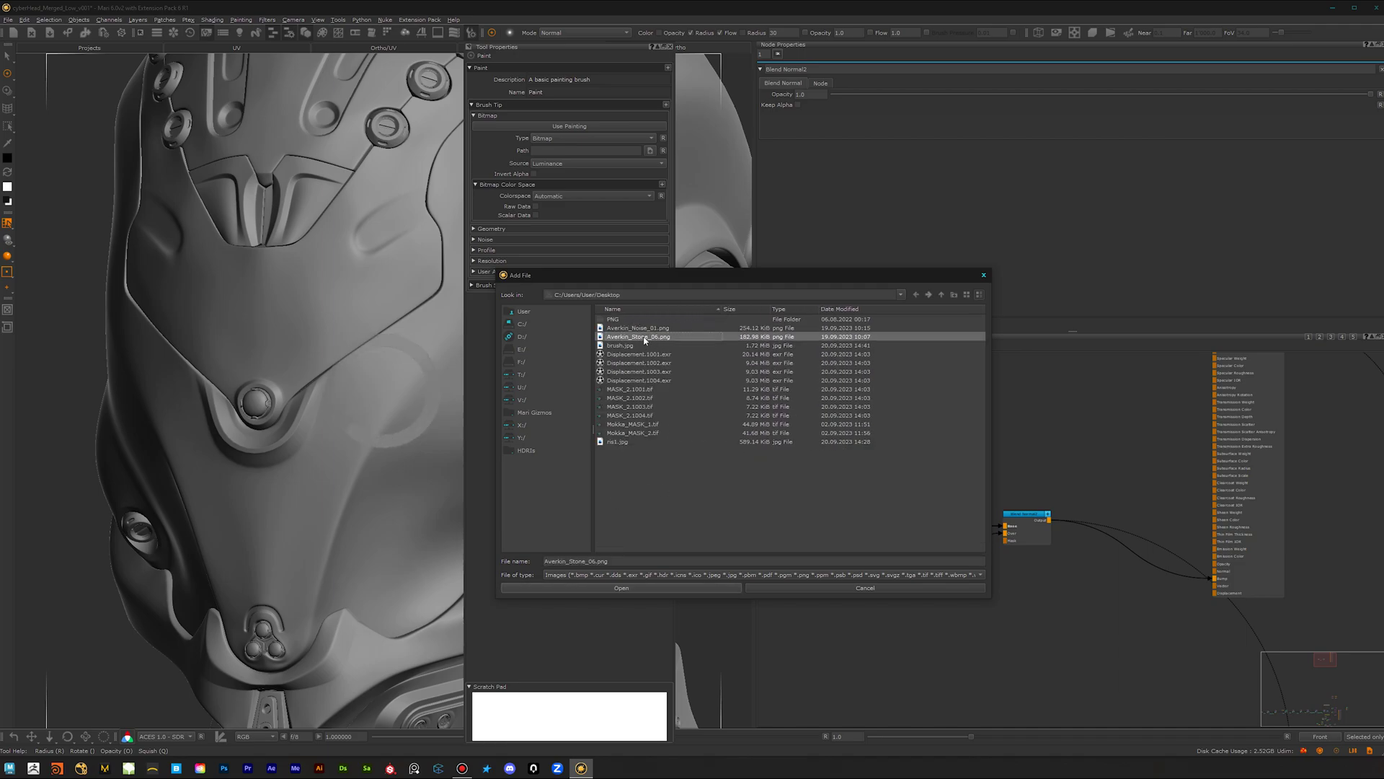
pyautogui.click(617, 588)
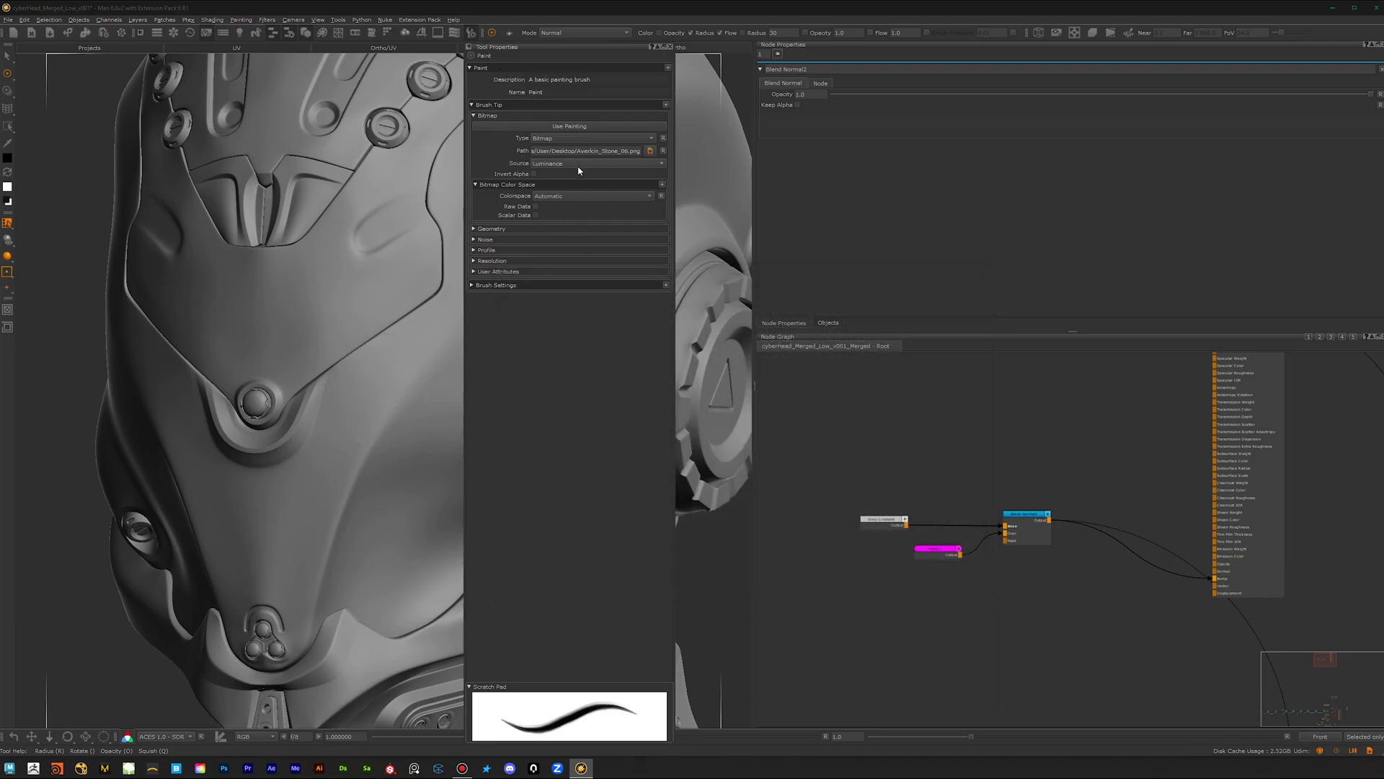
# - Keep Luminance as the brush bitmap's source and minimize the stone alpha image preview
pyautogui.click(567, 165)
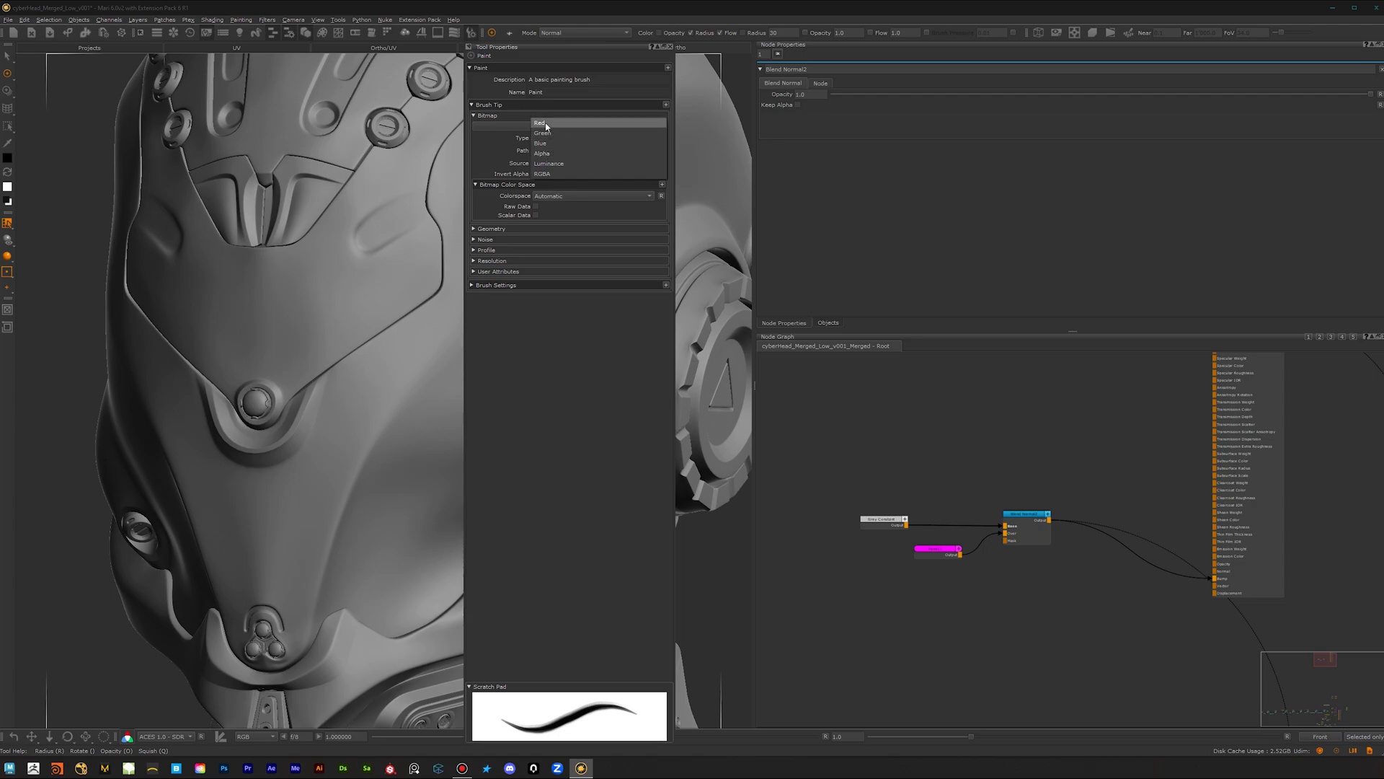
pyautogui.click(562, 163)
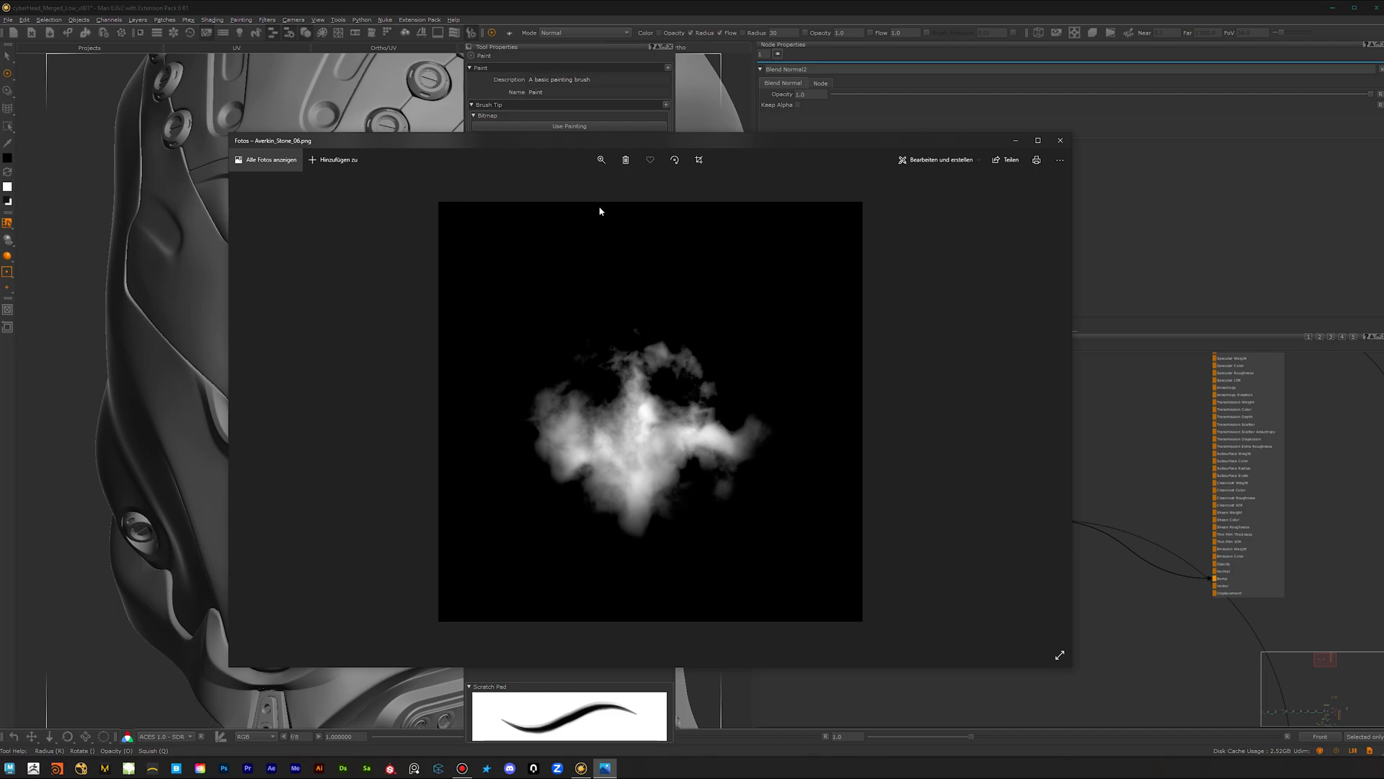
pyautogui.click(1009, 145)
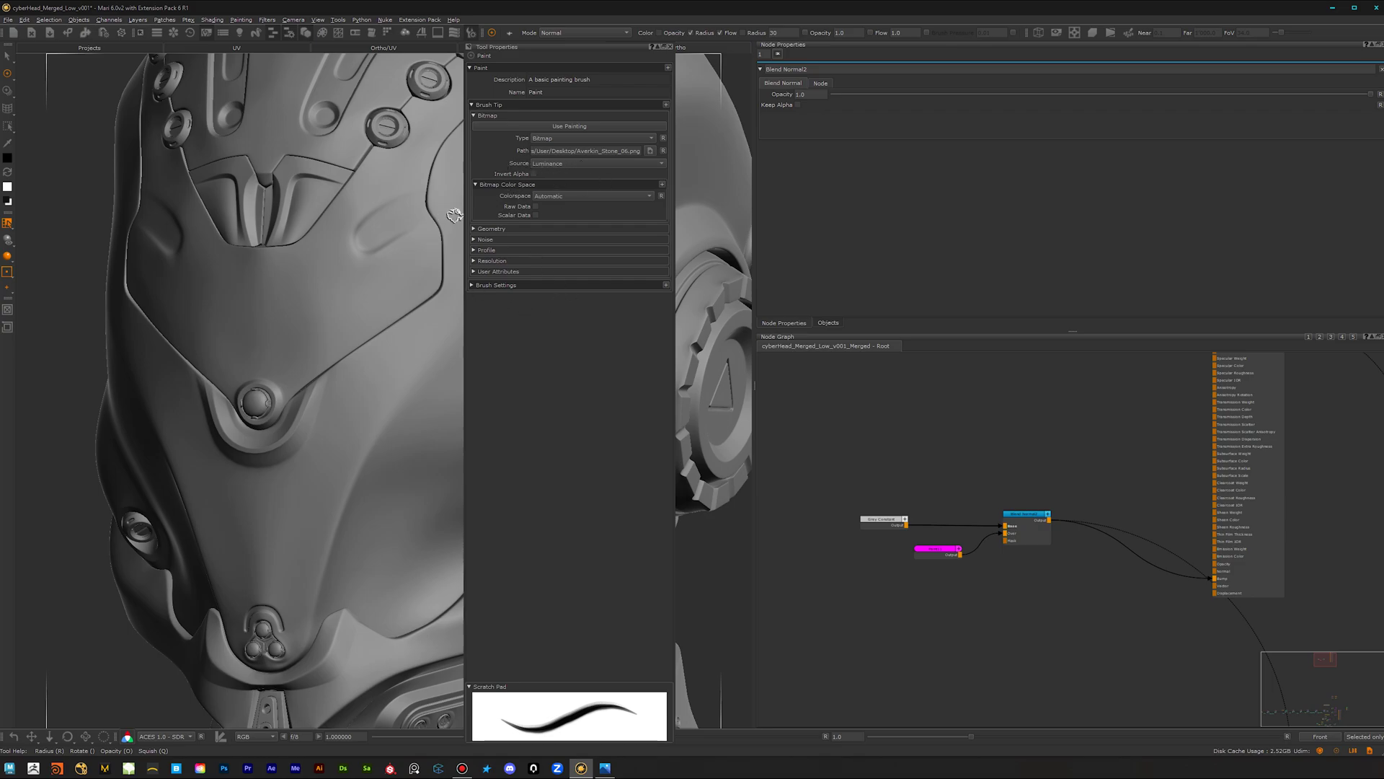
# - Set the brush spacing to 0.25 and shorten the Tool Properties window
pyautogui.click(473, 285)
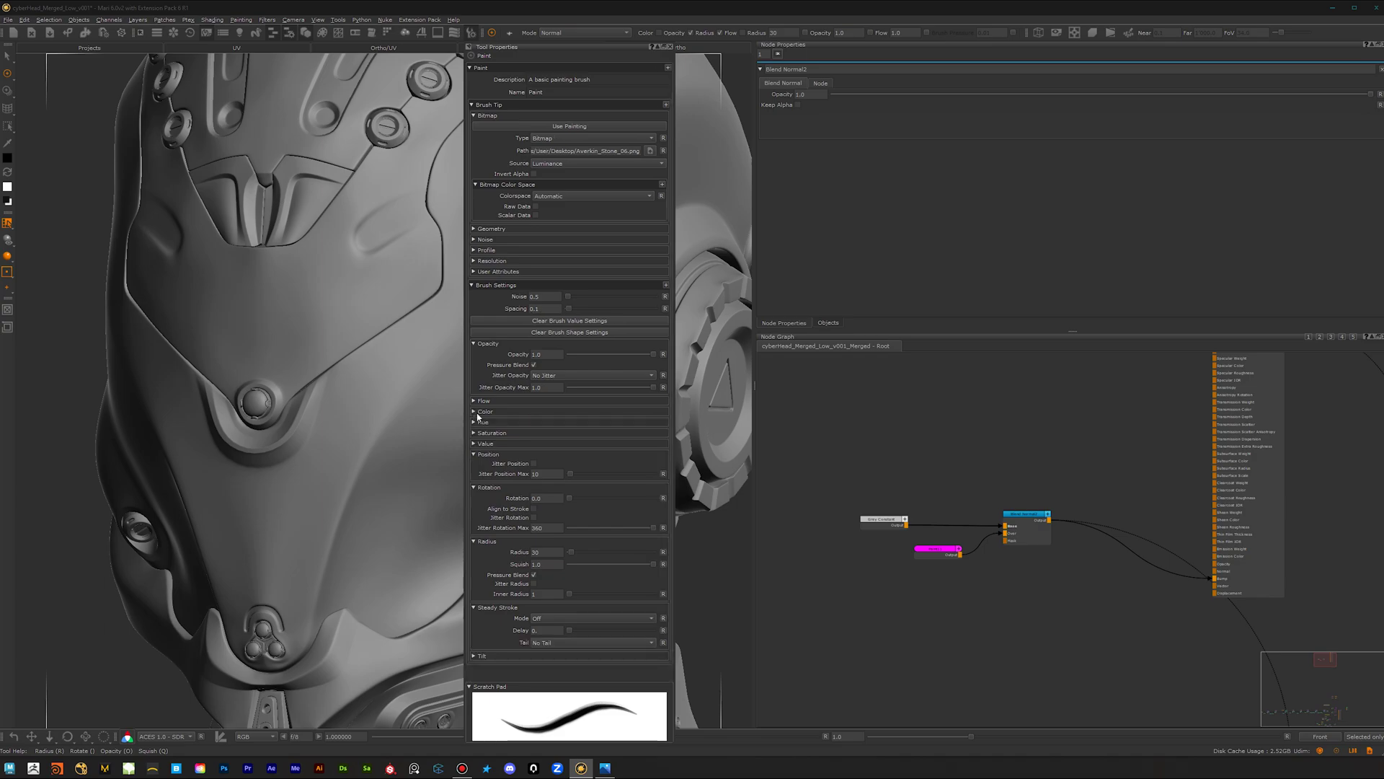
pyautogui.click(473, 116)
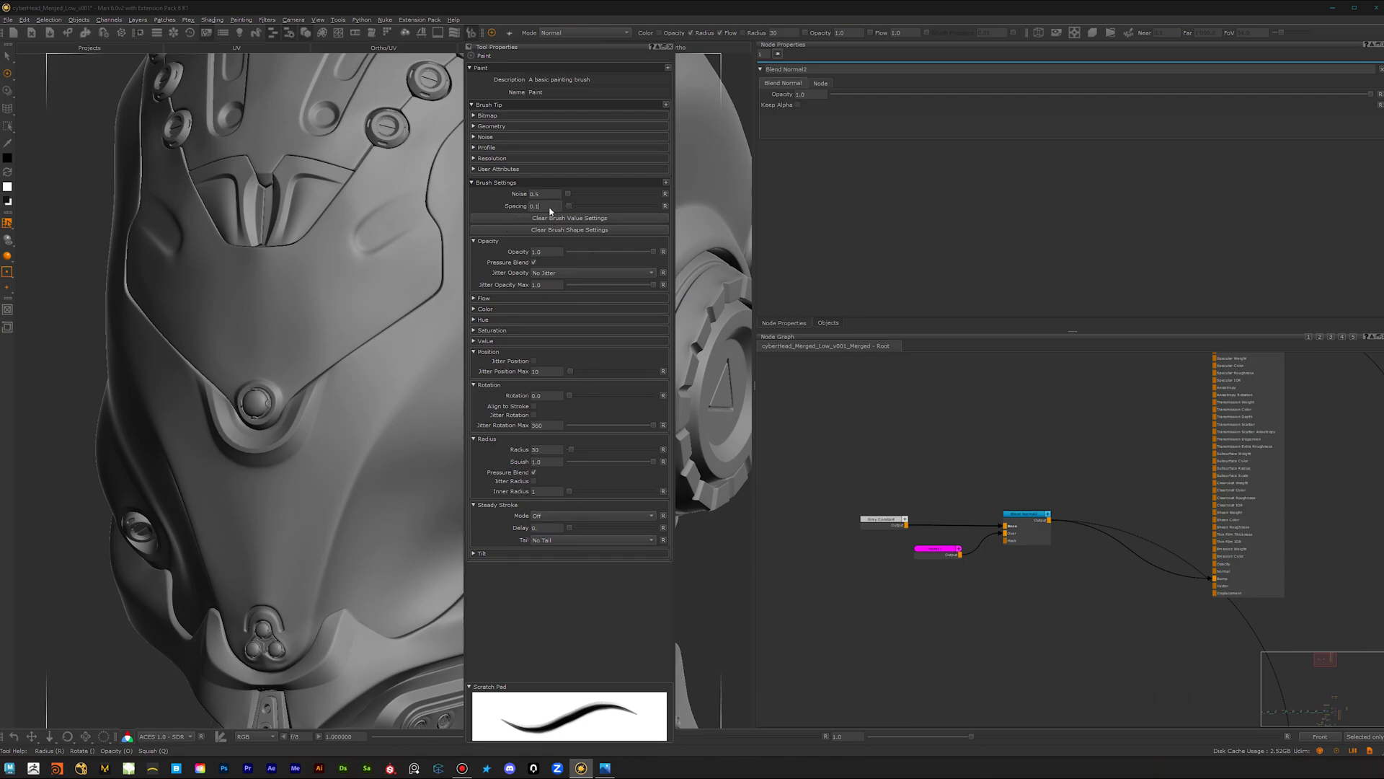
pyautogui.press('BackSpace')
pyautogui.write('25')
pyautogui.press('Return')
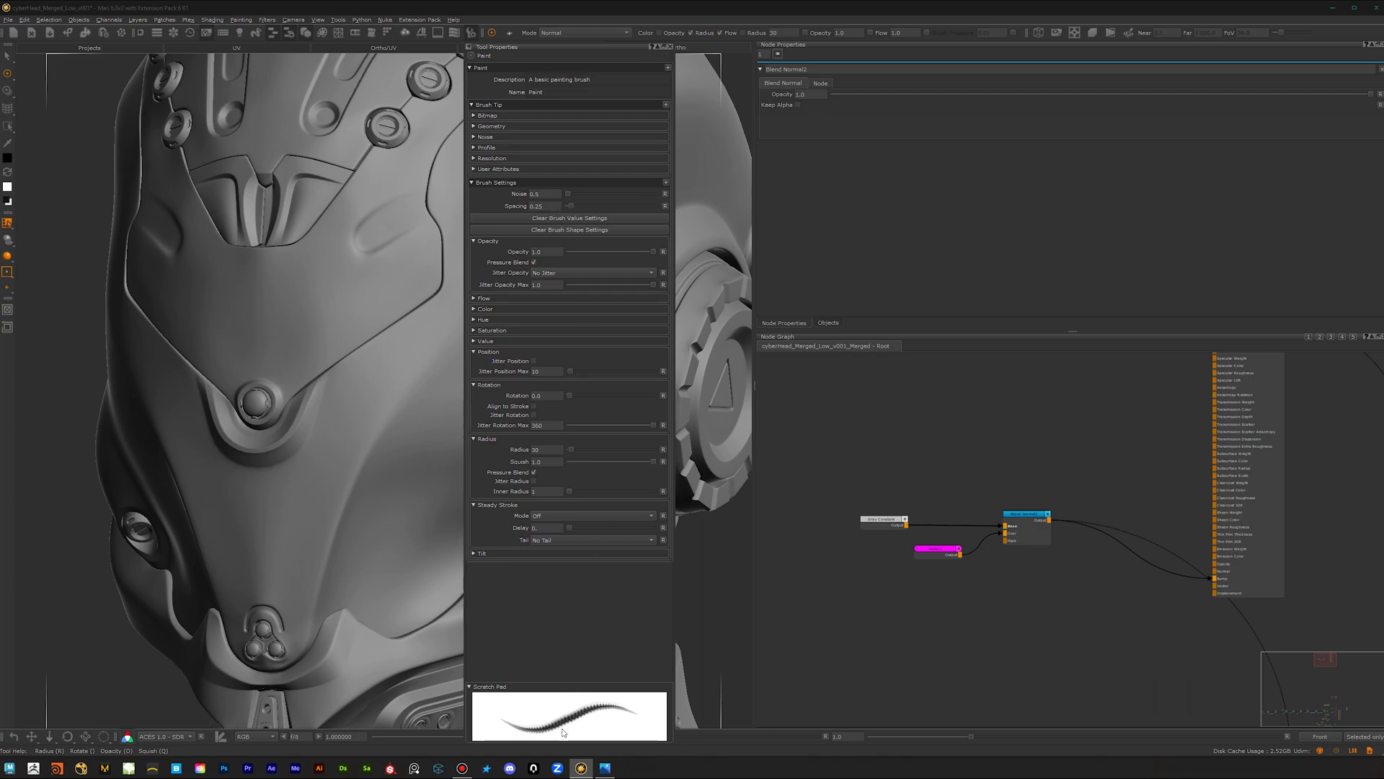
pyautogui.moveTo(560, 743); pyautogui.dragTo(553, 538)
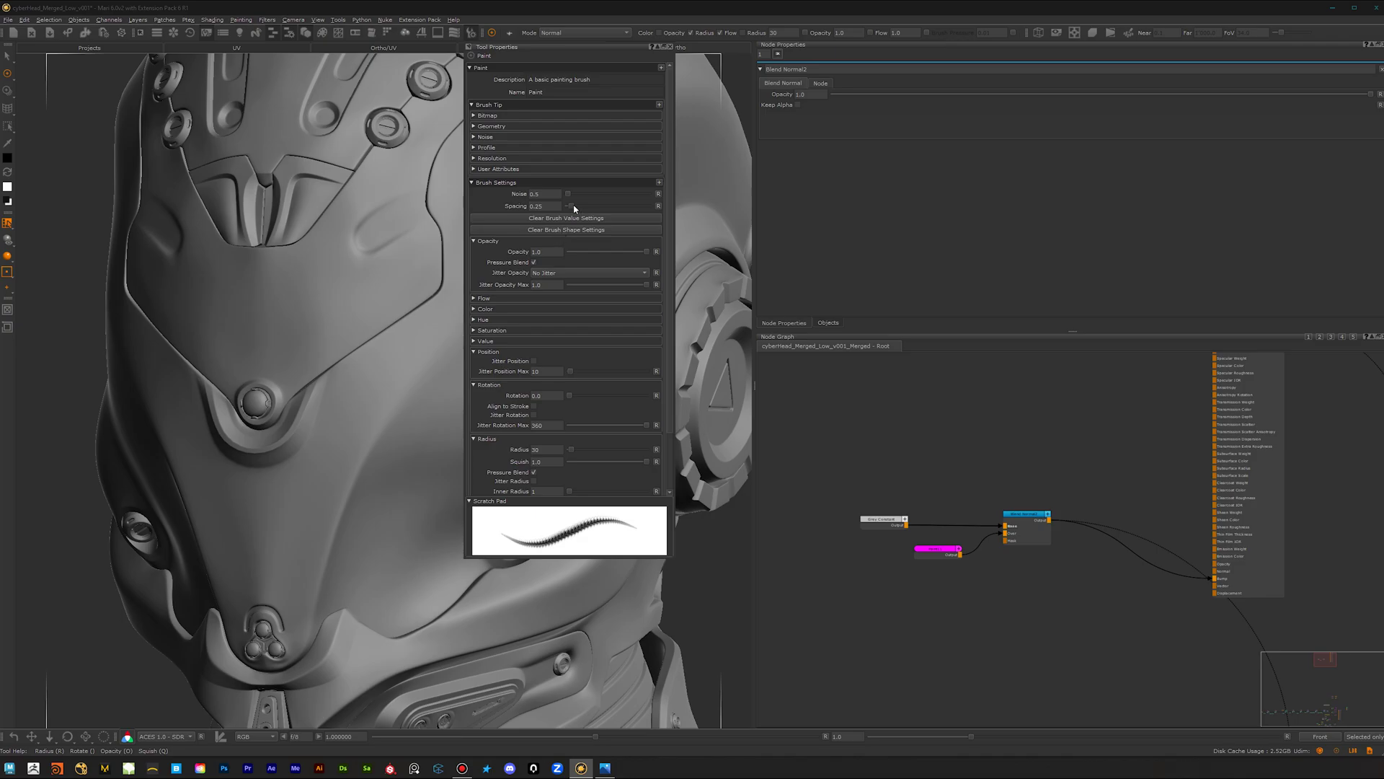
# - Try a wider brush spacing and set it back to 0.25
pyautogui.moveTo(575, 209); pyautogui.dragTo(593, 209)
pyautogui.moveTo(588, 209); pyautogui.dragTo(574, 209)
pyautogui.write('0.')
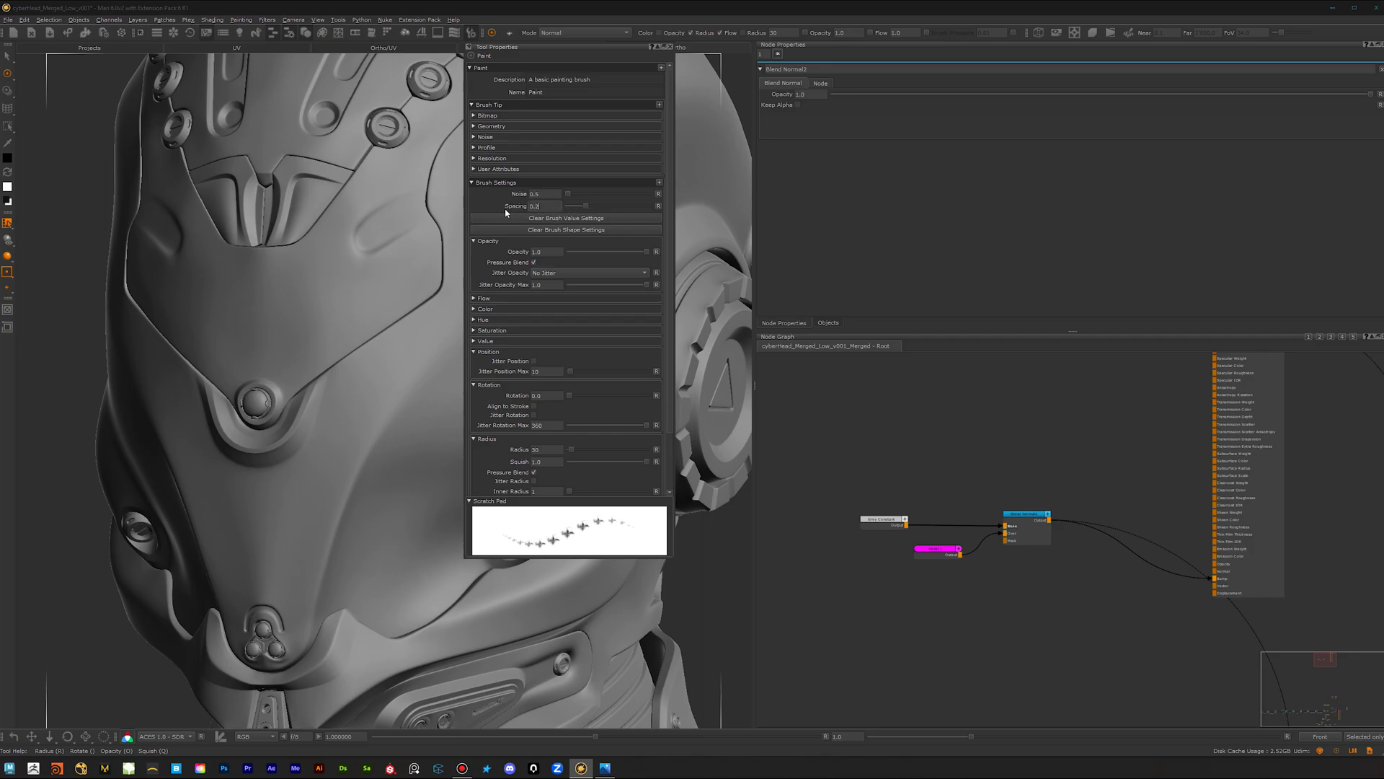
pyautogui.press('Return')
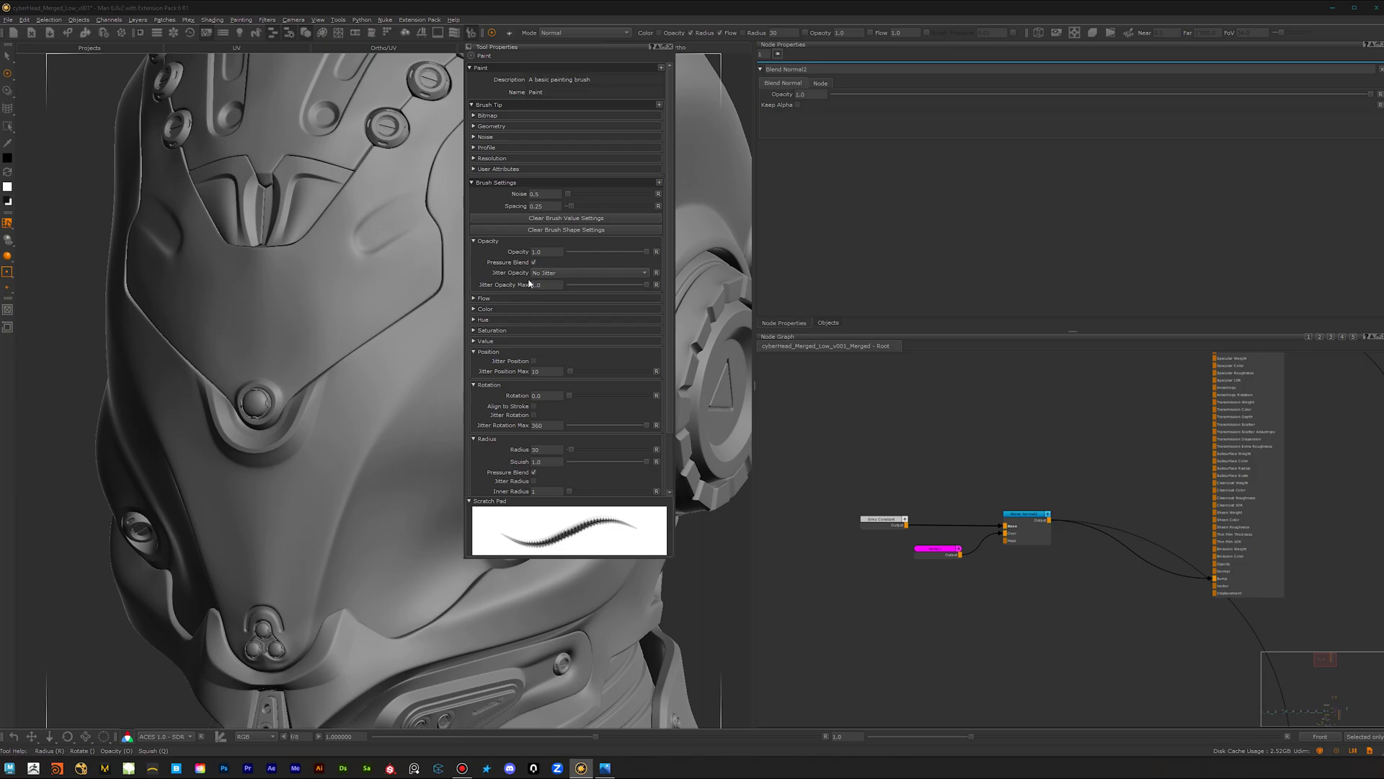
# - Set the brush's opacity jitter to Jitter per Tip and enable position, rotation and radius jitter
pyautogui.click(555, 275)
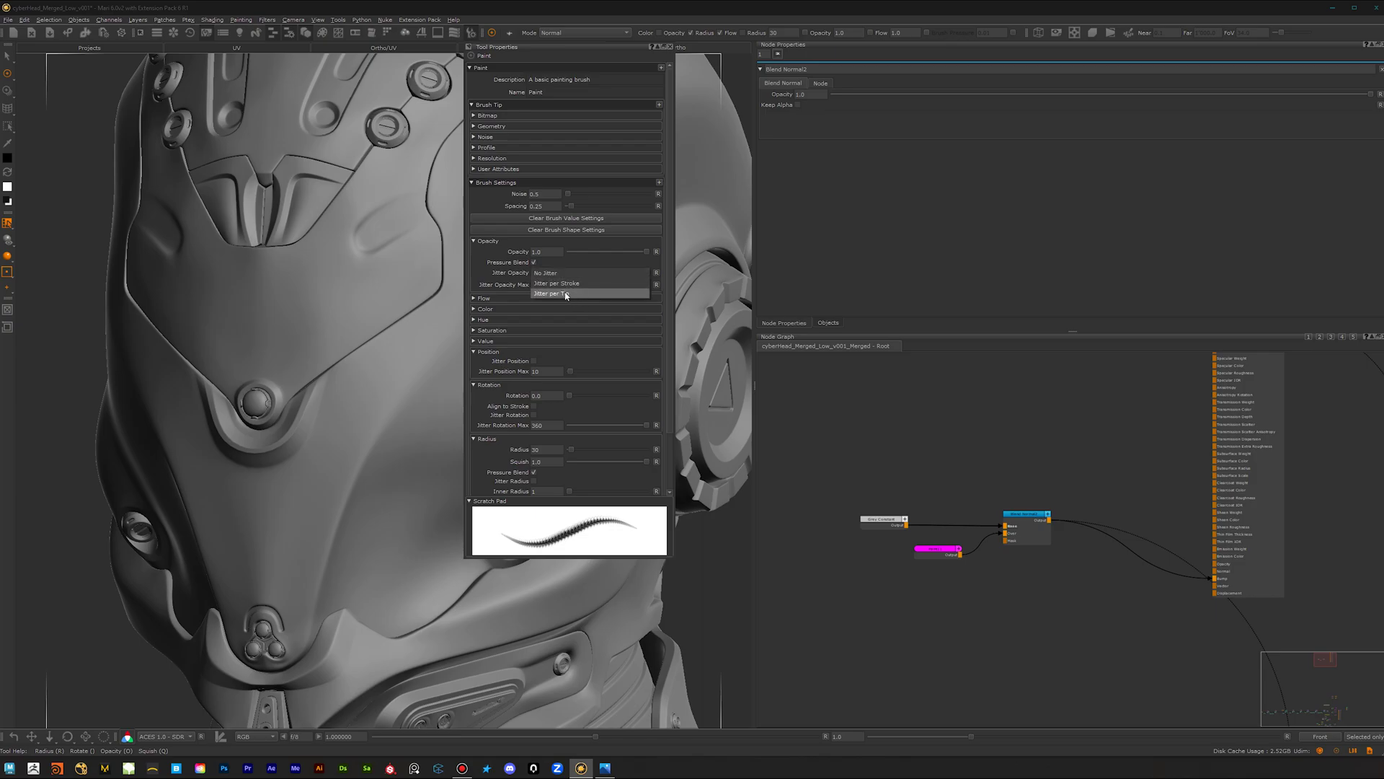
pyautogui.click(556, 293)
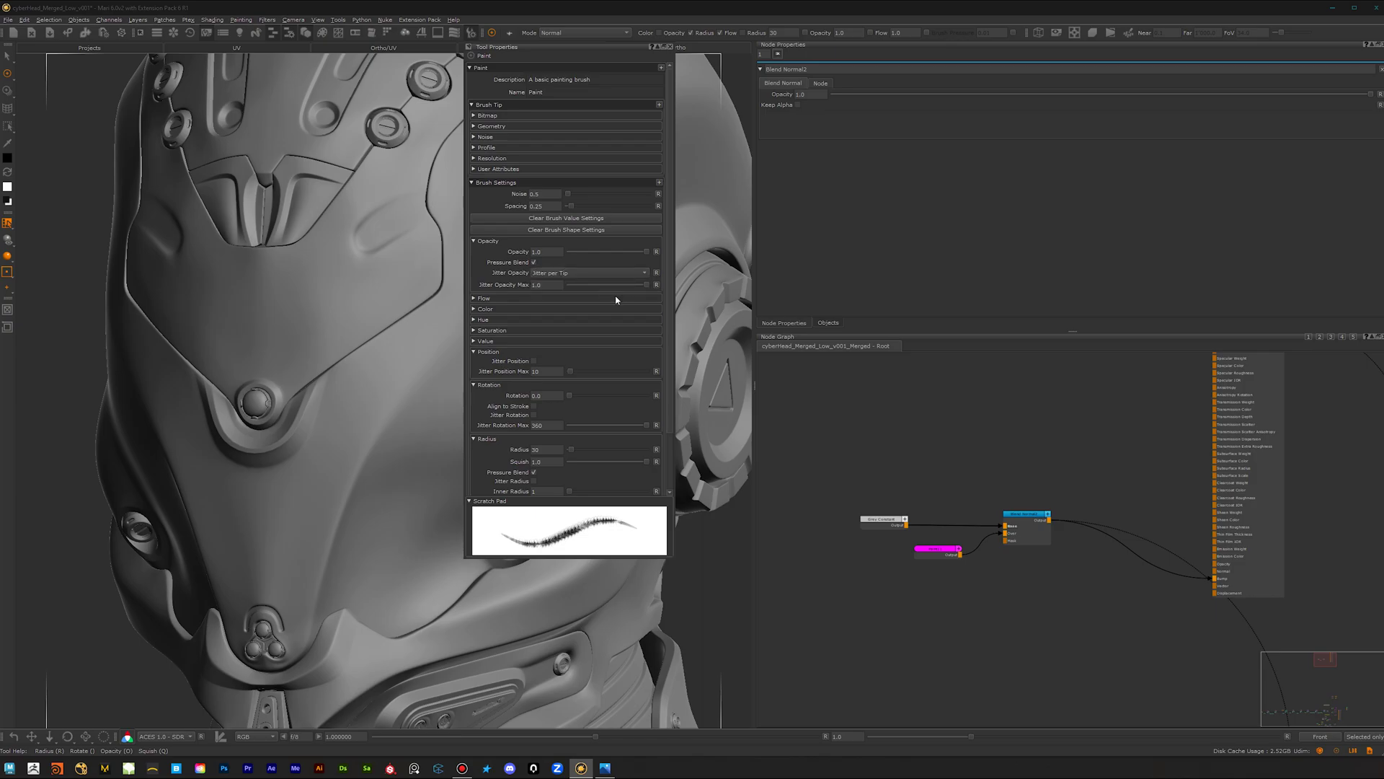
pyautogui.click(533, 361)
pyautogui.click(535, 415)
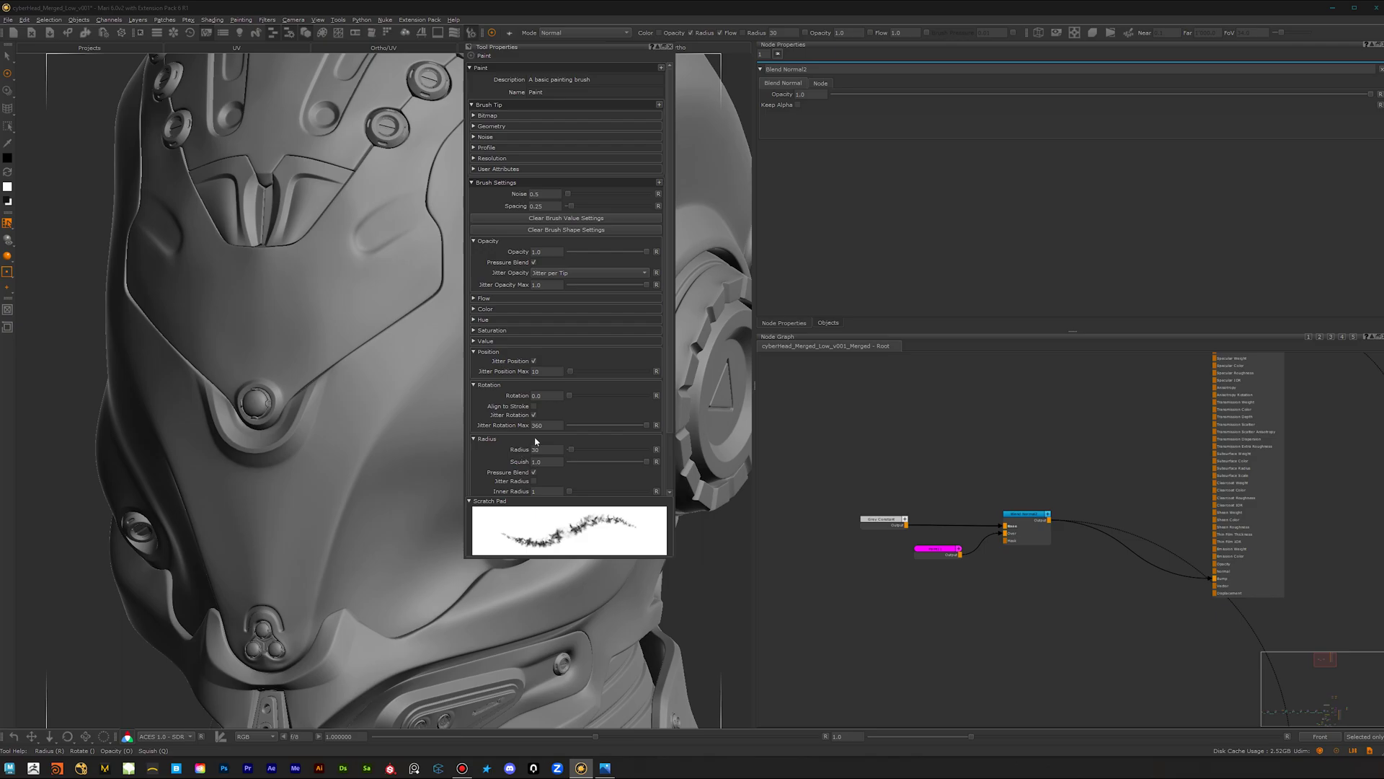
pyautogui.scroll(-3, 506, 452)
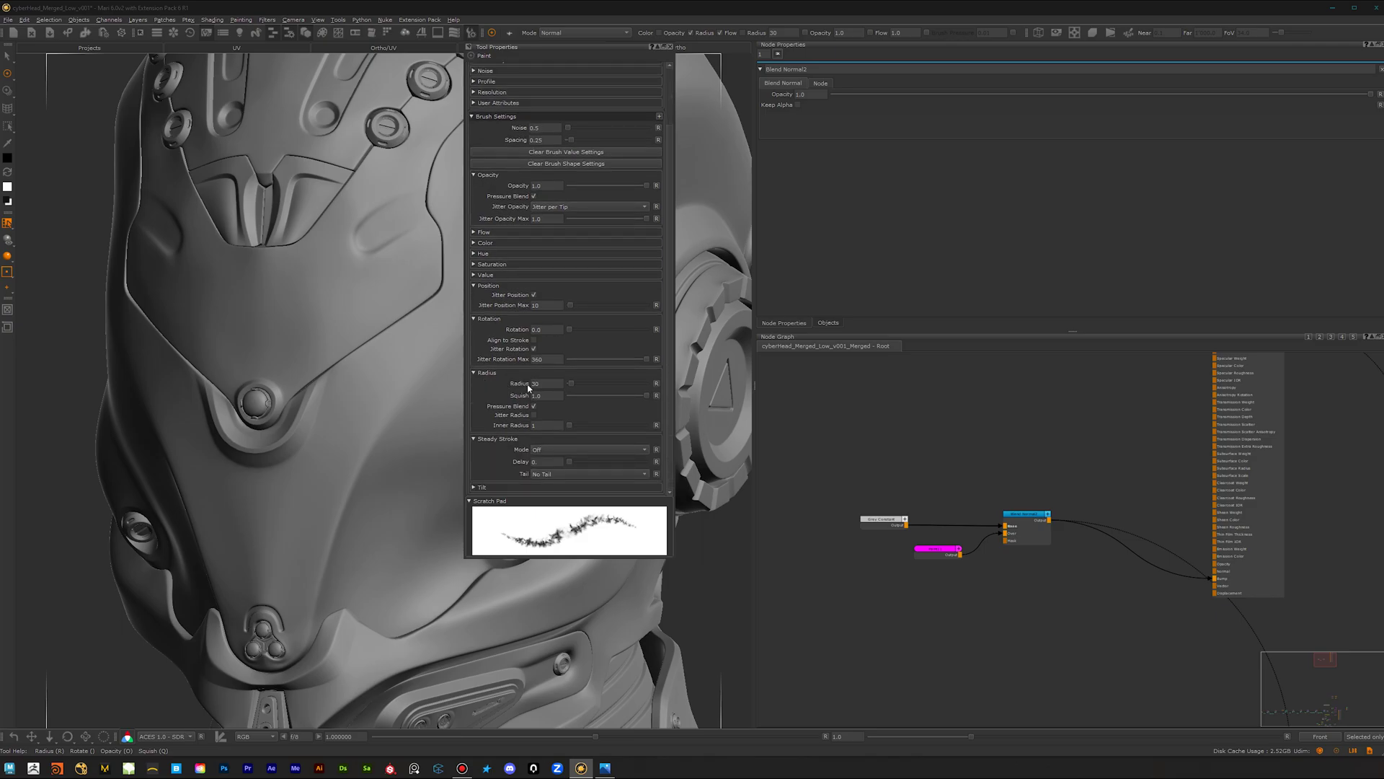
pyautogui.click(533, 415)
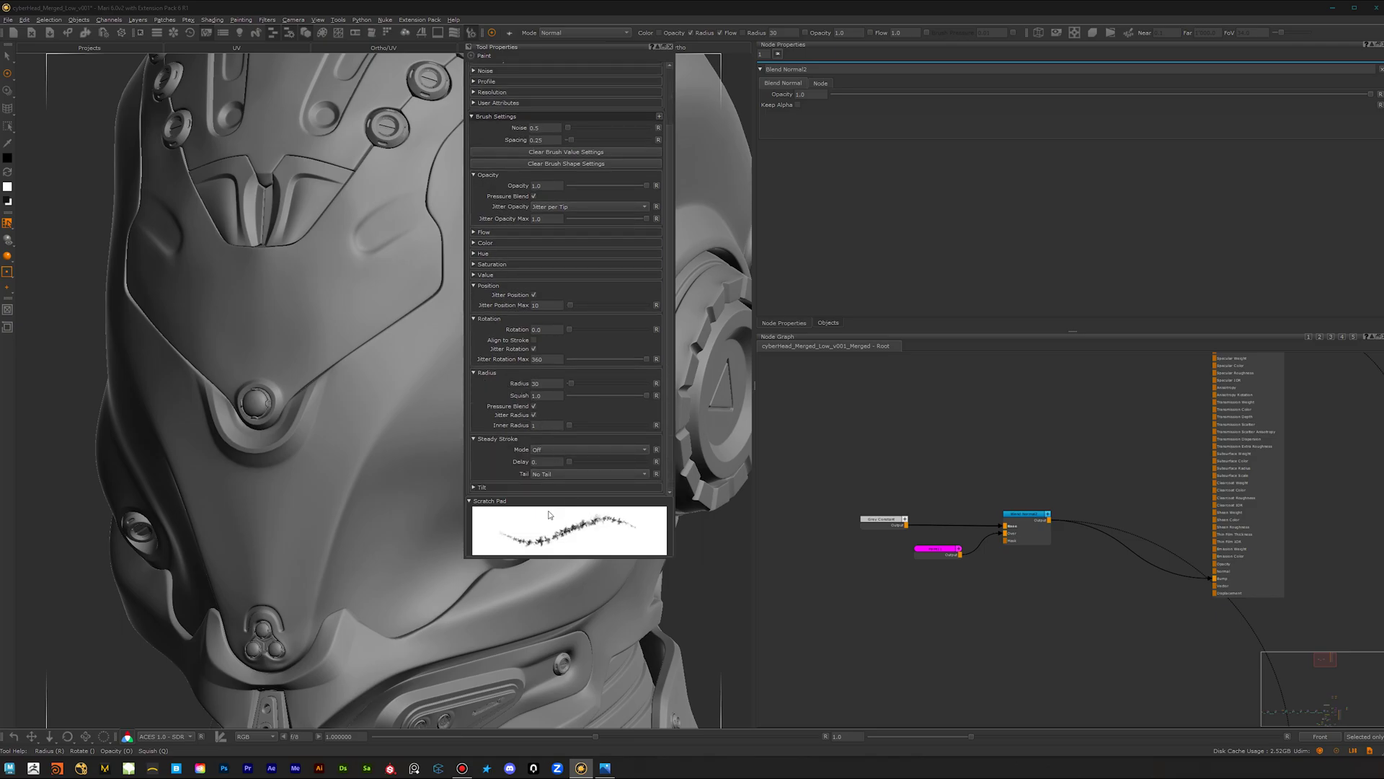
# - Collapse the Steady Stroke settings and dismiss the Tool Properties window
pyautogui.click(482, 440)
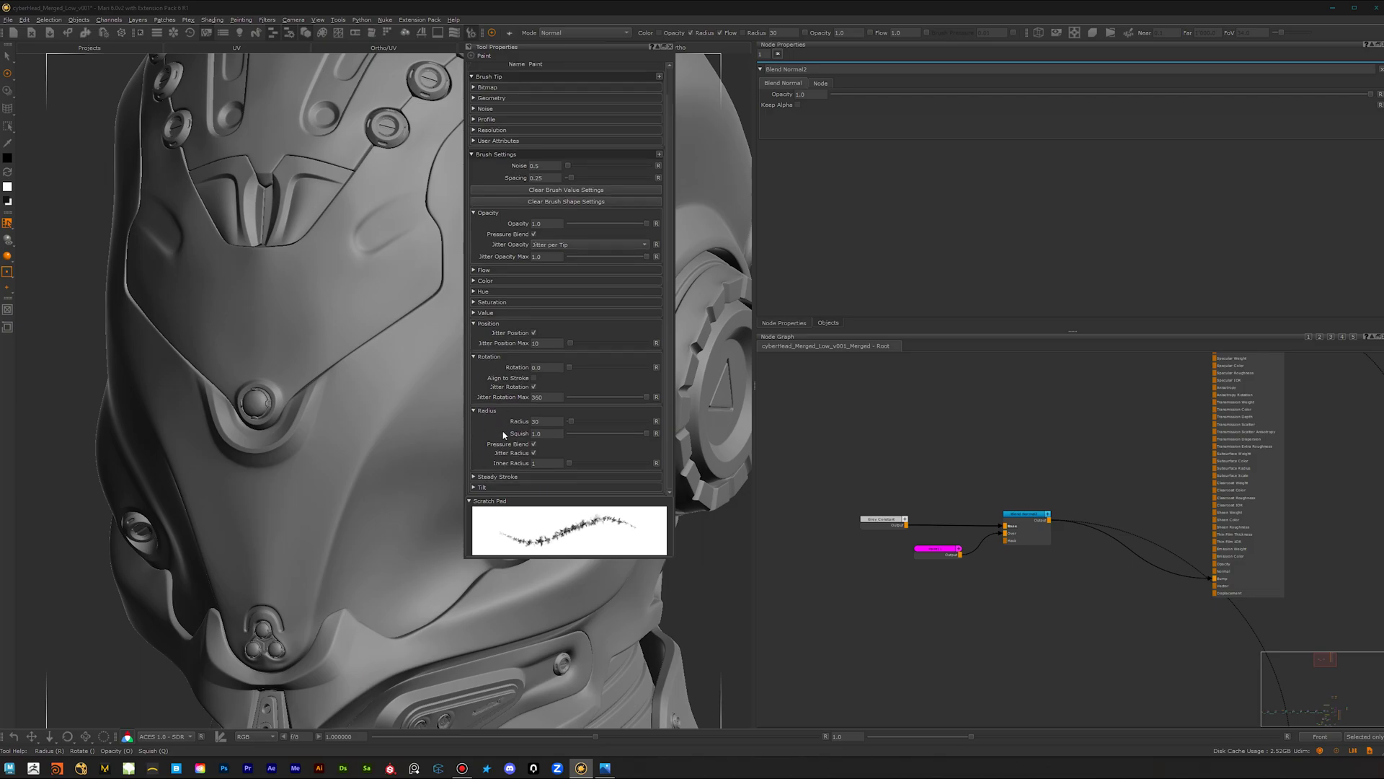
pyautogui.scroll(2, 517, 382)
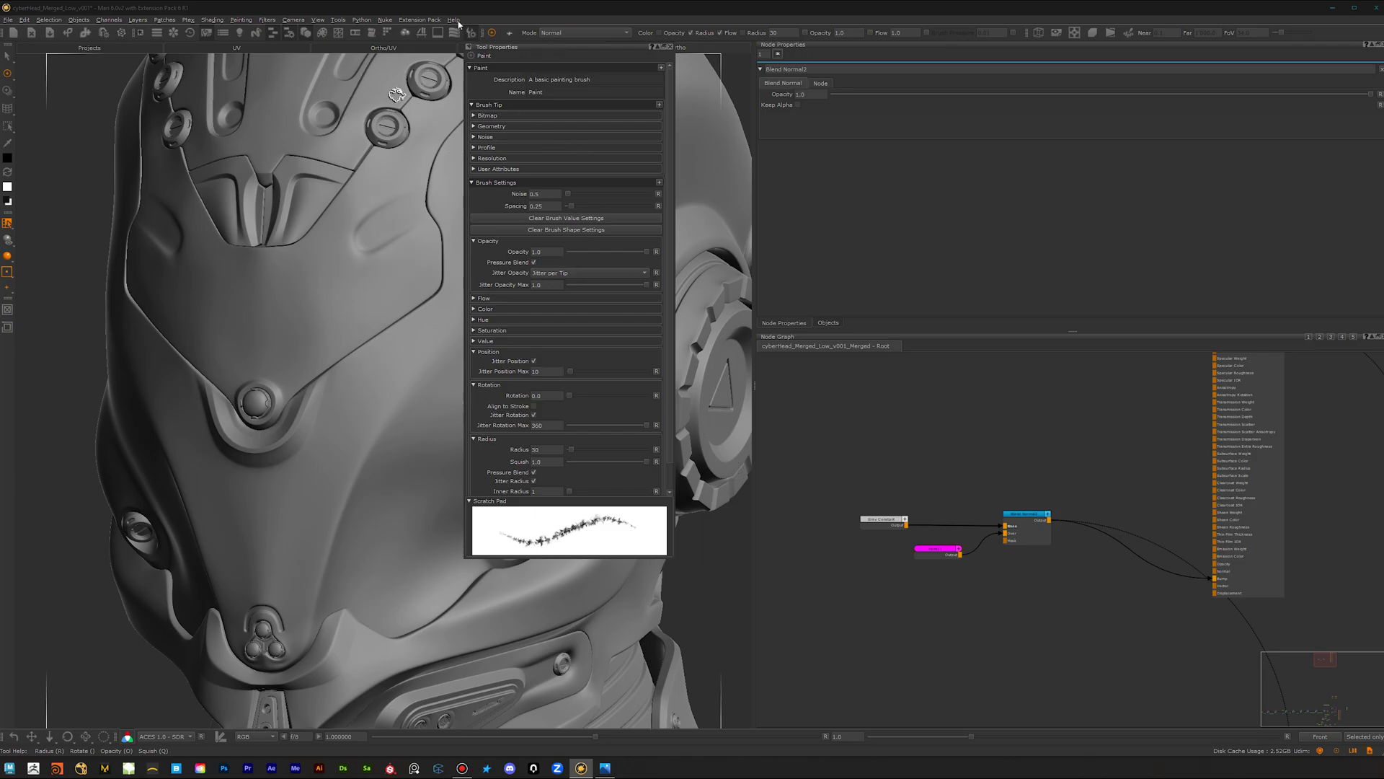
pyautogui.moveTo(528, 46); pyautogui.dragTo(0, 97)
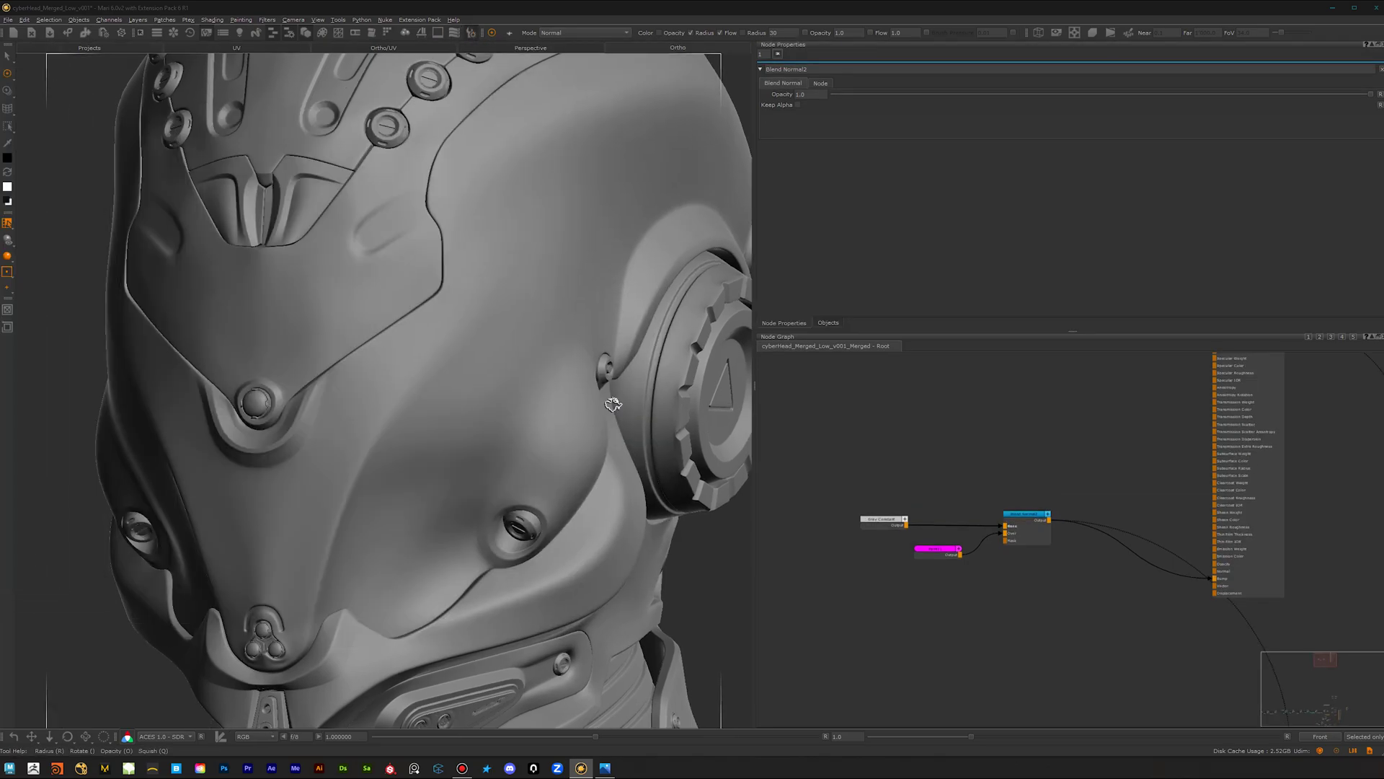
# - Examine the Grey Constant, paint and Blend Normal nodes feeding the bump input, showing the paint node's properties
pyautogui.keyDown('alt'); pyautogui.moveTo(392, 395); pyautogui.dragTo(401, 380, button='middle'); pyautogui.keyUp('alt')
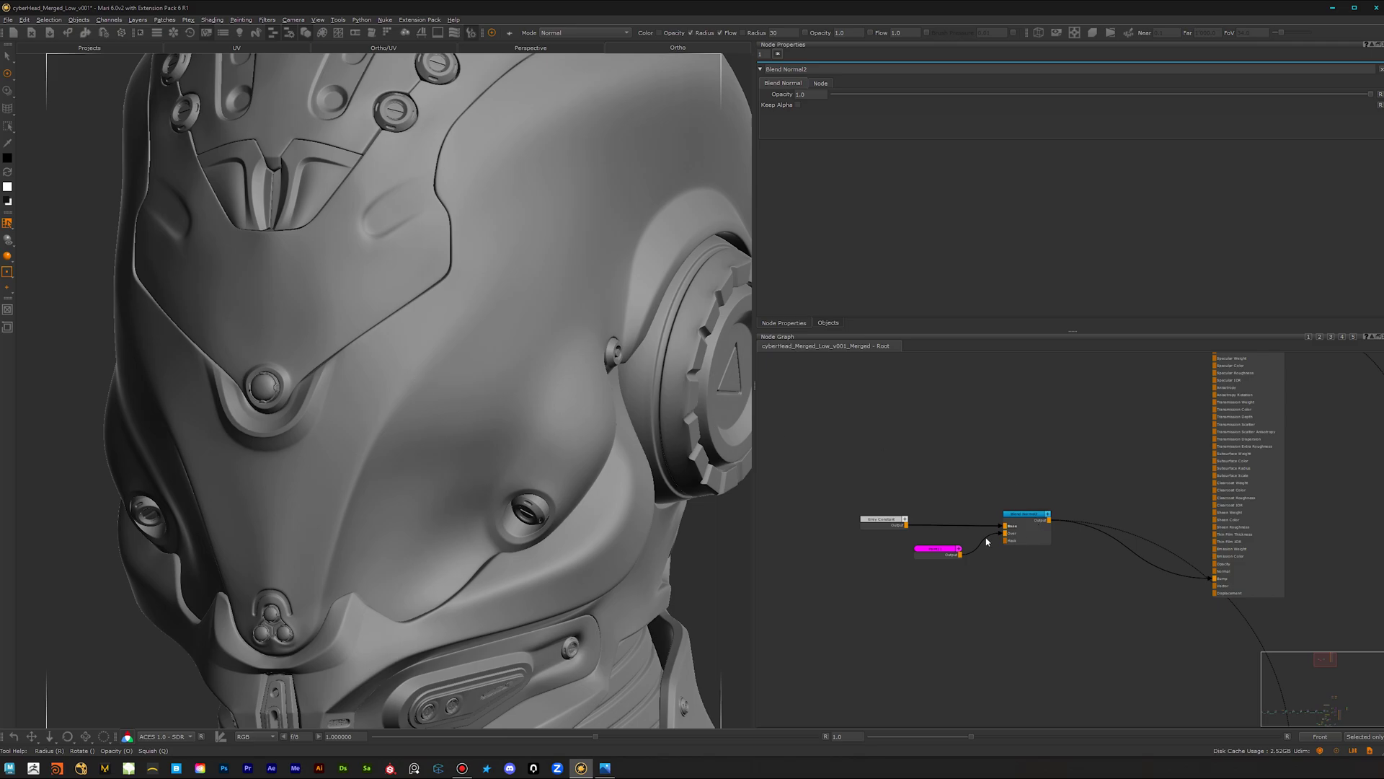
pyautogui.scroll(2, 933, 542)
pyautogui.moveTo(838, 519); pyautogui.dragTo(826, 520)
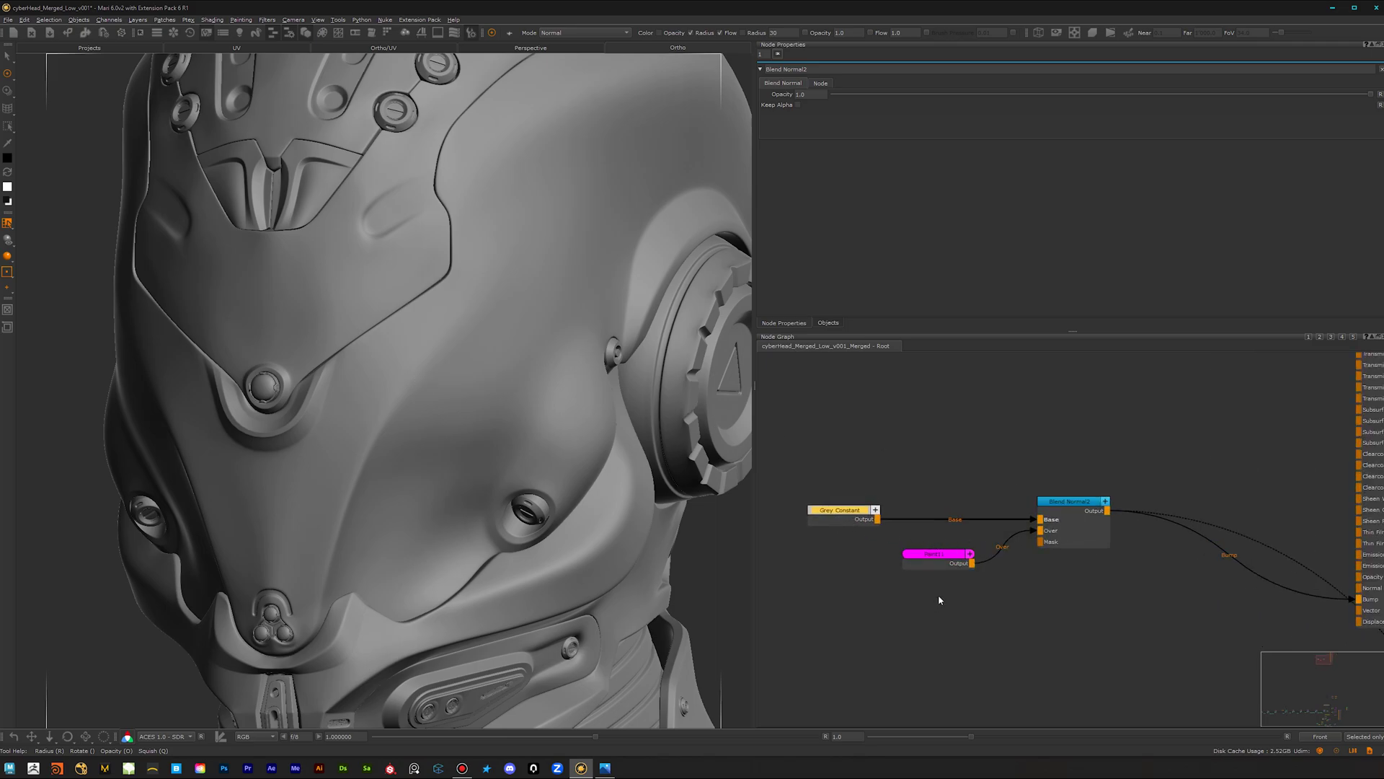
pyautogui.click(947, 564)
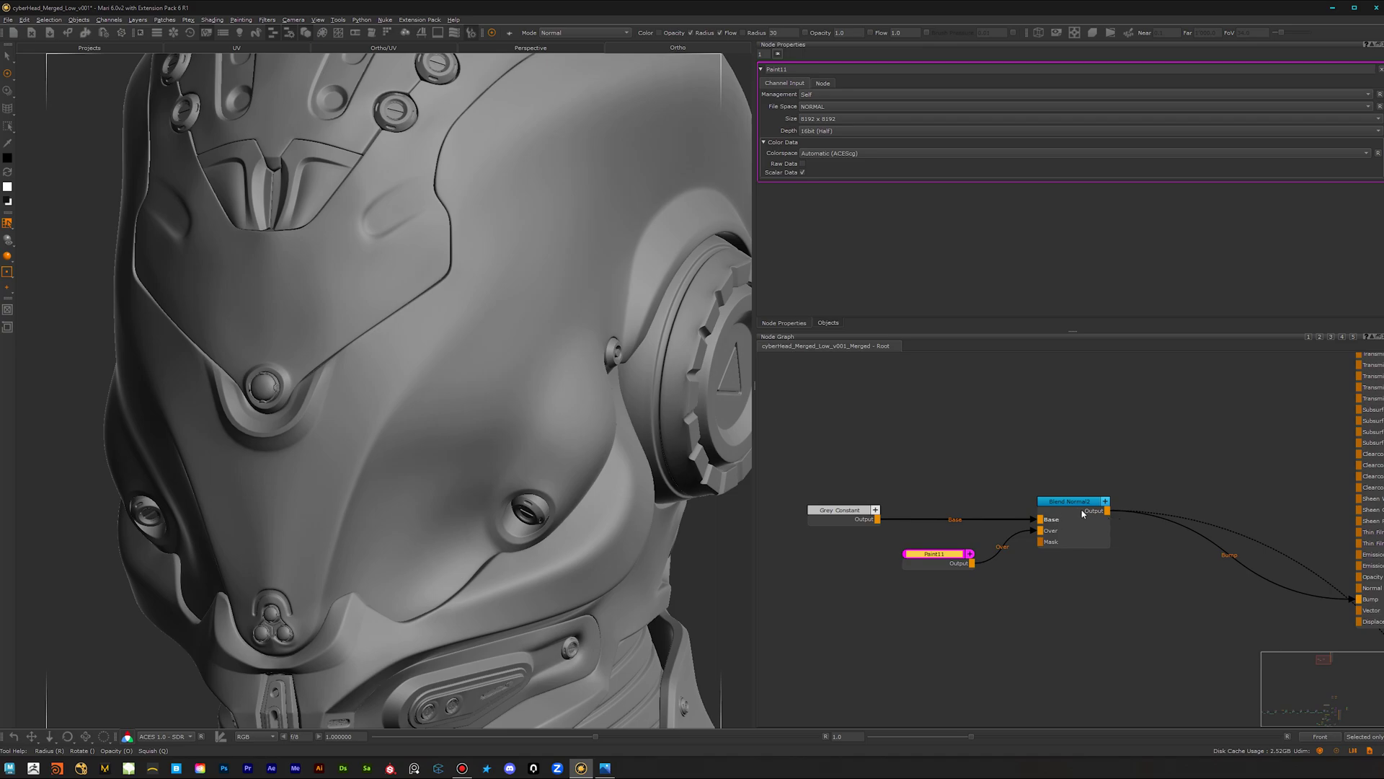
pyautogui.click(1069, 534)
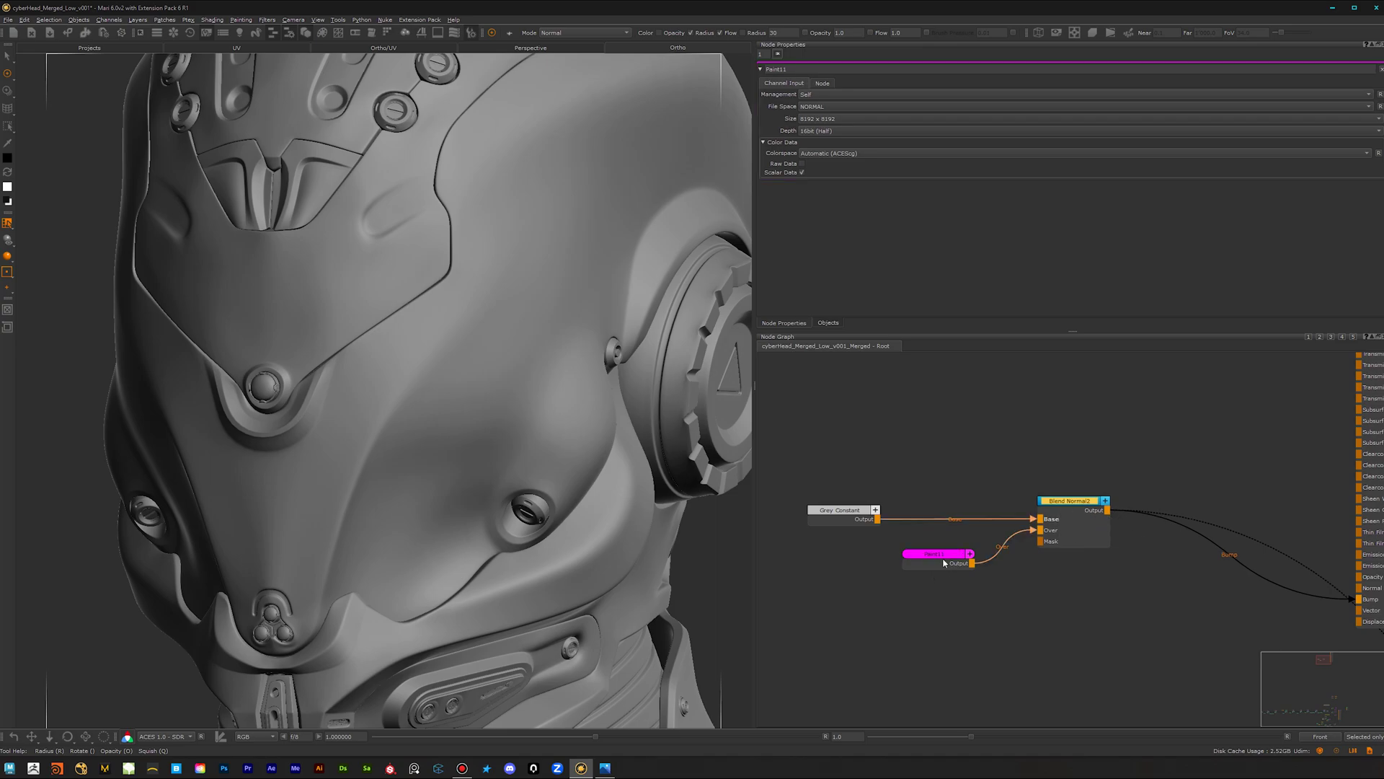
# - View the outputs of the paint node and the Blend Normal node on the head model with flat lighting
pyautogui.click(944, 562)
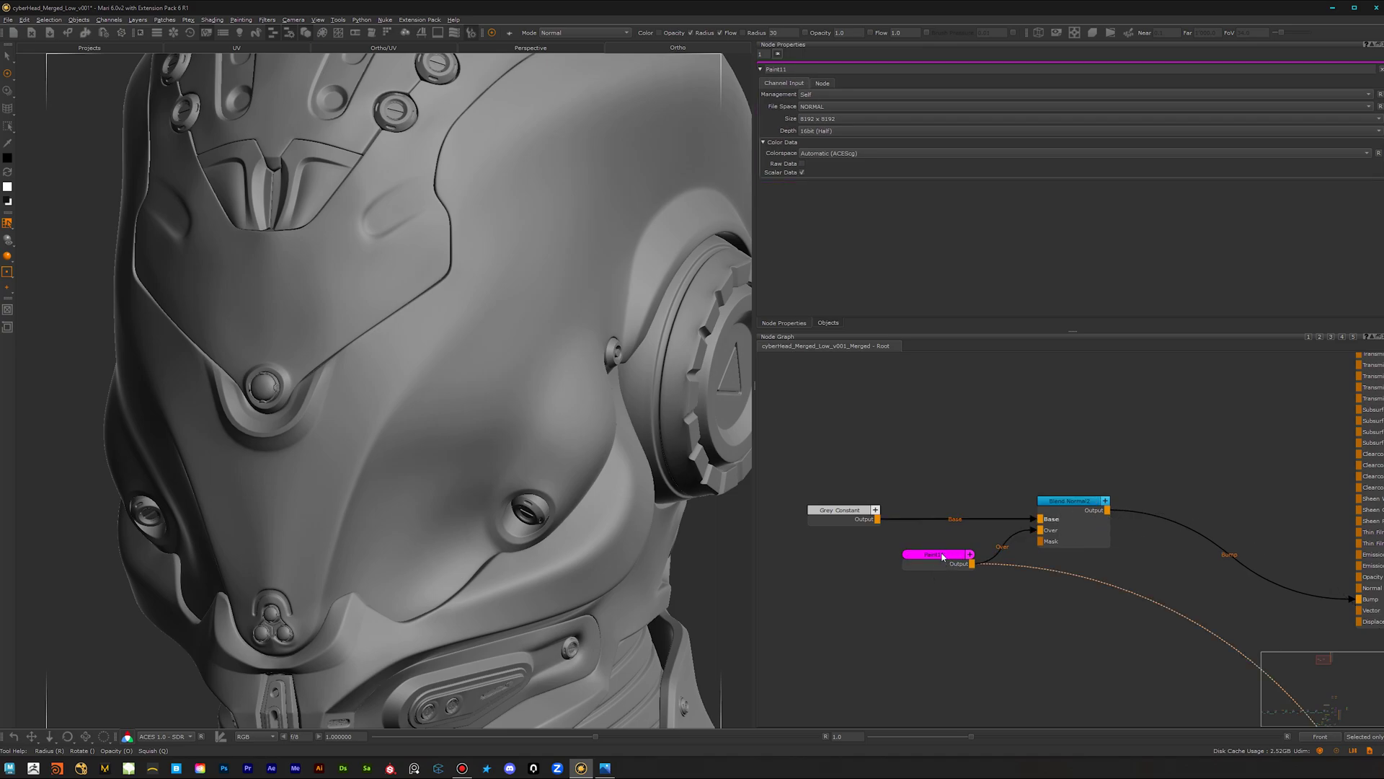
pyautogui.press('F1')
pyautogui.keyDown('alt'); pyautogui.moveTo(427, 398); pyautogui.dragTo(390, 397, button='middle'); pyautogui.keyUp('alt')
pyautogui.click(1081, 525)
pyautogui.press('v')
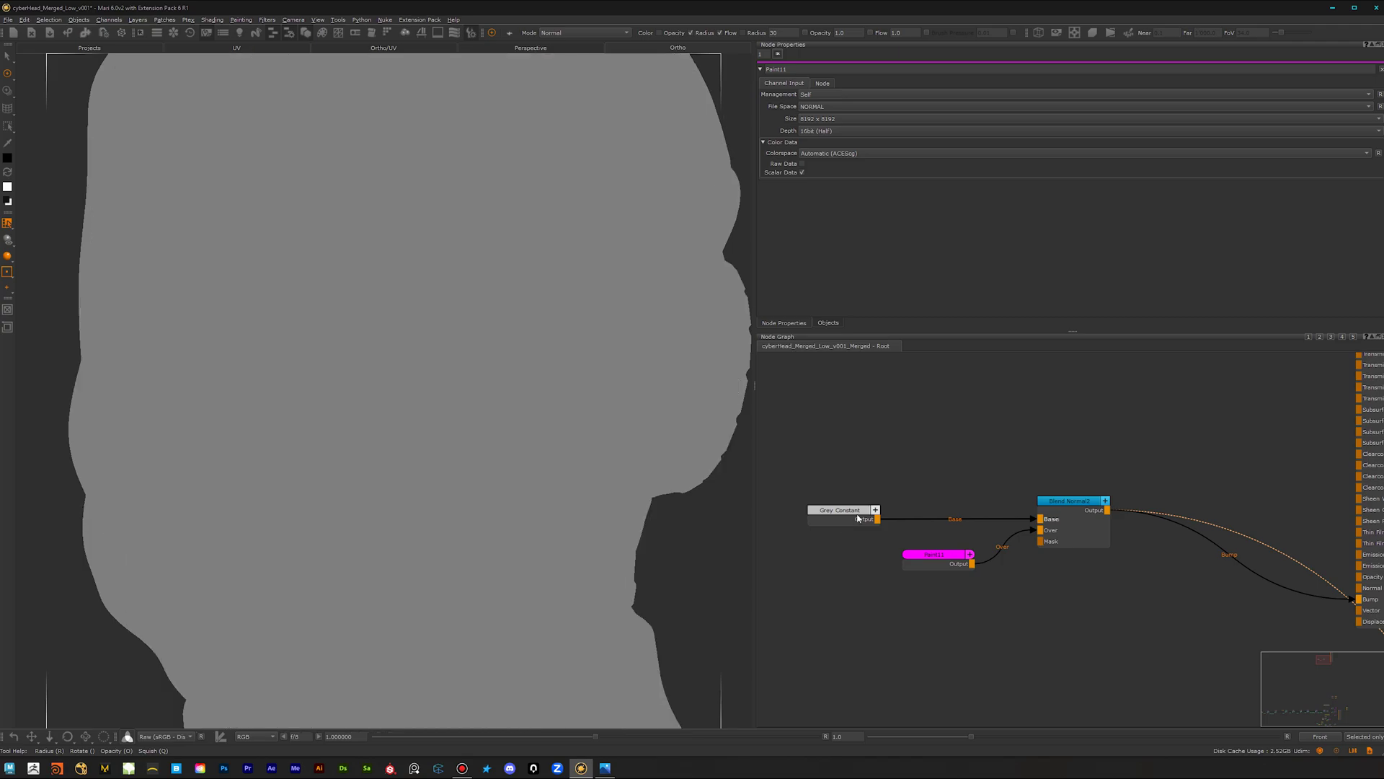
# - Return the viewport to the lit output of the shader node that receives the bump connection
pyautogui.scroll(-3, 1065, 569)
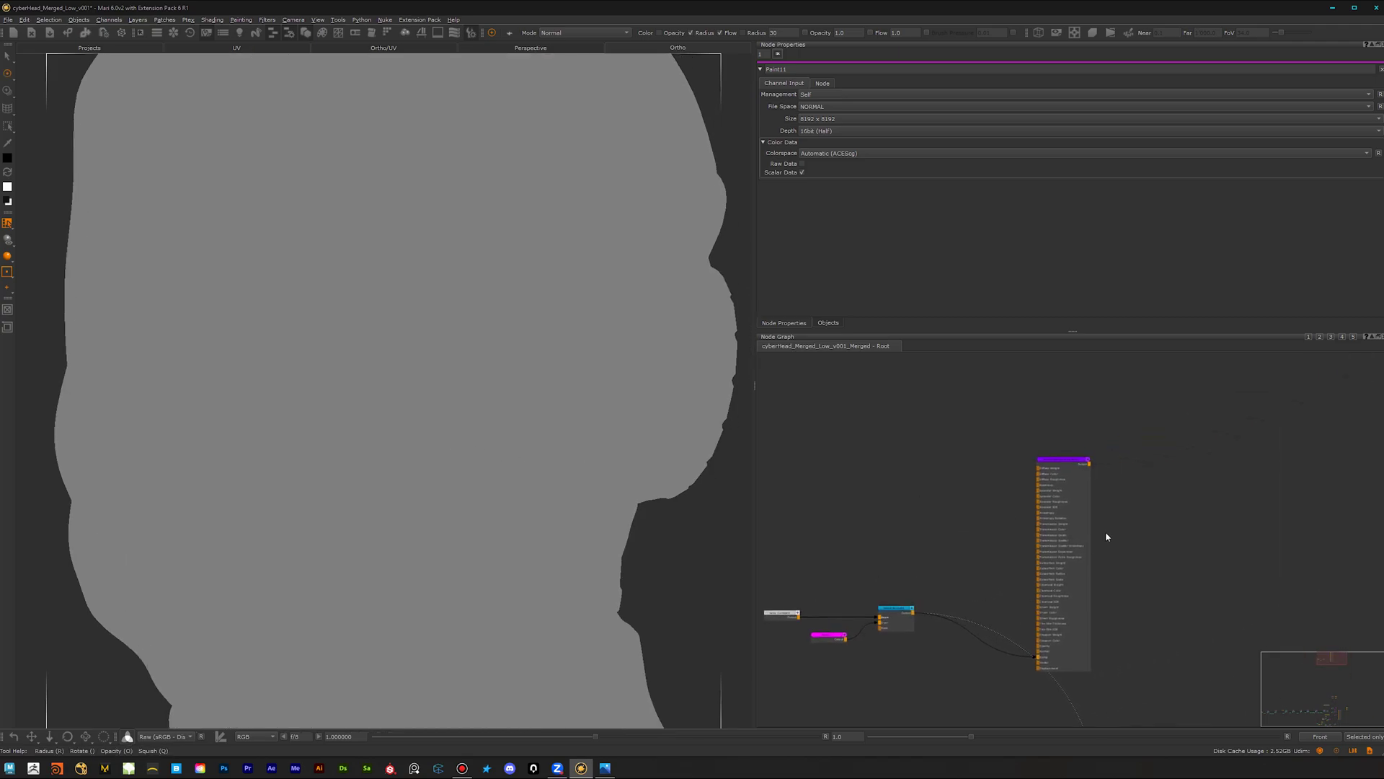
pyautogui.click(1075, 503)
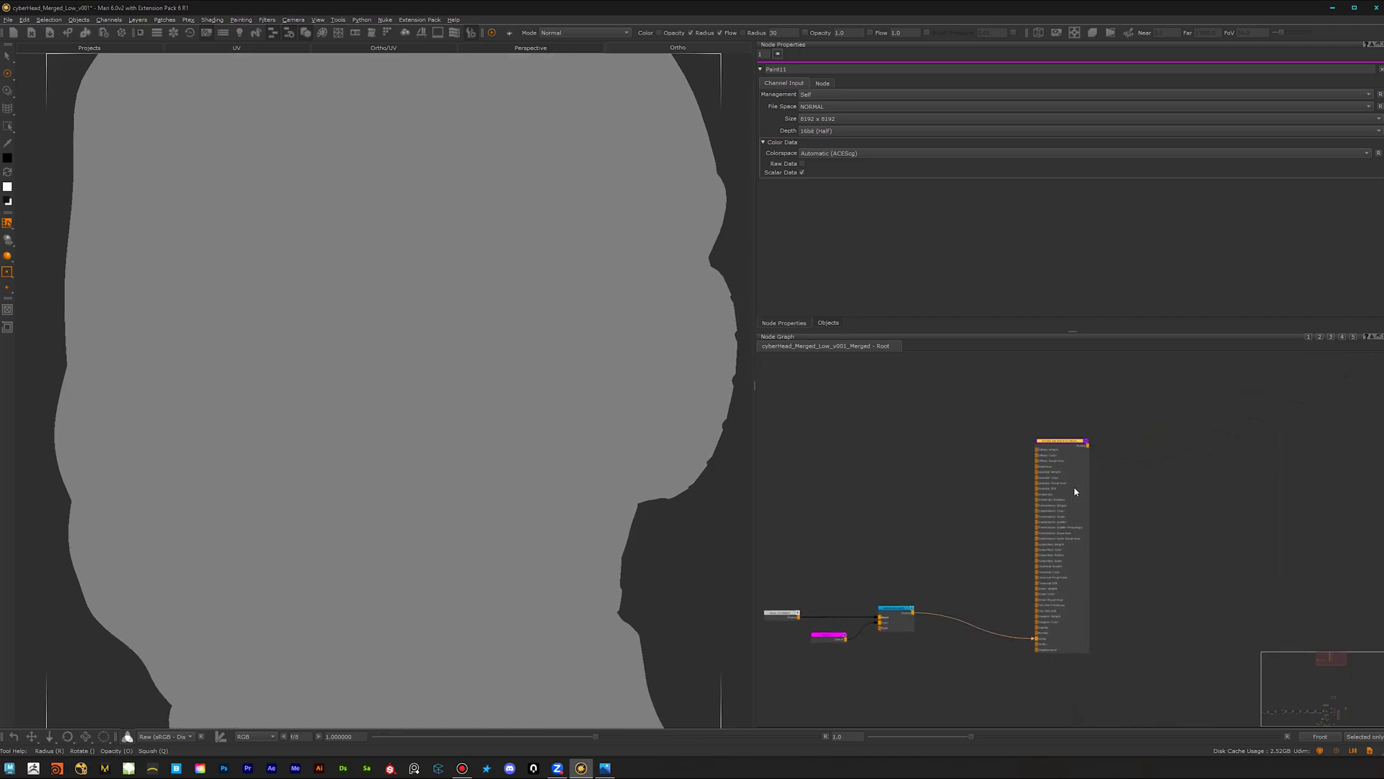
pyautogui.click(1075, 492)
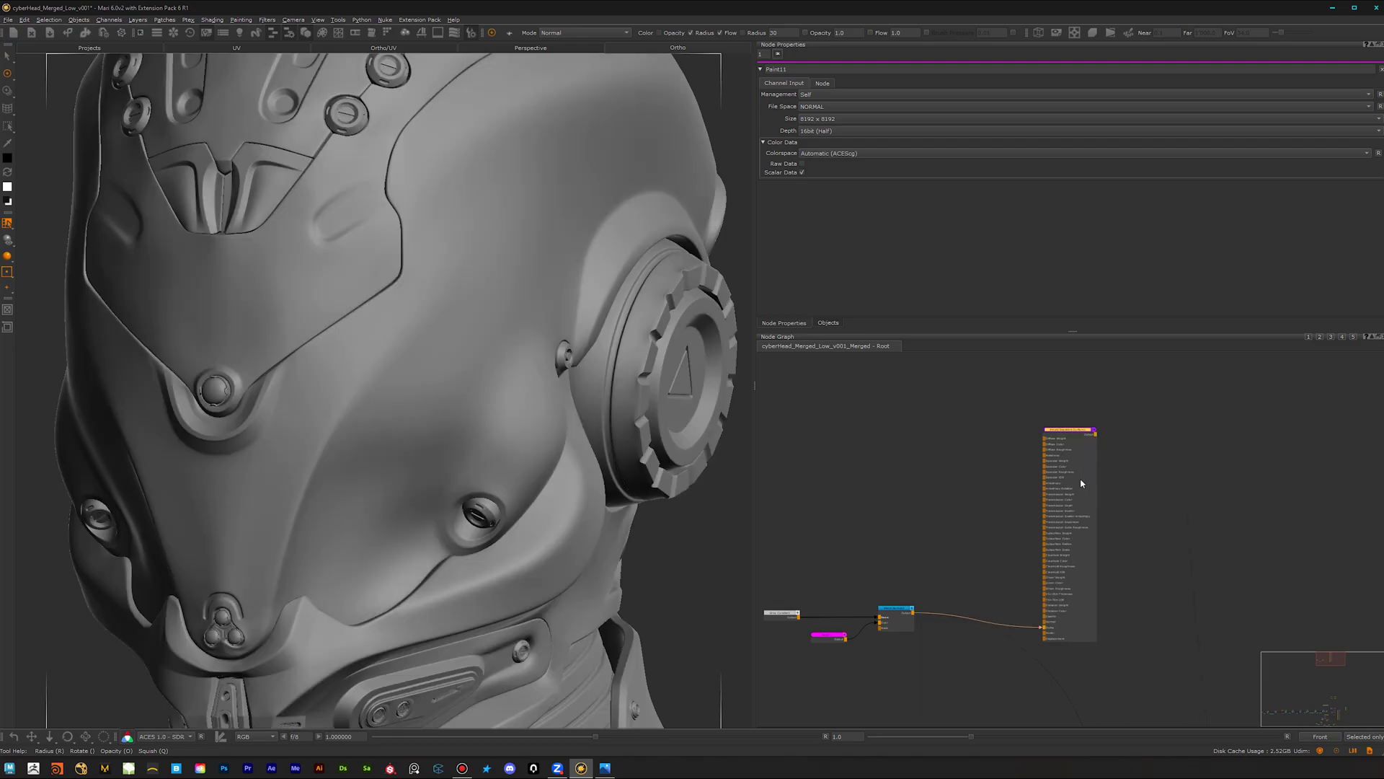
# - Show the Arnold Standard Surface node's properties and examine its inputs down to the bump connection
pyautogui.scroll(2, 1082, 481)
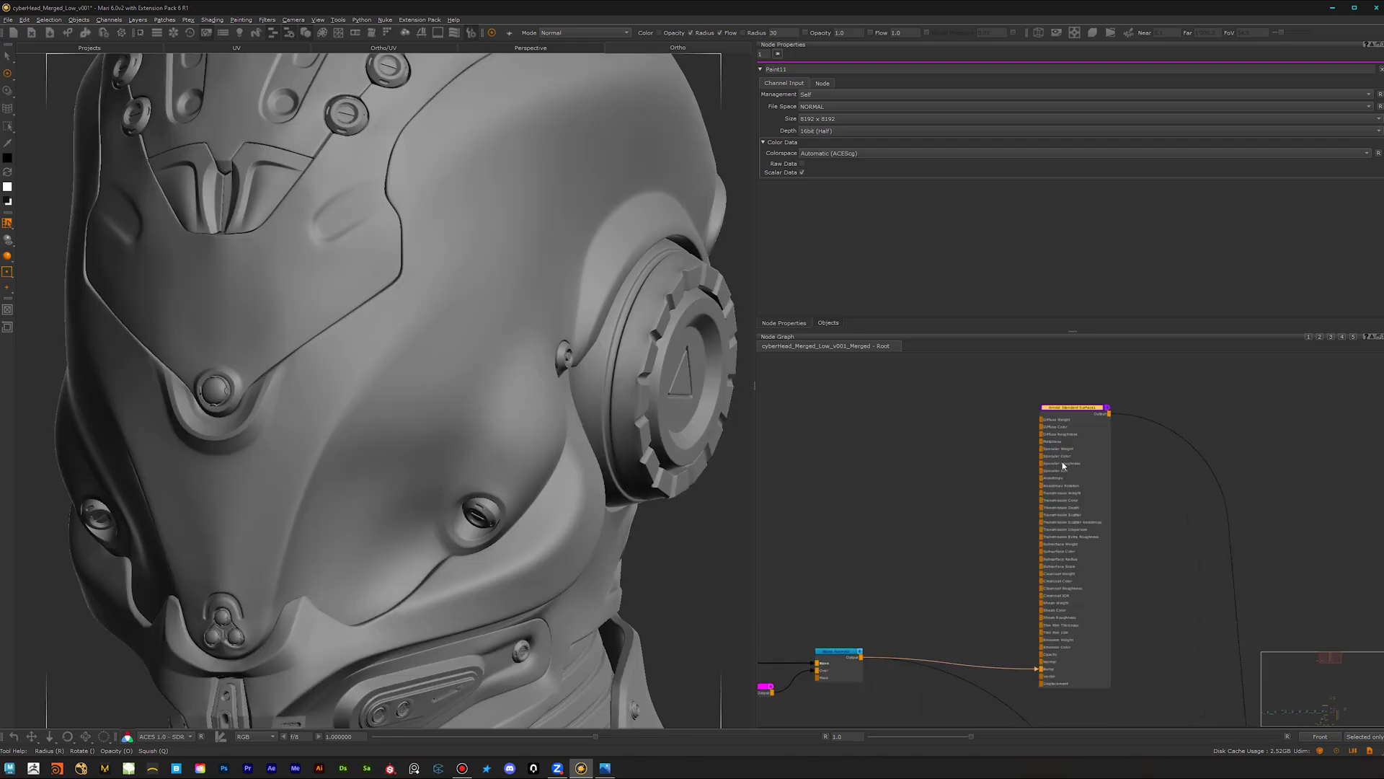
pyautogui.scroll(1, 1074, 457)
pyautogui.doubleClick(1086, 452)
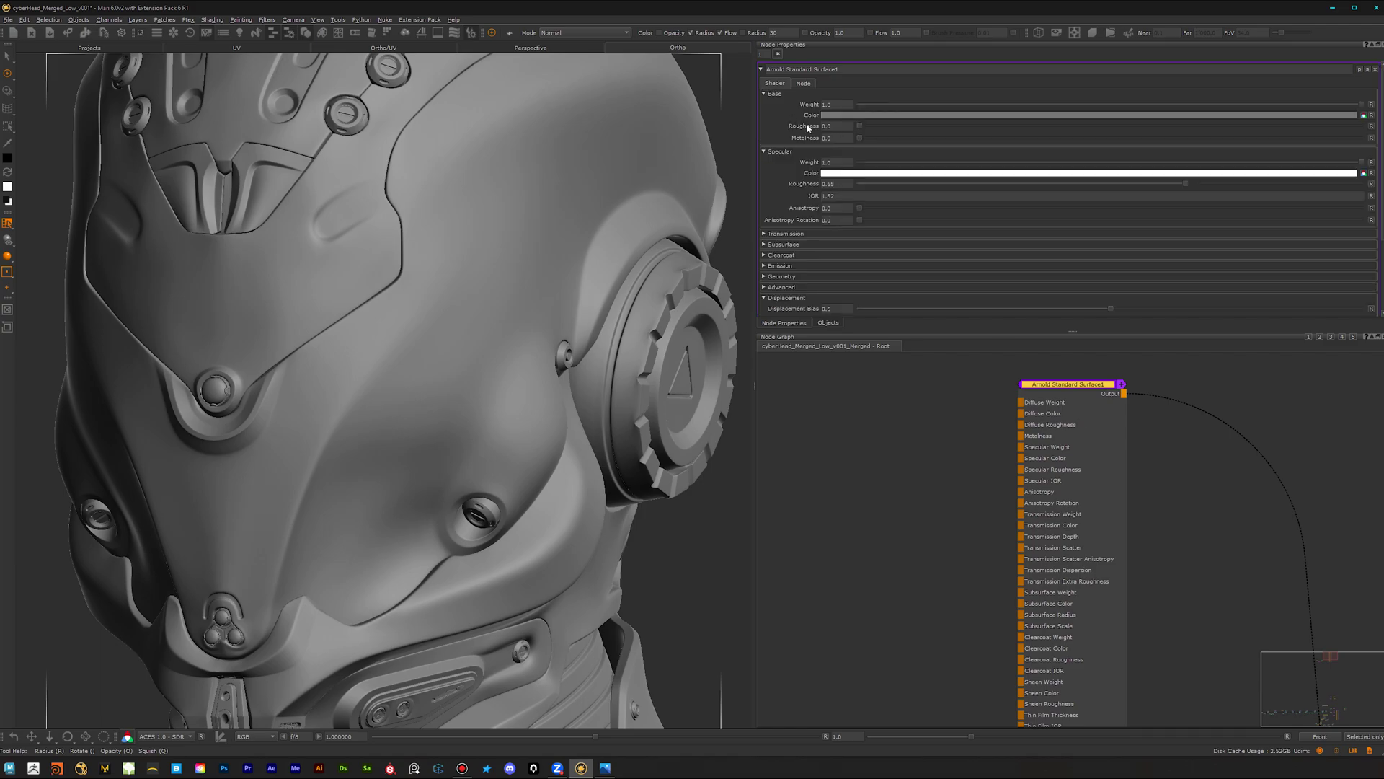
pyautogui.scroll(-3, 813, 148)
pyautogui.scroll(3, 793, 134)
pyautogui.scroll(-1, 901, 527)
pyautogui.moveTo(901, 527); pyautogui.dragTo(951, 489, button='middle')
# - Enlarge the brush radius for the temple area and swap the paint colours so that white is the foreground
pyautogui.keyDown('alt'); pyautogui.moveTo(349, 459); pyautogui.dragTo(371, 420); pyautogui.keyUp('alt')
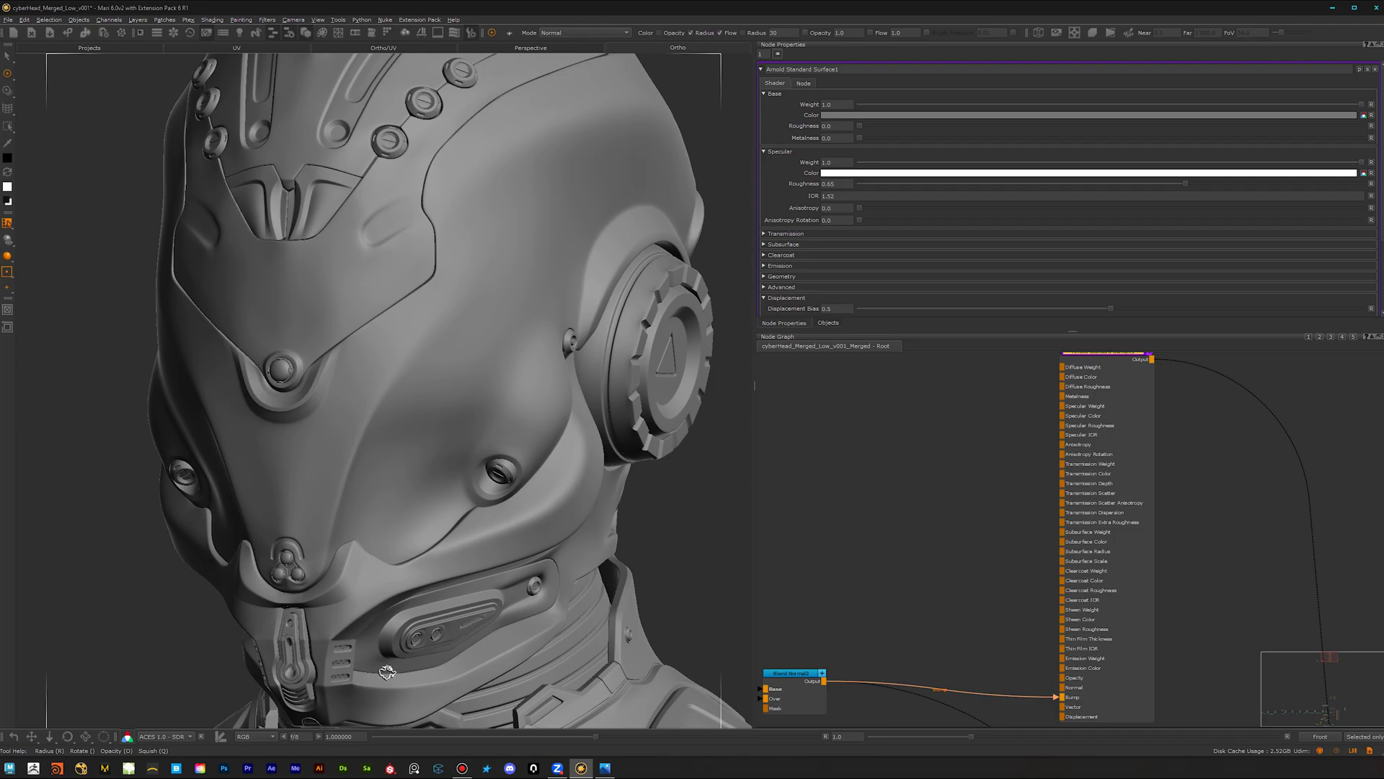
pyautogui.keyDown('alt'); pyautogui.moveTo(404, 461); pyautogui.dragTo(436, 457, button='right'); pyautogui.keyUp('alt')
pyautogui.keyDown('alt'); pyautogui.moveTo(436, 458); pyautogui.dragTo(421, 498, button='middle'); pyautogui.keyUp('alt')
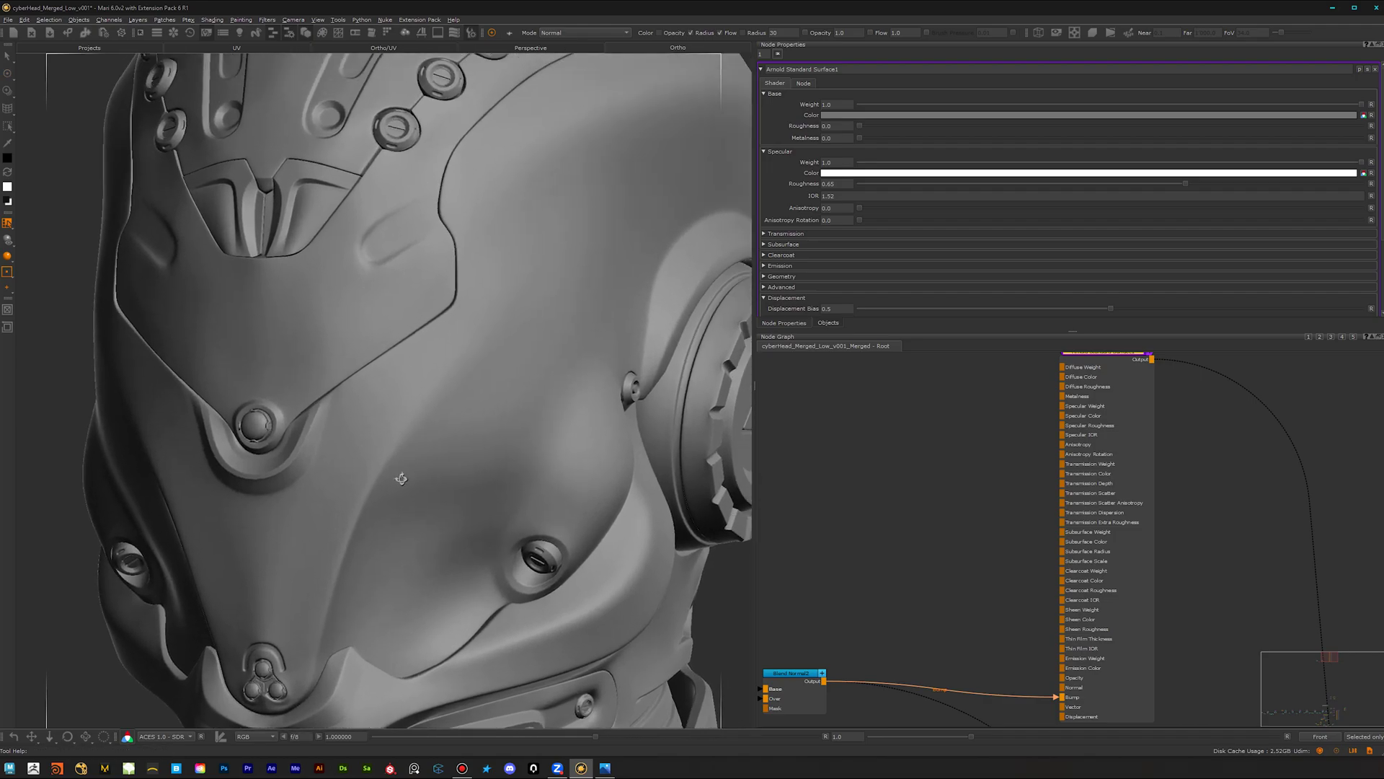
pyautogui.moveTo(412, 460)
pyautogui.keyDown('alt'); pyautogui.mouseDown()
pyautogui.moveTo(401, 476)
pyautogui.moveTo(467, 445)
pyautogui.moveTo(432, 401)
pyautogui.moveTo(398, 436)
pyautogui.mouseUp(); pyautogui.keyUp('alt')
pyautogui.press('r')
pyautogui.keyDown('alt'); pyautogui.moveTo(398, 436); pyautogui.dragTo(369, 486, button='middle'); pyautogui.keyUp('alt')
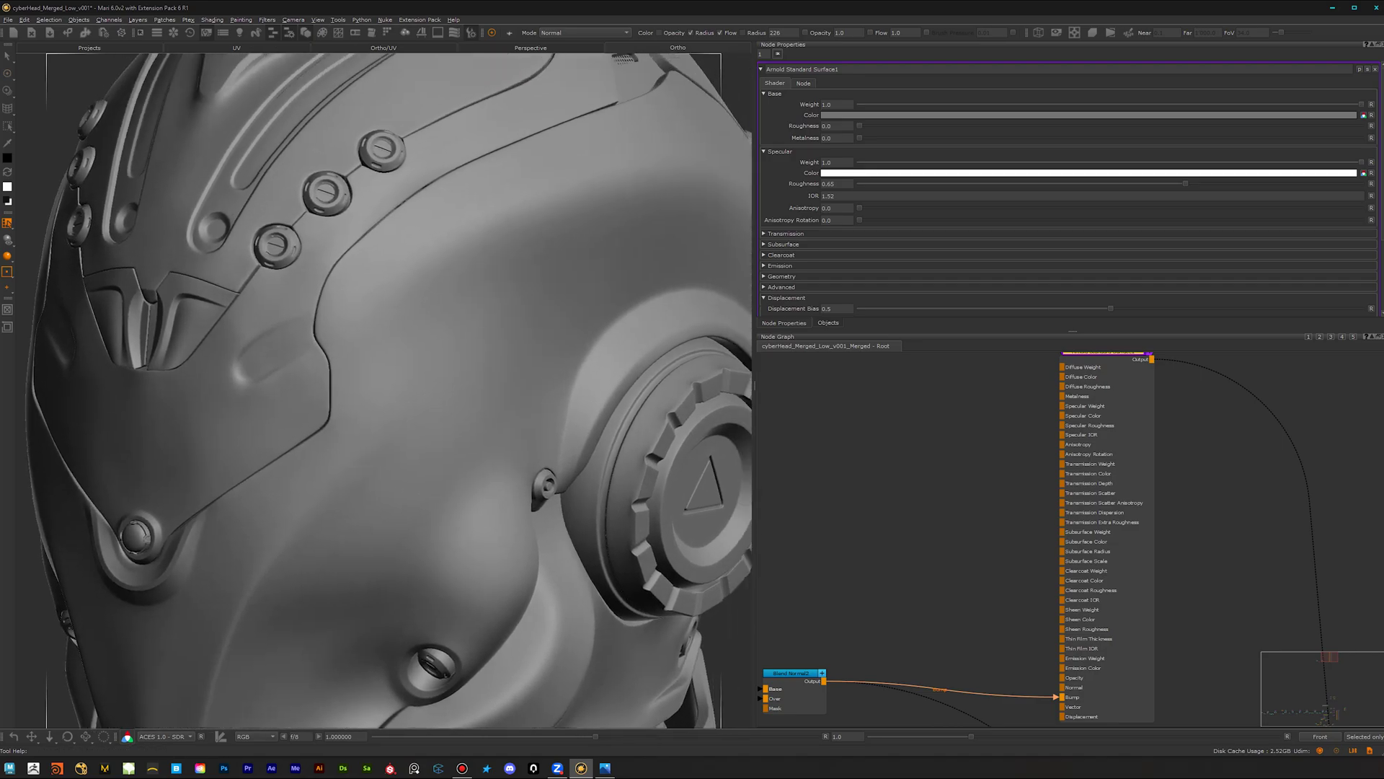
pyautogui.keyDown('alt'); pyautogui.moveTo(369, 486); pyautogui.dragTo(395, 450, button='right'); pyautogui.keyUp('alt')
pyautogui.click(8, 172)
# - Paint white bump detail along the curved forehead panel seam below the three screws, baking it and extending it up the seam with a larger brush
pyautogui.keyDown('alt'); pyautogui.moveTo(421, 317); pyautogui.dragTo(414, 360, button='middle'); pyautogui.keyUp('alt')
pyautogui.keyDown('alt'); pyautogui.moveTo(414, 360); pyautogui.dragTo(440, 328, button='right'); pyautogui.keyUp('alt')
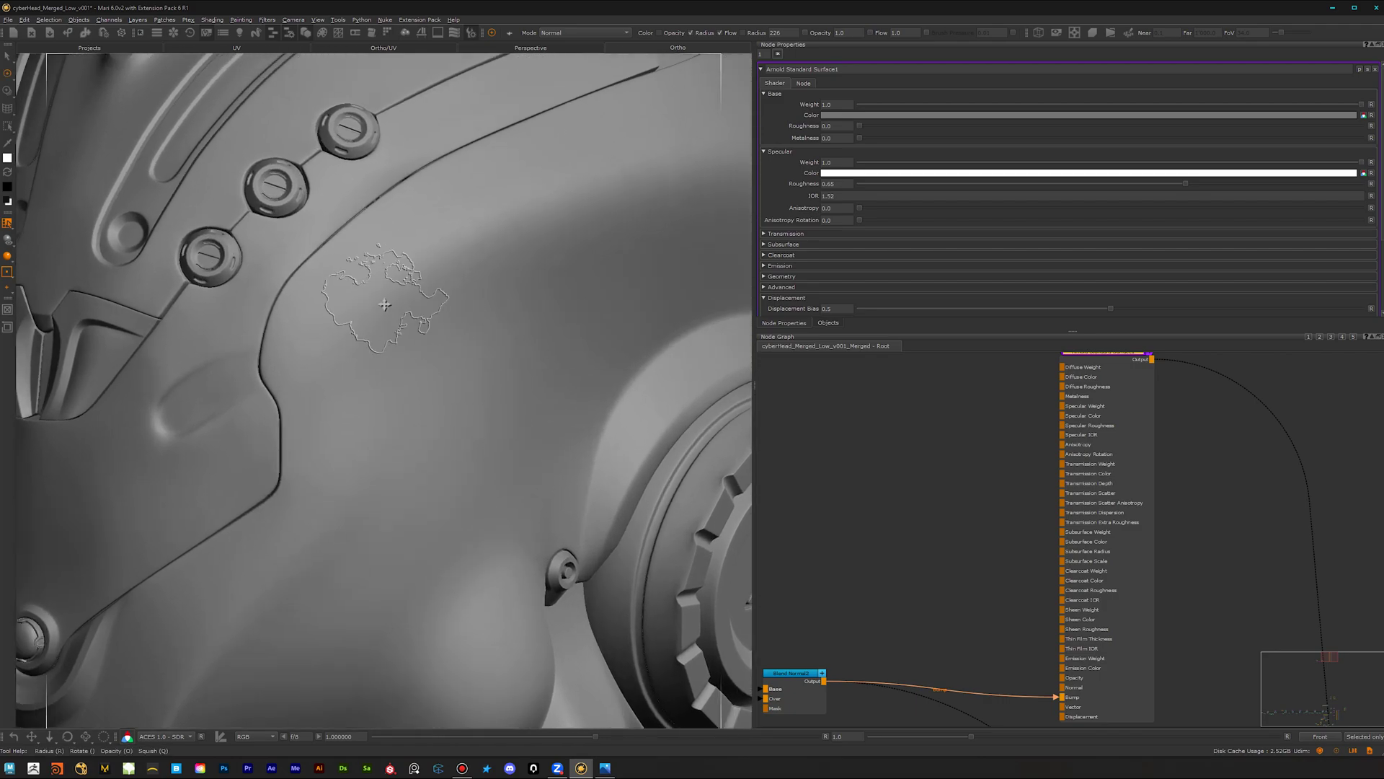
pyautogui.keyDown('alt'); pyautogui.moveTo(393, 309); pyautogui.dragTo(438, 304, button='middle'); pyautogui.keyUp('alt')
pyautogui.keyDown('alt'); pyautogui.moveTo(437, 304); pyautogui.dragTo(447, 293, button='right'); pyautogui.keyUp('alt')
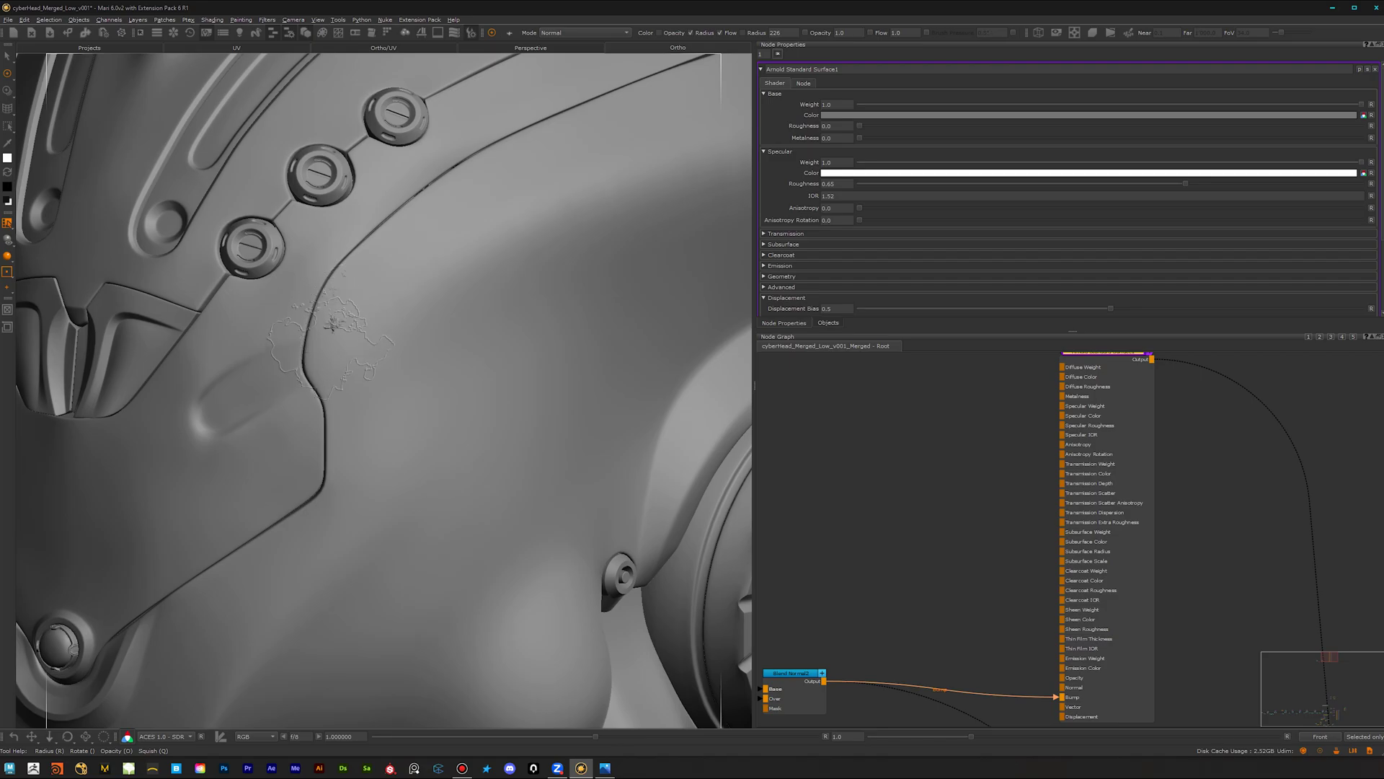
pyautogui.moveTo(328, 351)
pyautogui.mouseDown()
pyautogui.moveTo(339, 288)
pyautogui.moveTo(322, 326)
pyautogui.mouseUp()
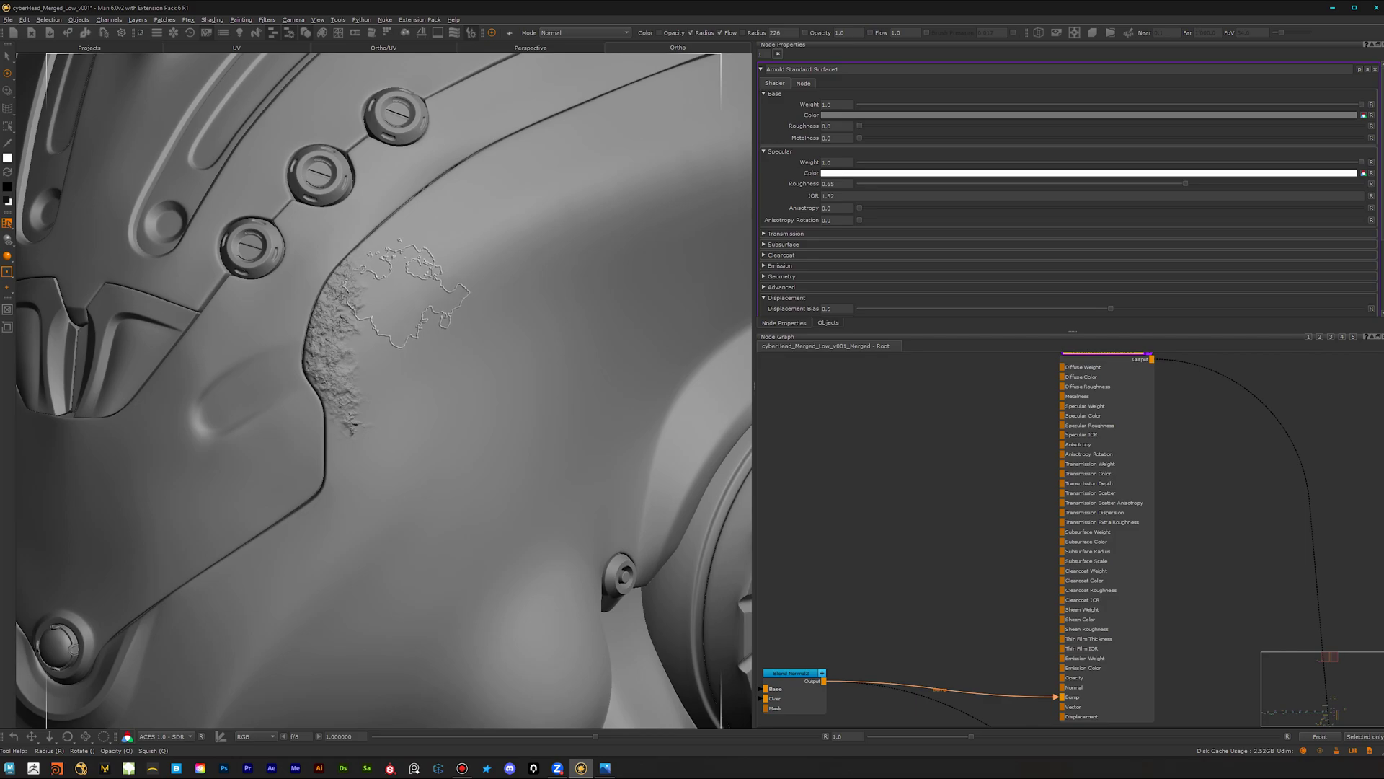
pyautogui.press('b')
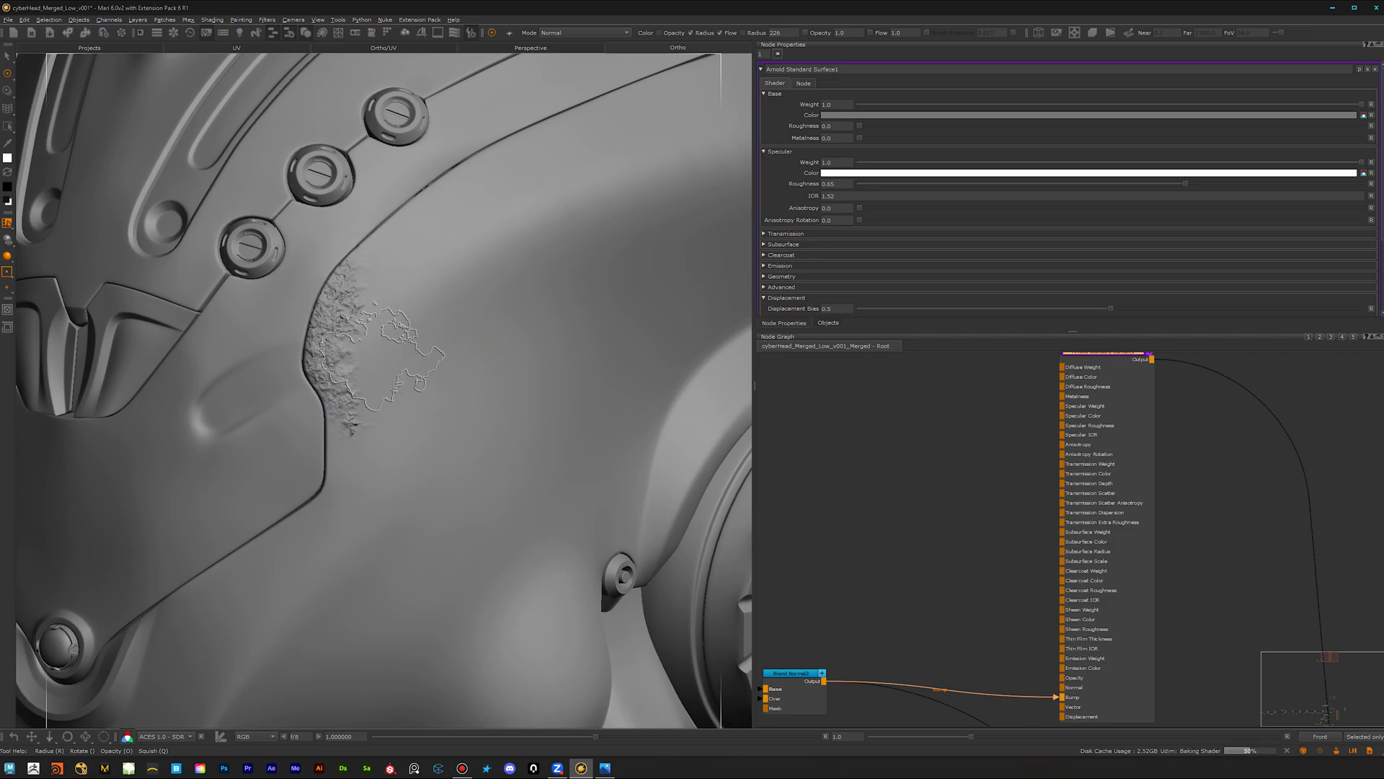
pyautogui.scroll(-5, 424, 309)
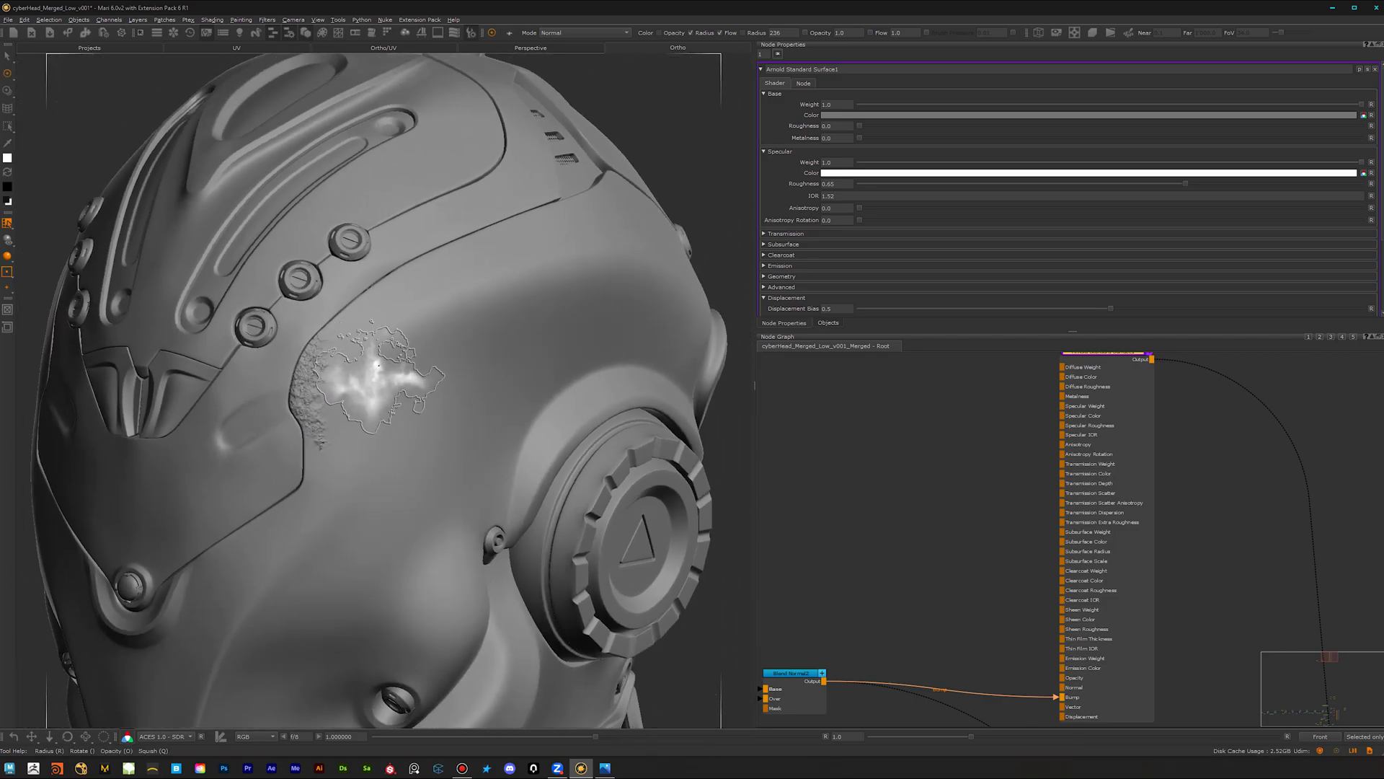
pyautogui.moveTo(379, 366); pyautogui.dragTo(414, 352)
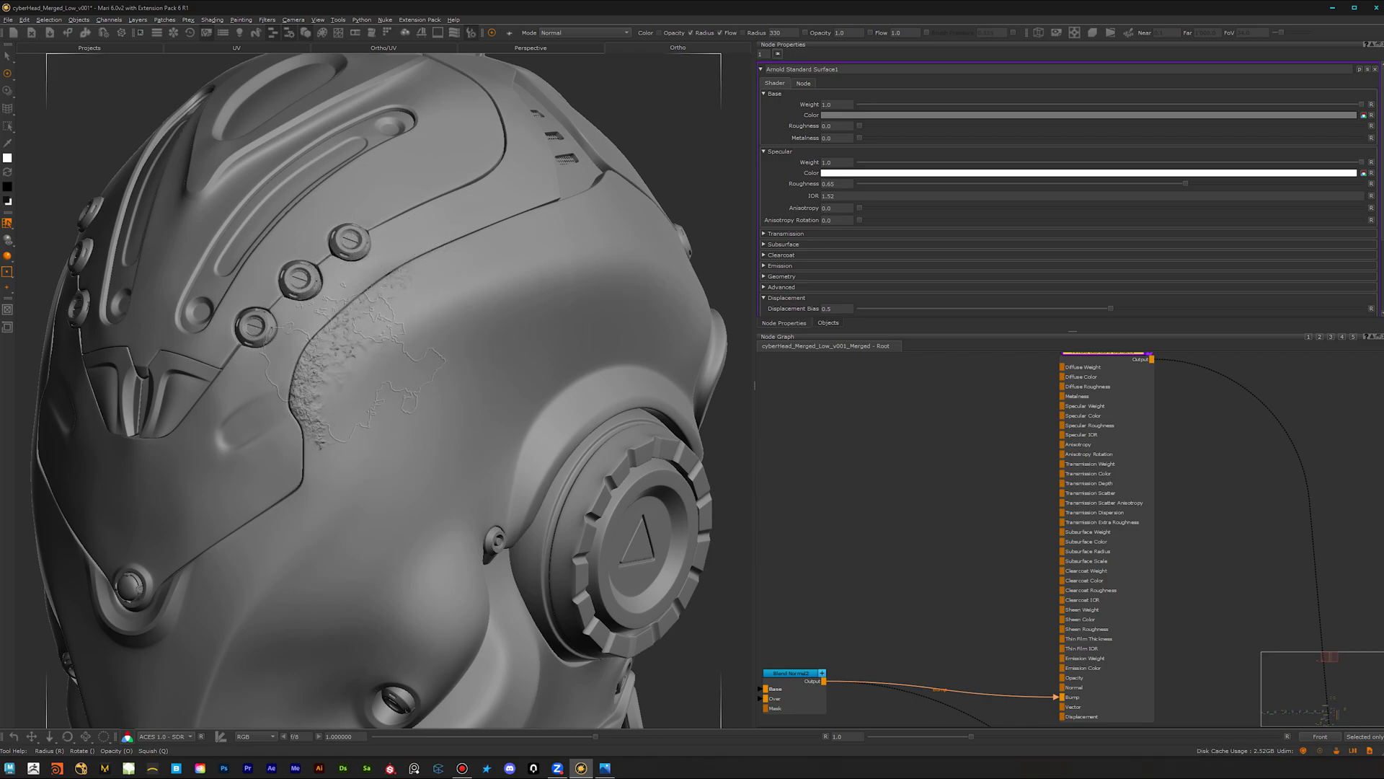
# - Swap the foreground to black, set the brush radius to 292 and paint bump detail along the lower forehead panel seam
pyautogui.scroll(5, 381, 409)
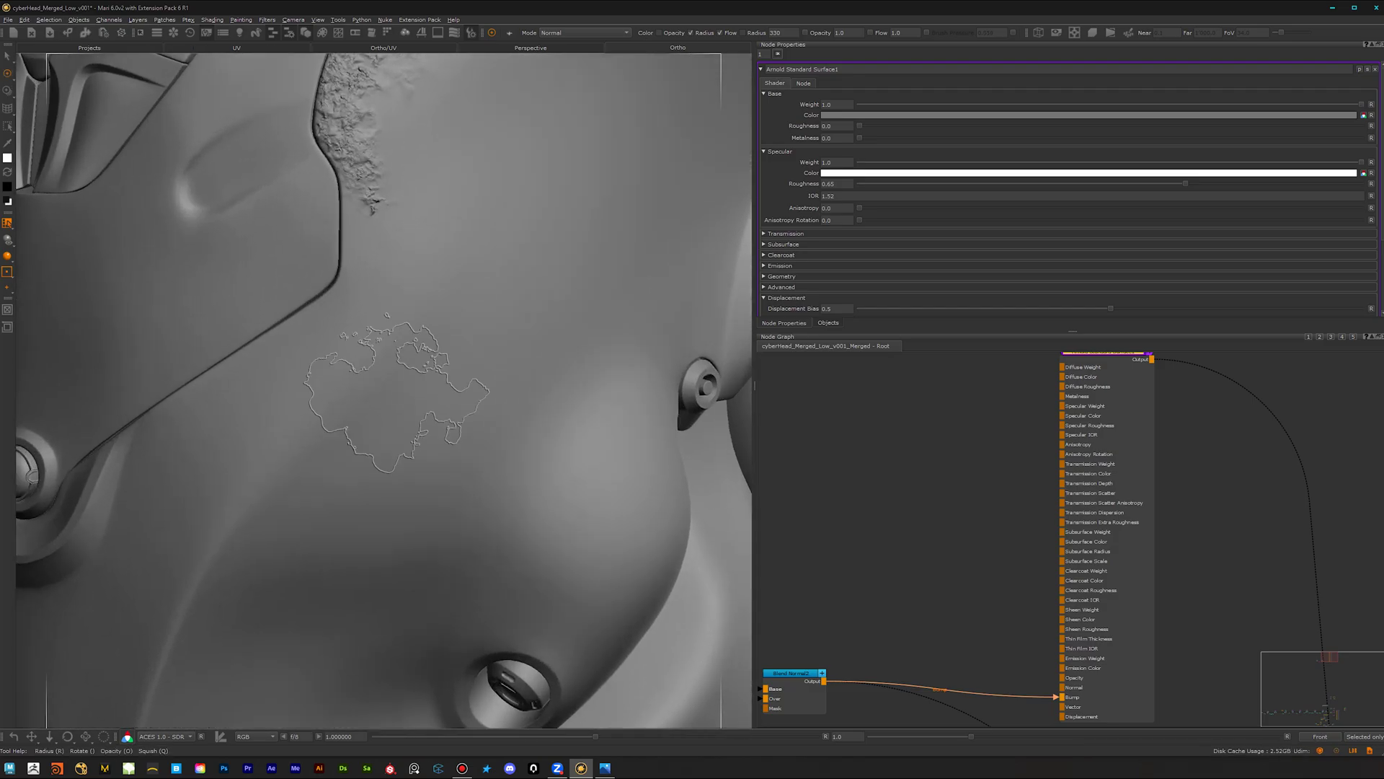
pyautogui.press('x')
pyautogui.keyDown('alt'); pyautogui.moveTo(340, 451); pyautogui.dragTo(363, 466, button='middle'); pyautogui.keyUp('alt')
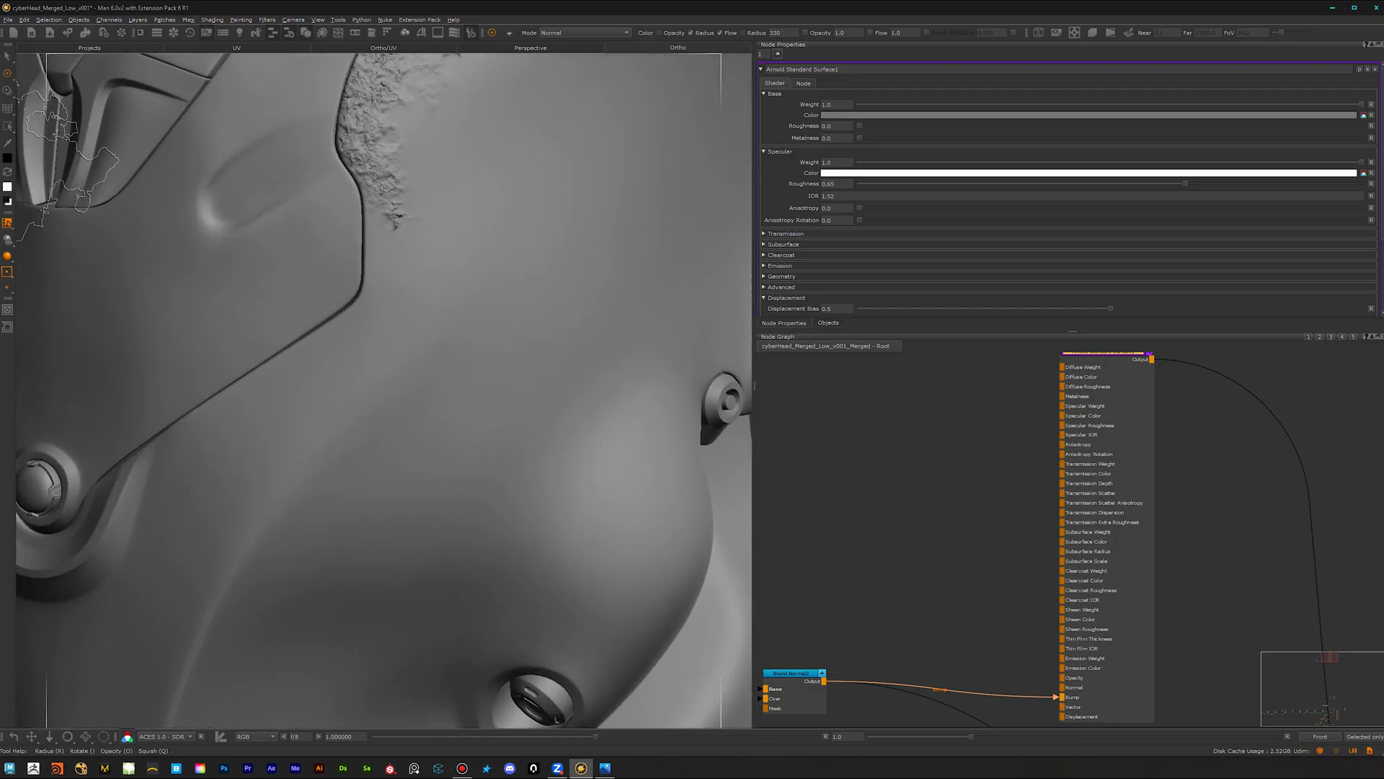
pyautogui.moveTo(73, 155)
pyautogui.mouseDown(button='middle')
pyautogui.moveTo(324, 401)
pyautogui.moveTo(340, 464)
pyautogui.moveTo(393, 441)
pyautogui.moveTo(357, 386)
pyautogui.mouseUp(button='middle')
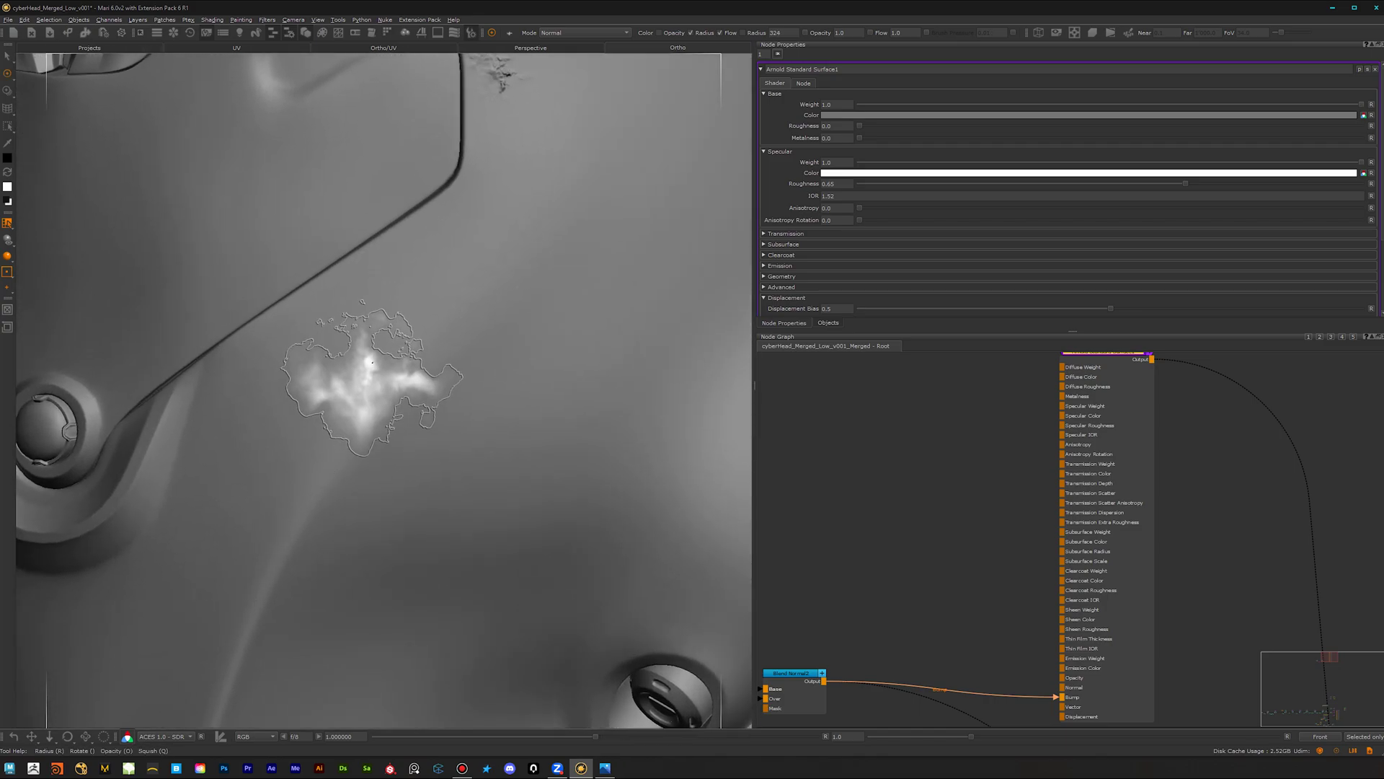
pyautogui.moveTo(372, 362)
pyautogui.mouseDown()
pyautogui.moveTo(358, 360)
pyautogui.moveTo(361, 267)
pyautogui.moveTo(342, 256)
pyautogui.mouseUp()
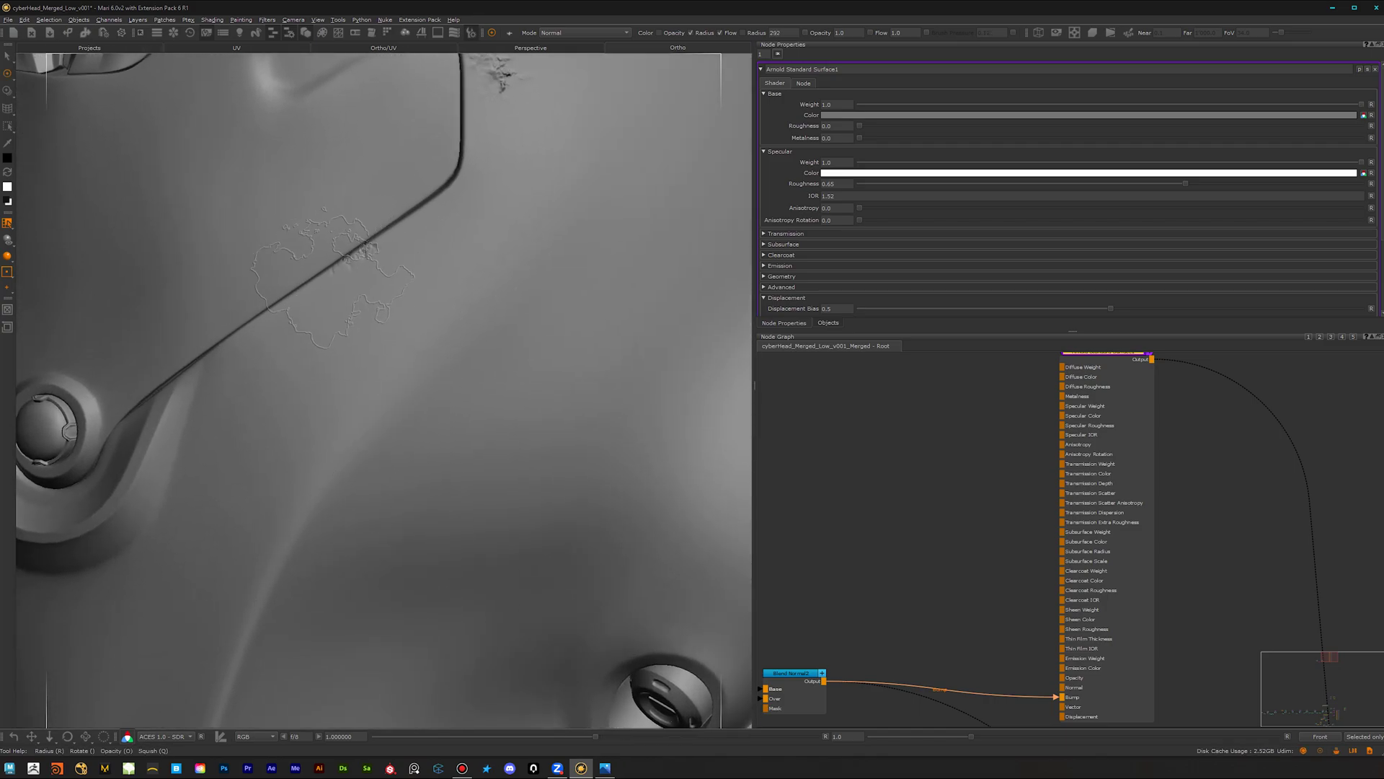
pyautogui.moveTo(296, 299); pyautogui.dragTo(350, 273)
# - Paint black bump patches across the temple in front of the round ear disc
pyautogui.moveTo(483, 379)
pyautogui.keyDown('alt'); pyautogui.mouseDown(button='right')
pyautogui.moveTo(404, 382)
pyautogui.moveTo(417, 442)
pyautogui.moveTo(382, 425)
pyautogui.mouseUp(button='right'); pyautogui.keyUp('alt')
pyautogui.keyDown('alt'); pyautogui.moveTo(433, 418); pyautogui.dragTo(400, 406); pyautogui.keyUp('alt')
pyautogui.keyDown('alt'); pyautogui.moveTo(401, 407); pyautogui.dragTo(422, 360, button='right'); pyautogui.keyUp('alt')
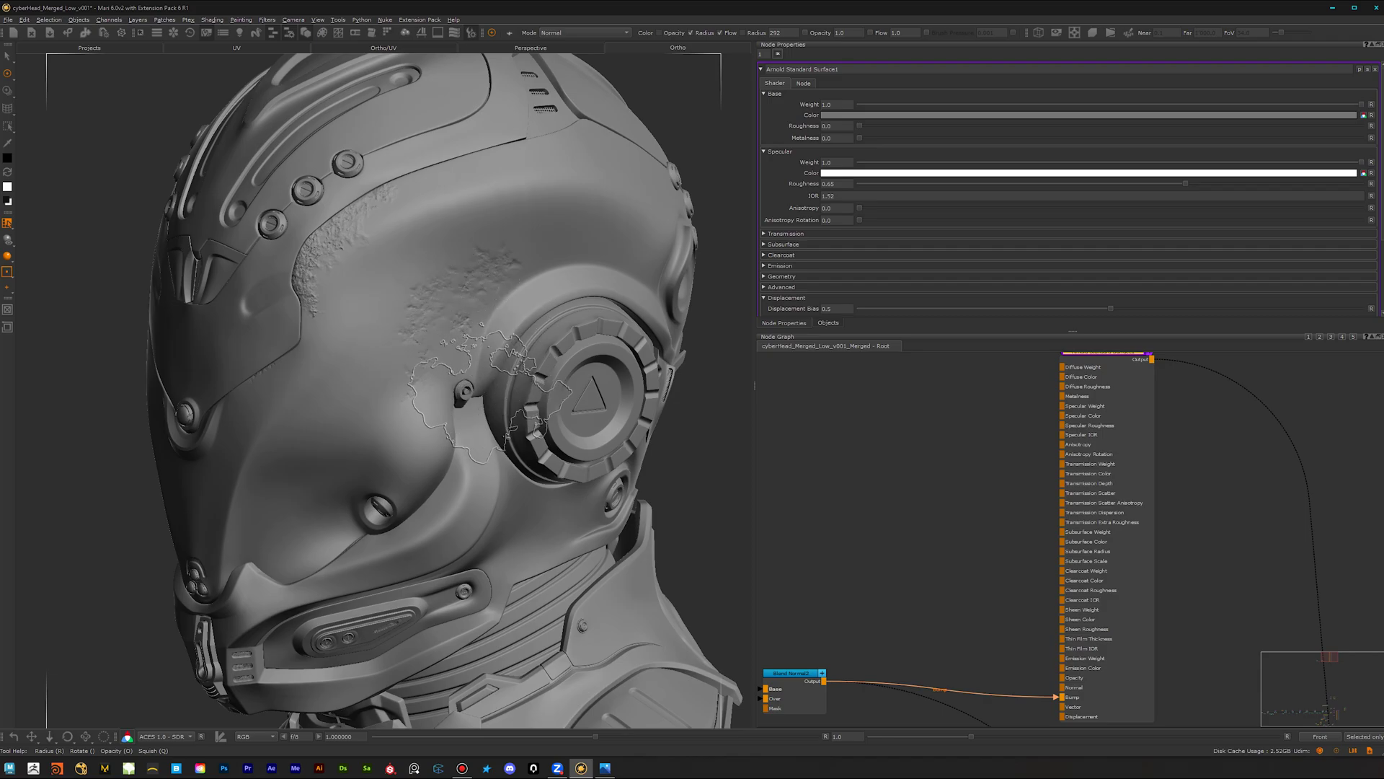
# - Paint black bump wear along the lower cheek edge from the round screw towards the mouth guard
pyautogui.keyDown('alt'); pyautogui.moveTo(447, 389); pyautogui.dragTo(486, 379, button='middle'); pyautogui.keyUp('alt')
pyautogui.keyDown('alt'); pyautogui.moveTo(438, 385); pyautogui.dragTo(486, 359, button='right'); pyautogui.keyUp('alt')
pyautogui.keyDown('alt'); pyautogui.moveTo(488, 361); pyautogui.dragTo(450, 414, button='middle'); pyautogui.keyUp('alt')
pyautogui.keyDown('alt'); pyautogui.moveTo(450, 414); pyautogui.dragTo(454, 387); pyautogui.keyUp('alt')
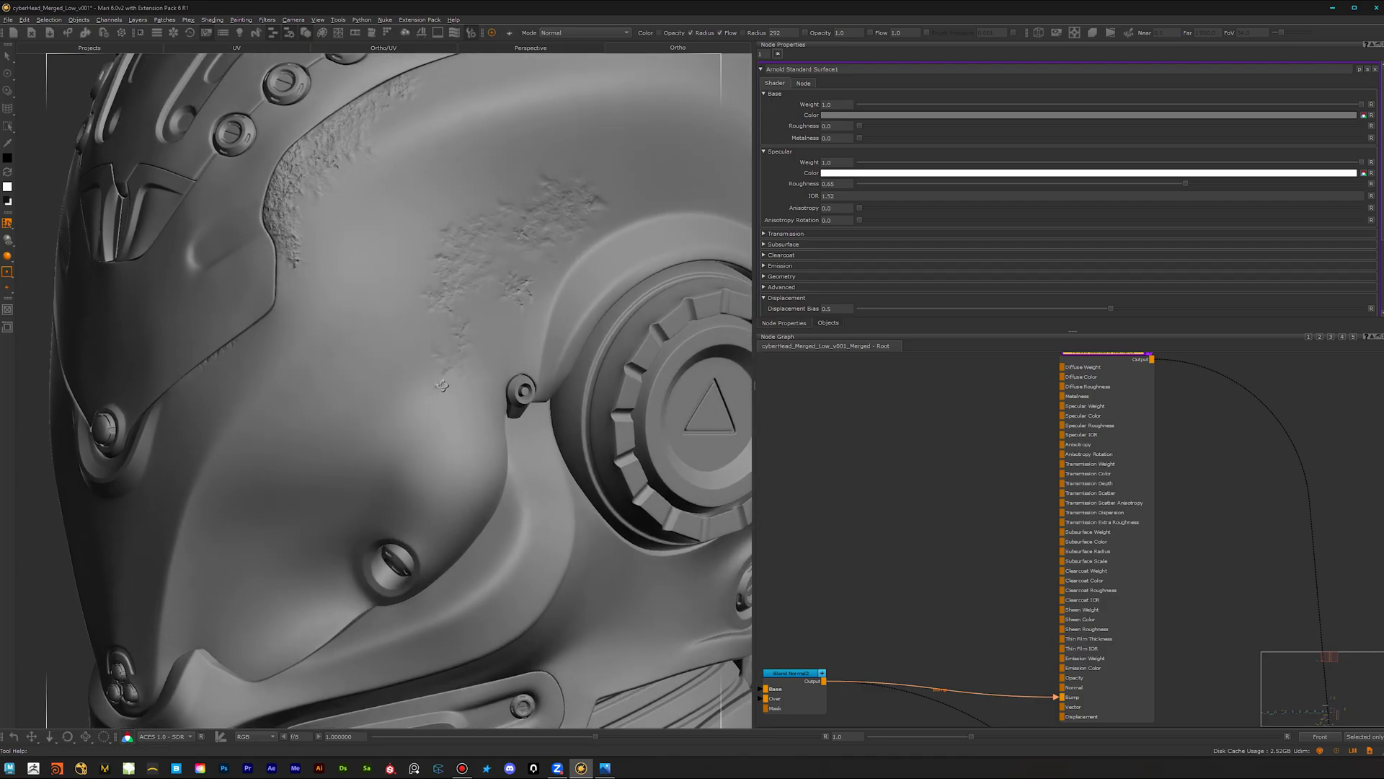
pyautogui.moveTo(454, 387)
pyautogui.keyDown('alt'); pyautogui.mouseDown(button='middle')
pyautogui.moveTo(422, 408)
pyautogui.moveTo(476, 418)
pyautogui.moveTo(393, 468)
pyautogui.mouseUp(button='middle'); pyautogui.keyUp('alt')
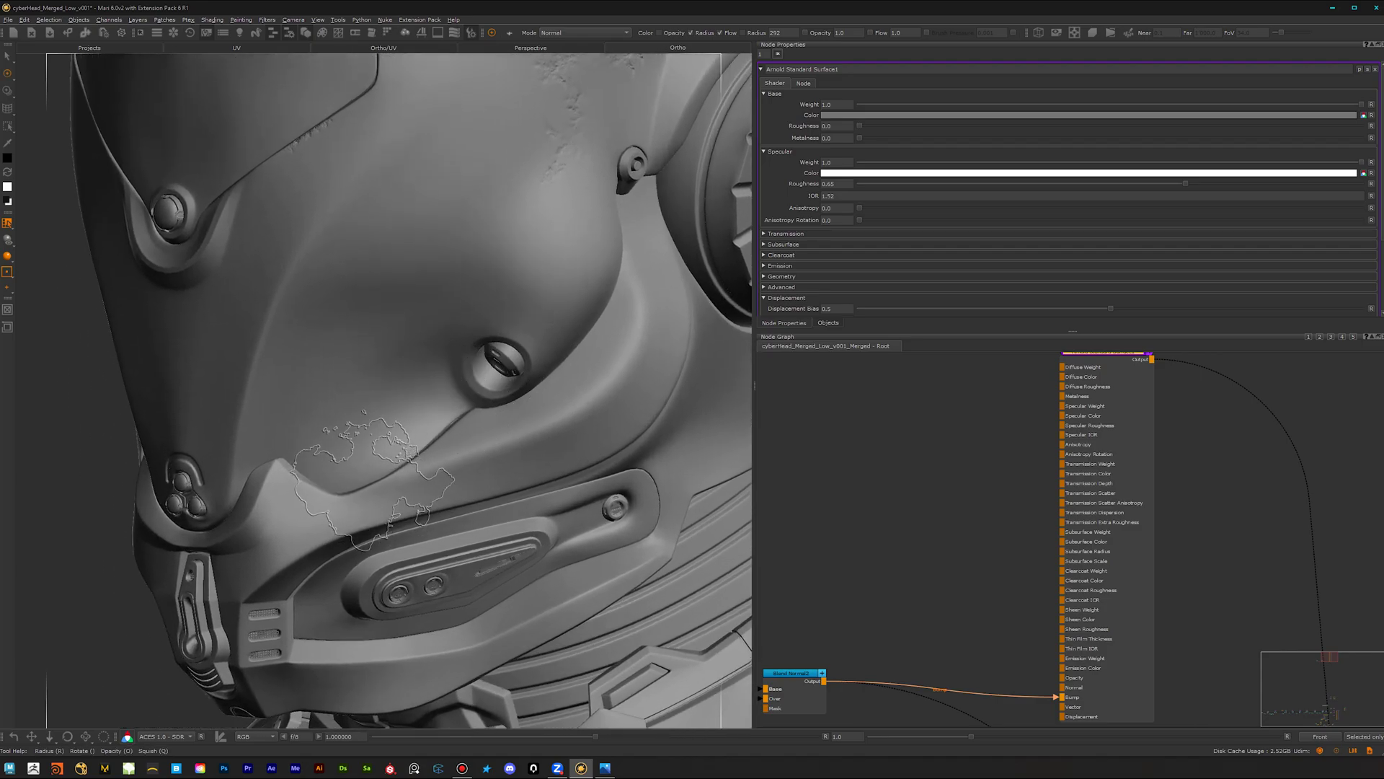
pyautogui.moveTo(361, 459); pyautogui.dragTo(498, 382)
pyautogui.moveTo(413, 473)
pyautogui.mouseDown()
pyautogui.moveTo(423, 455)
pyautogui.moveTo(403, 467)
pyautogui.mouseUp()
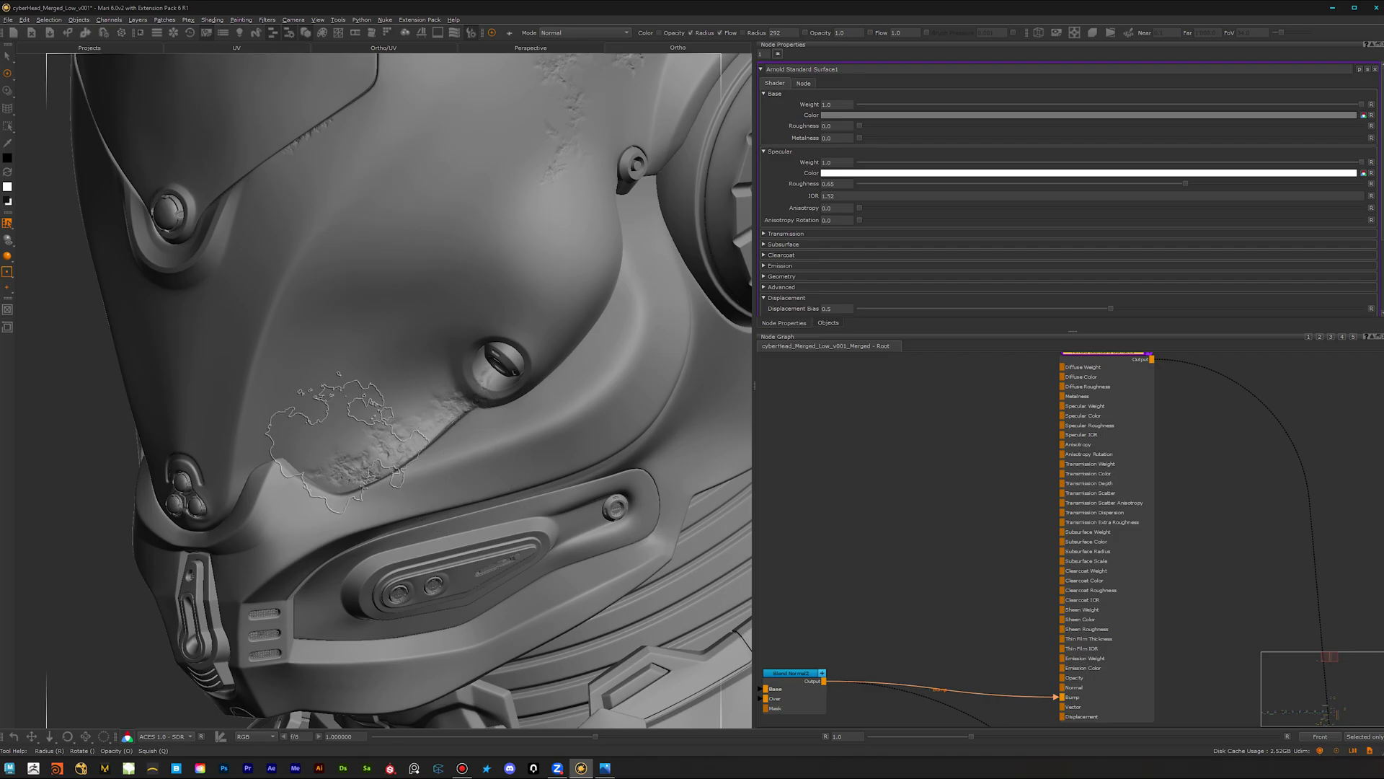
# - Review the paint brush's opacity, position, rotation and radius jitter settings, then dismiss the Tool Properties window
pyautogui.moveTo(0, 45); pyautogui.dragTo(423, 119)
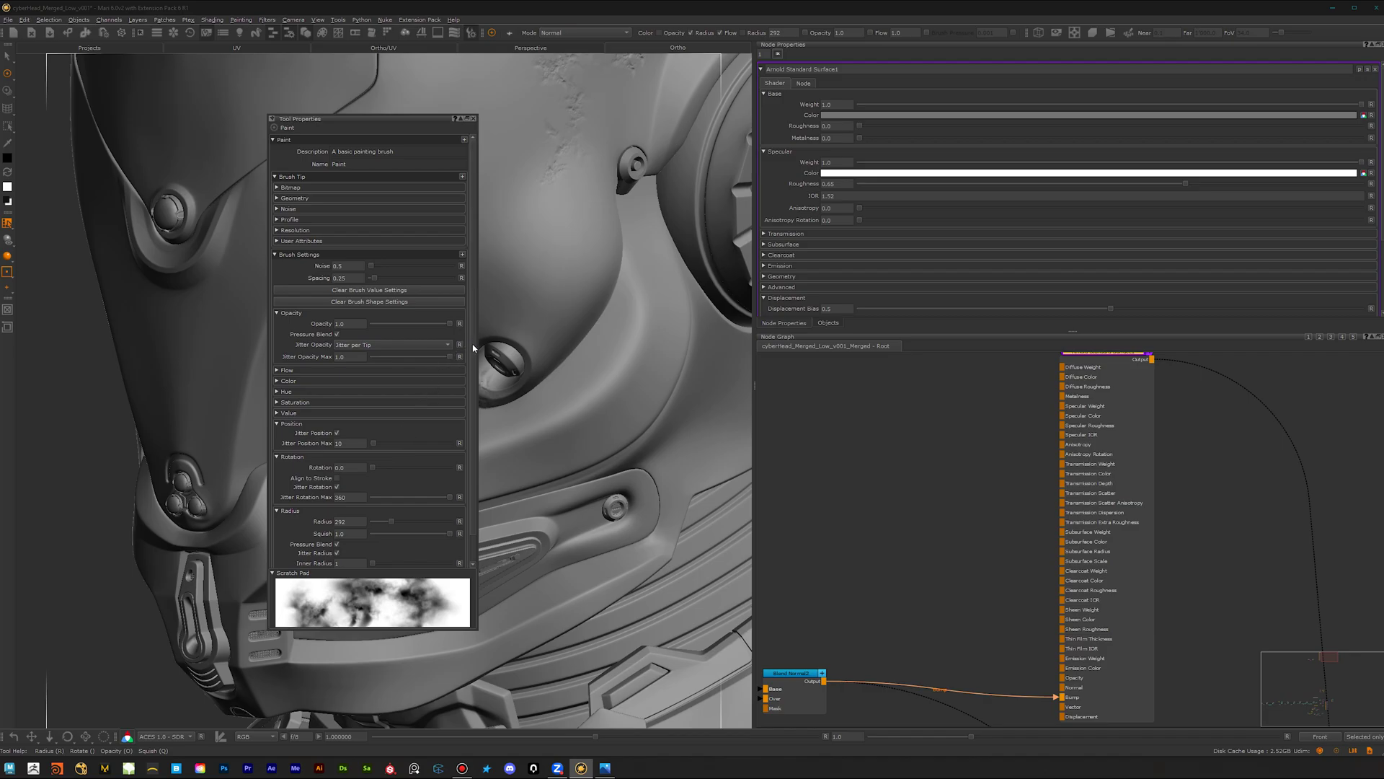
pyautogui.scroll(-2, 473, 348)
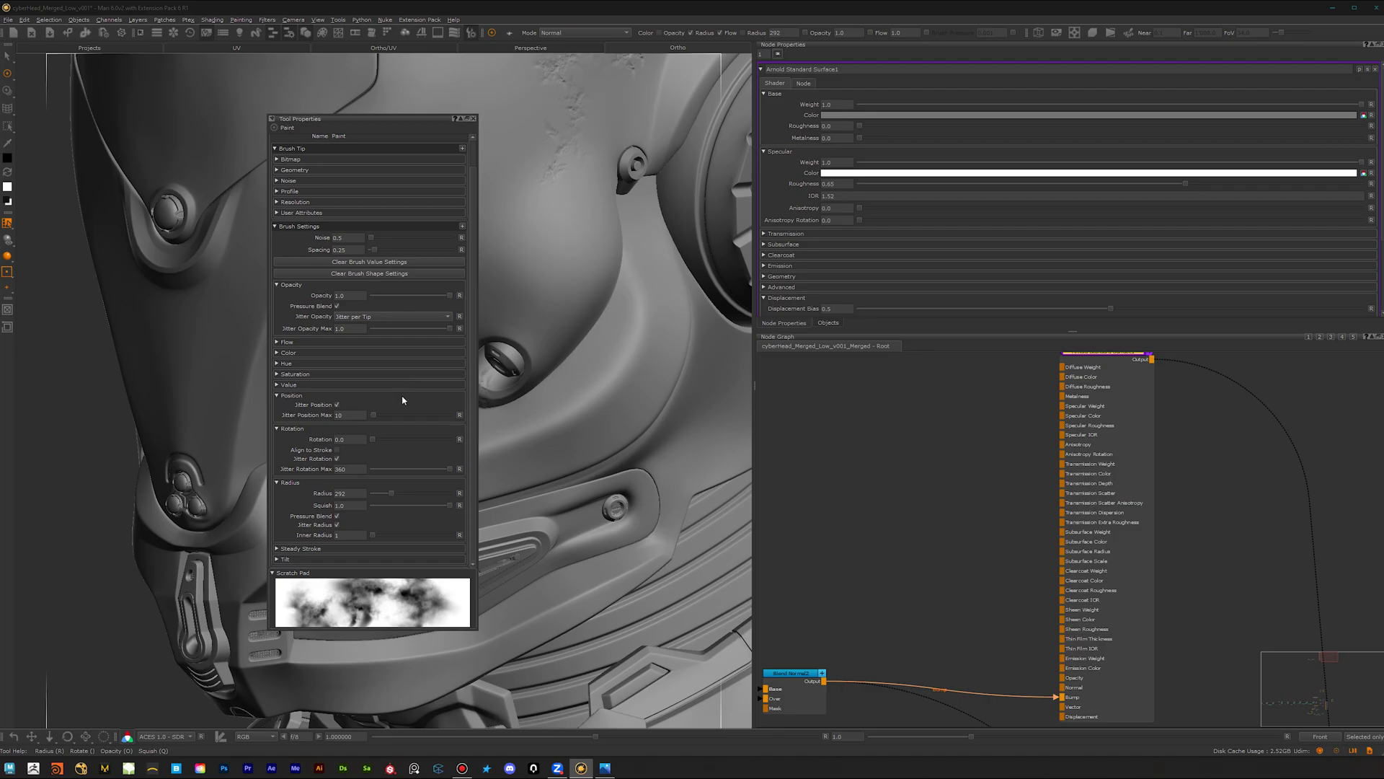
pyautogui.click(474, 118)
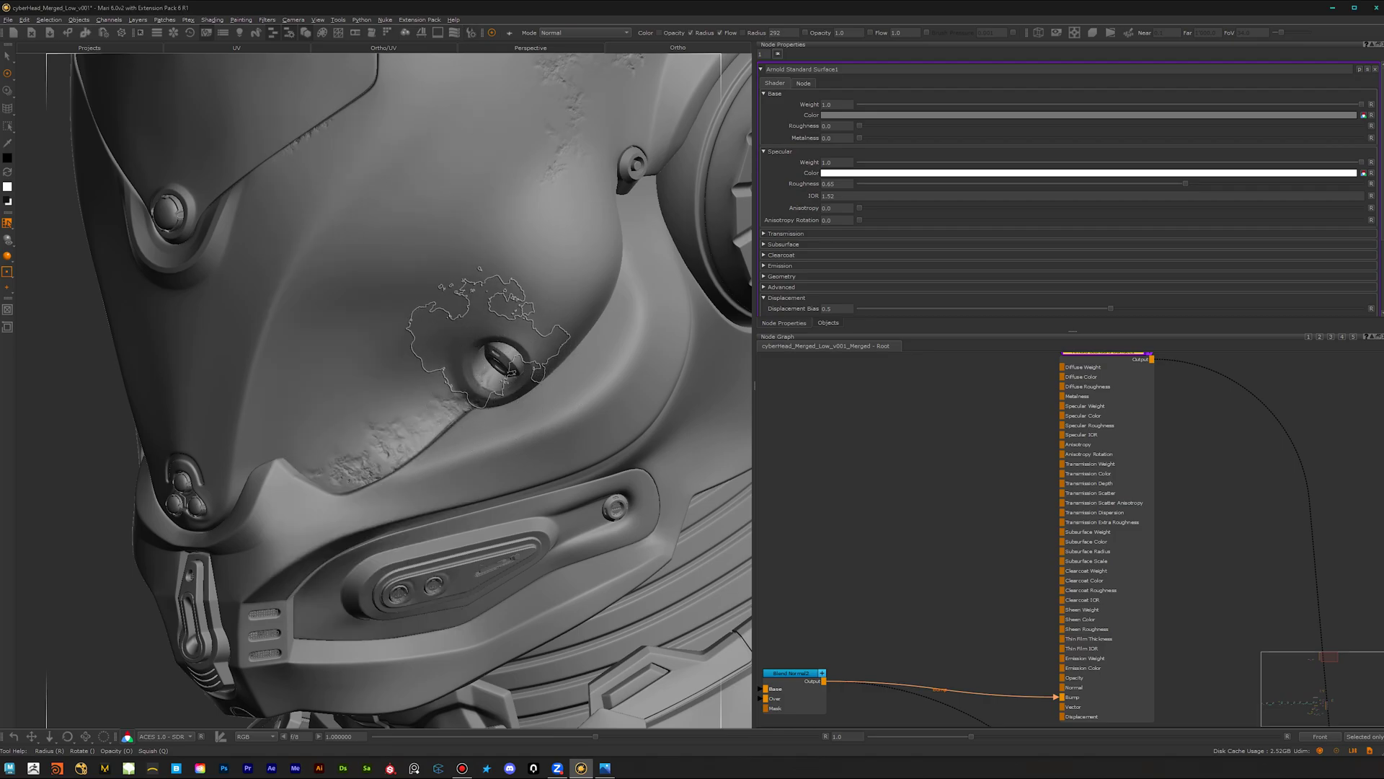
# - Examine the painted bump detail on the head from the side, back and front of the cheek
pyautogui.keyDown('alt'); pyautogui.moveTo(493, 393); pyautogui.dragTo(416, 441); pyautogui.keyUp('alt')
pyautogui.keyDown('alt'); pyautogui.moveTo(416, 441); pyautogui.dragTo(382, 494, button='middle'); pyautogui.keyUp('alt')
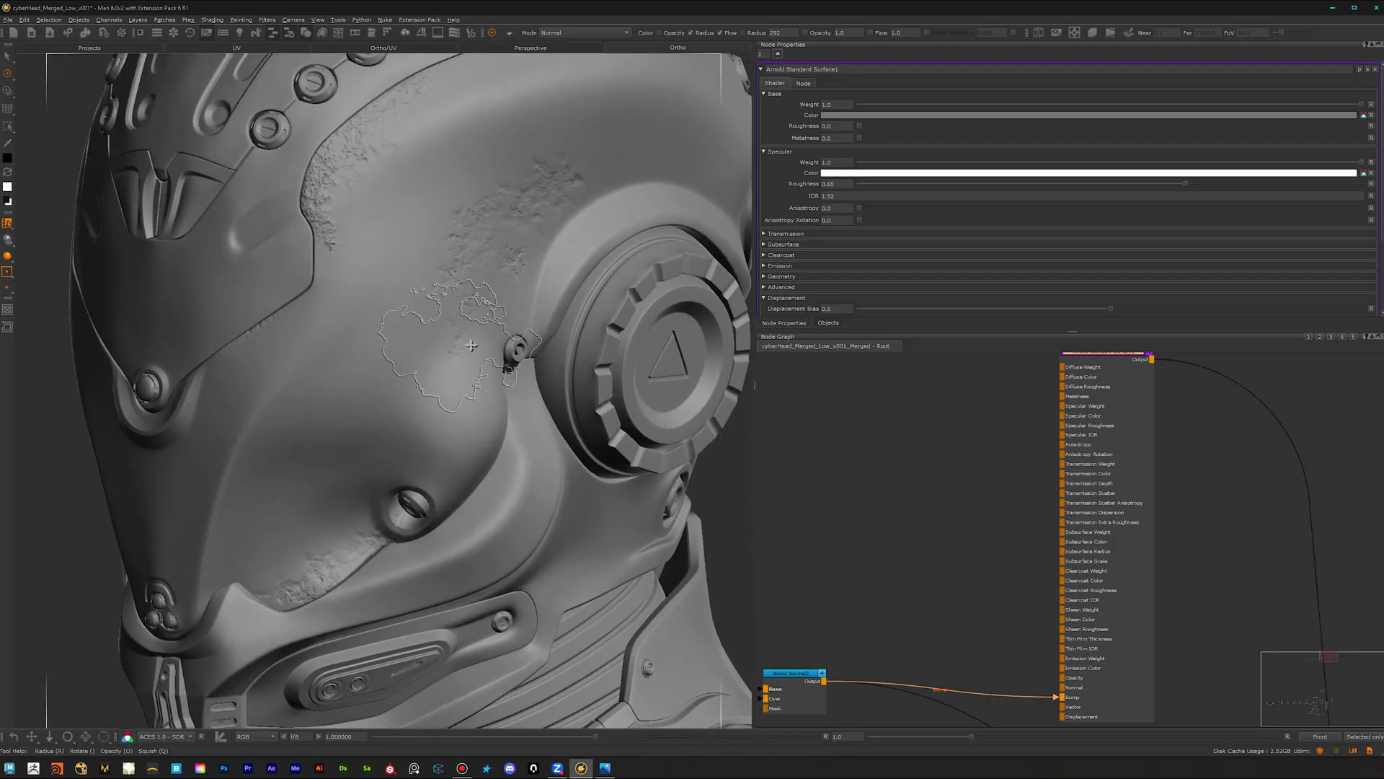
pyautogui.moveTo(470, 357)
pyautogui.keyDown('alt'); pyautogui.mouseDown(button='middle')
pyautogui.moveTo(413, 420)
pyautogui.moveTo(451, 430)
pyautogui.mouseUp(button='middle'); pyautogui.keyUp('alt')
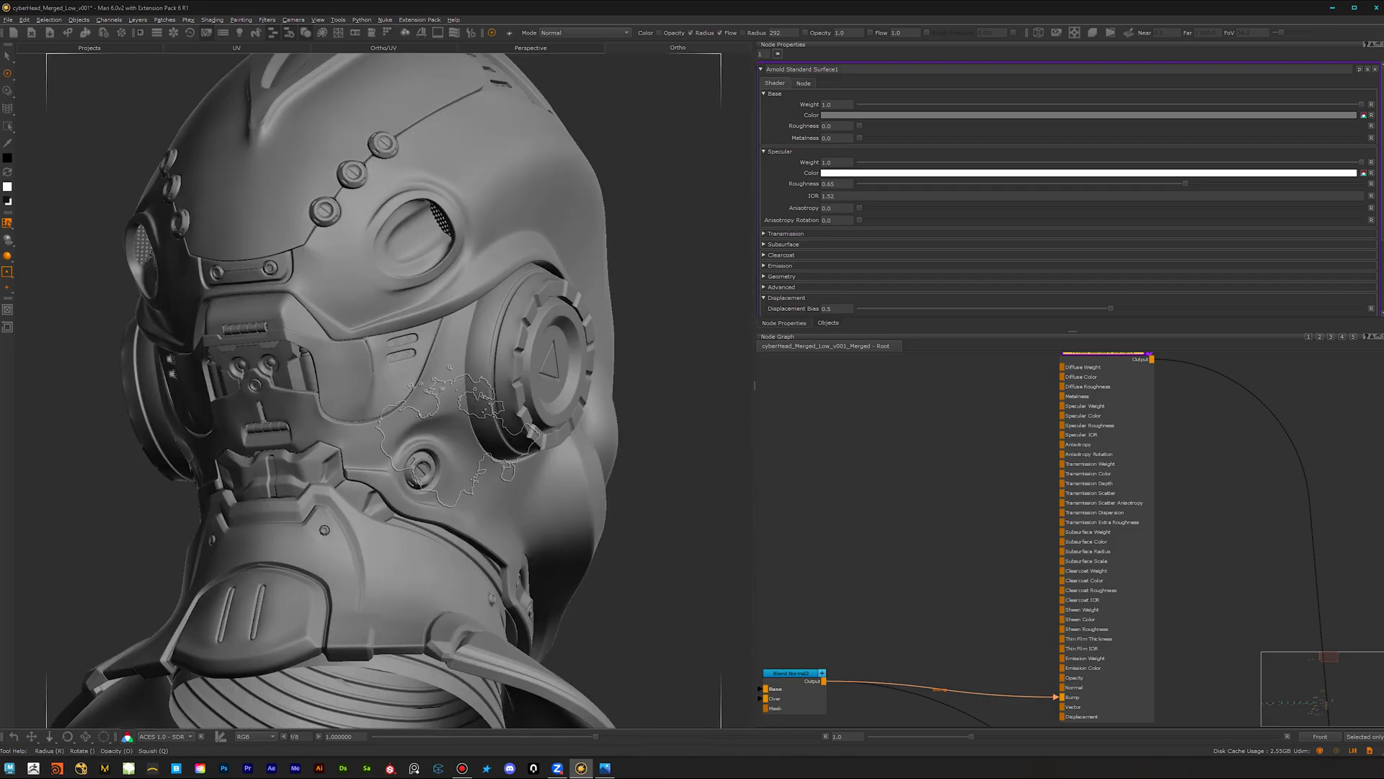
pyautogui.keyDown('alt'); pyautogui.moveTo(283, 483); pyautogui.dragTo(419, 479); pyautogui.keyUp('alt')
pyautogui.keyDown('alt'); pyautogui.moveTo(419, 479); pyautogui.dragTo(508, 382, button='middle'); pyautogui.keyUp('alt')
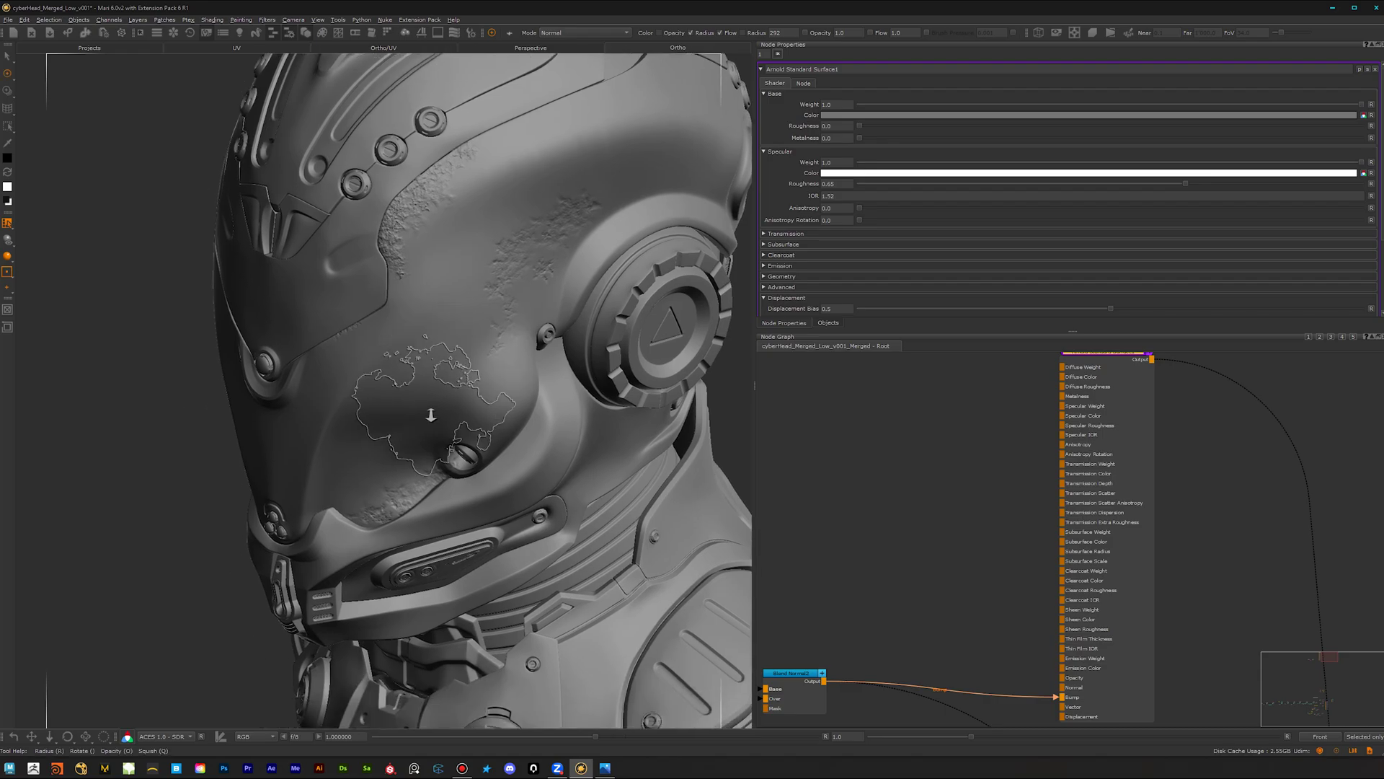
pyautogui.keyDown('alt'); pyautogui.moveTo(436, 411); pyautogui.dragTo(402, 486, button='right'); pyautogui.keyUp('alt')
pyautogui.keyDown('alt'); pyautogui.moveTo(402, 485); pyautogui.dragTo(424, 466); pyautogui.keyUp('alt')
pyautogui.keyDown('alt'); pyautogui.moveTo(423, 467); pyautogui.dragTo(453, 438, button='middle'); pyautogui.keyUp('alt')
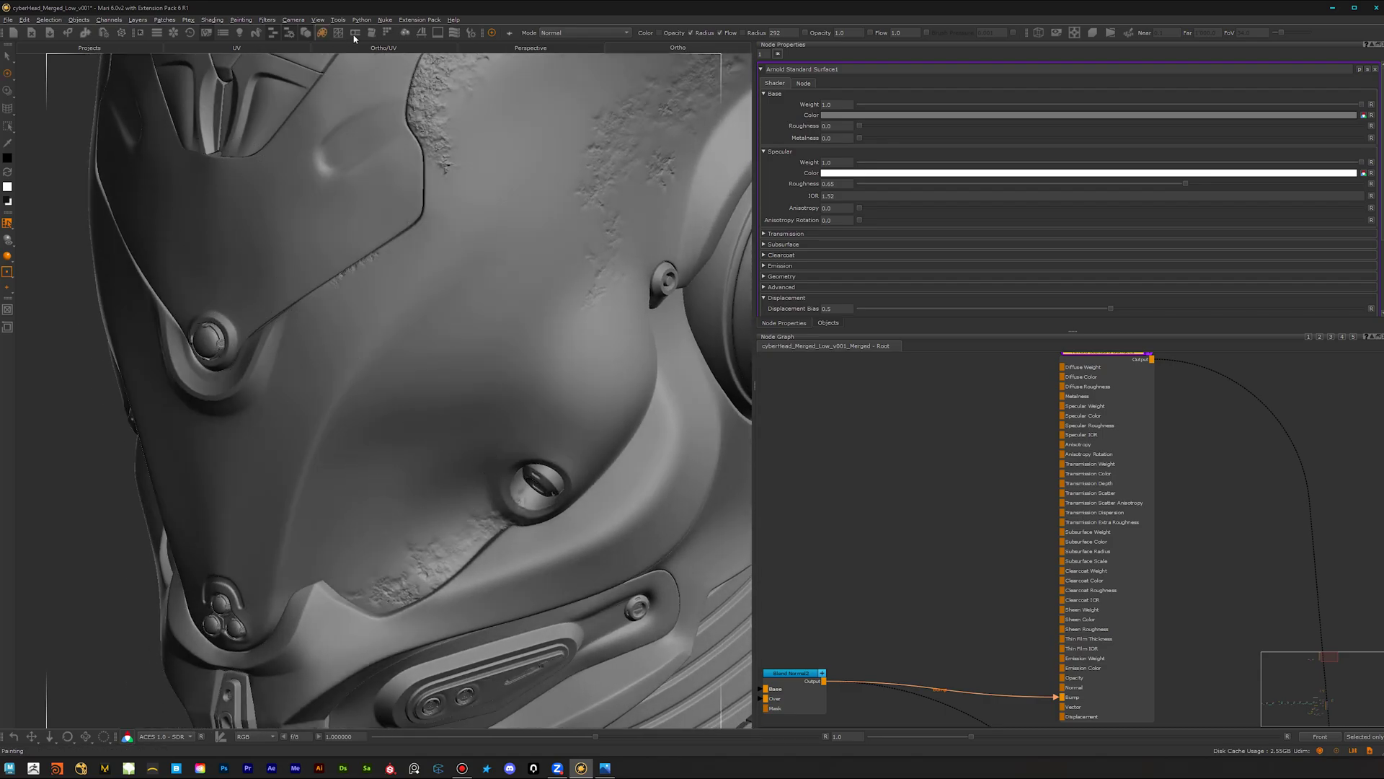
# - Load Averkin_Noise_01.png from the Desktop as the brush tip's bitmap in the Tool Properties
pyautogui.click(471, 33)
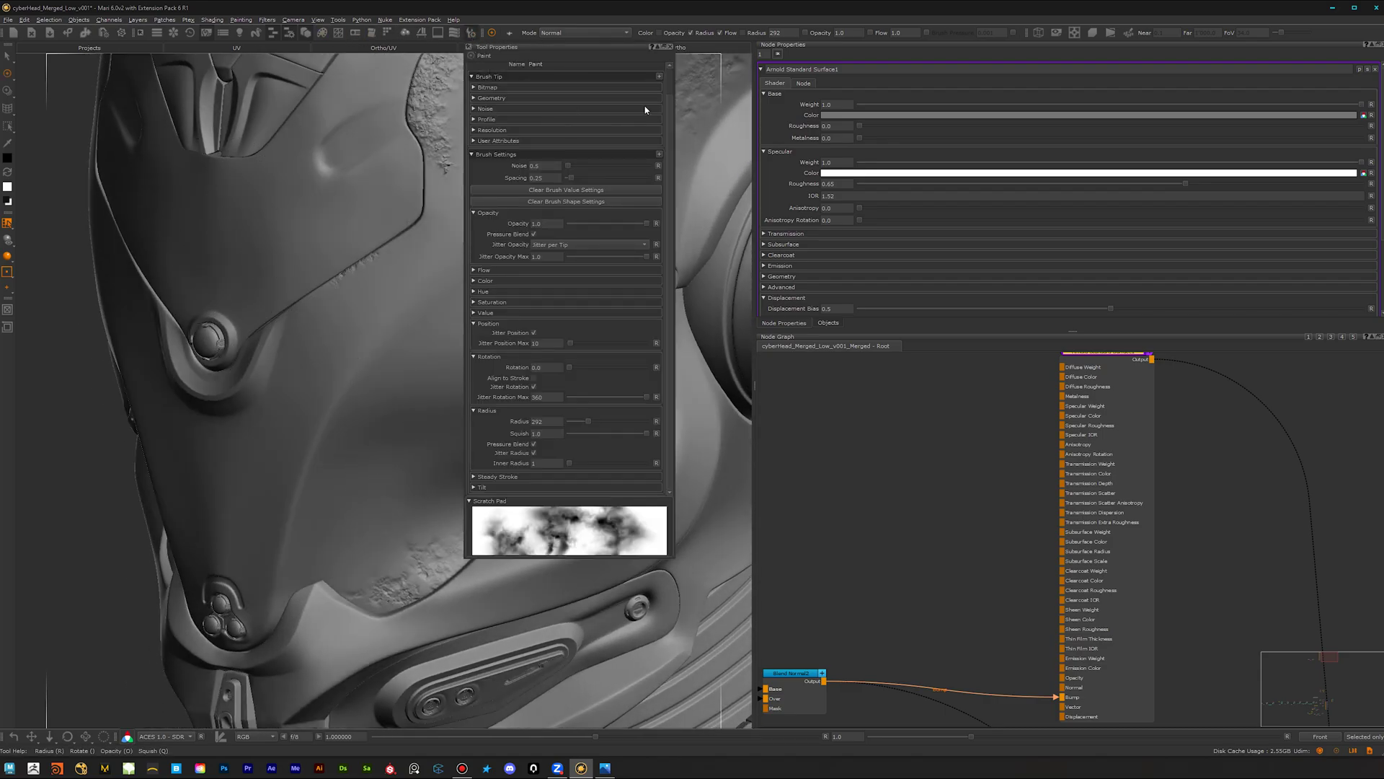
pyautogui.scroll(2, 653, 102)
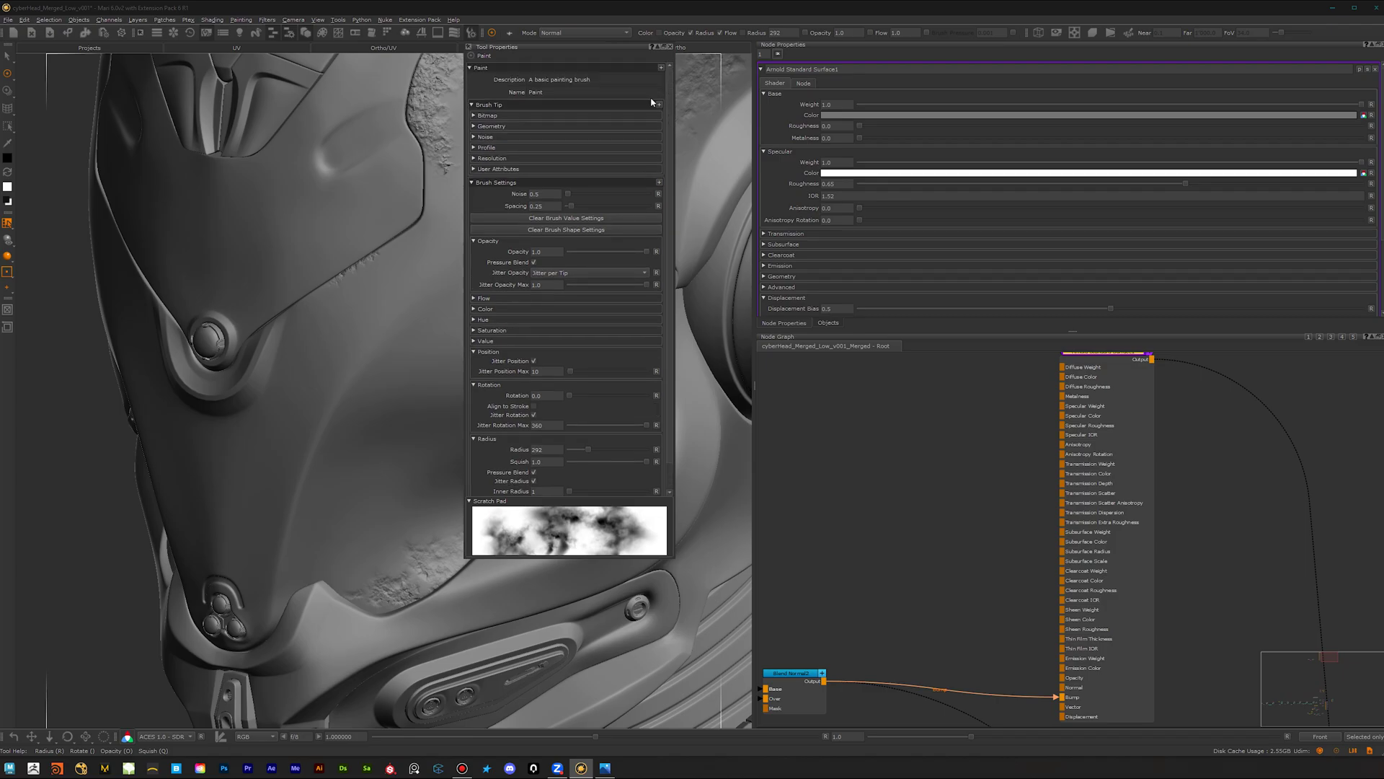
pyautogui.click(477, 115)
pyautogui.click(644, 151)
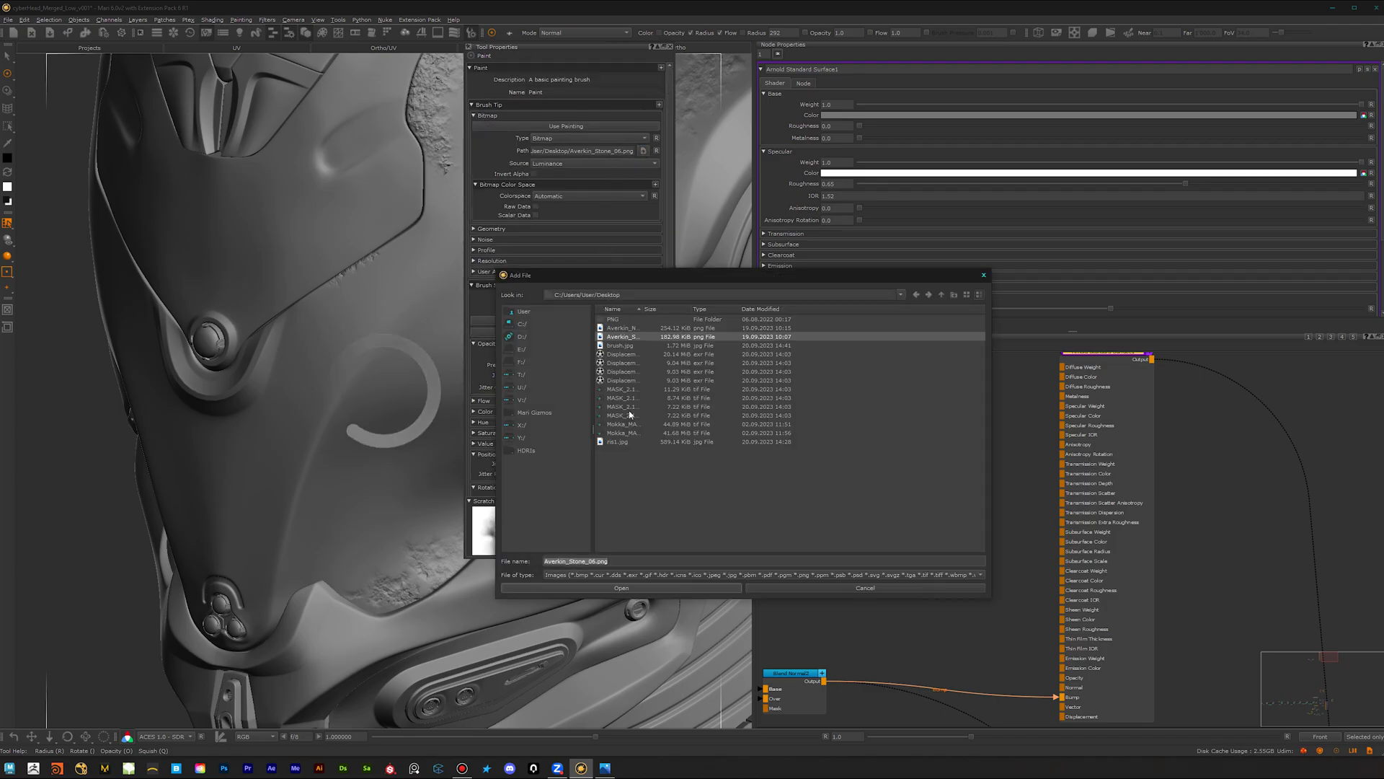
pyautogui.click(628, 328)
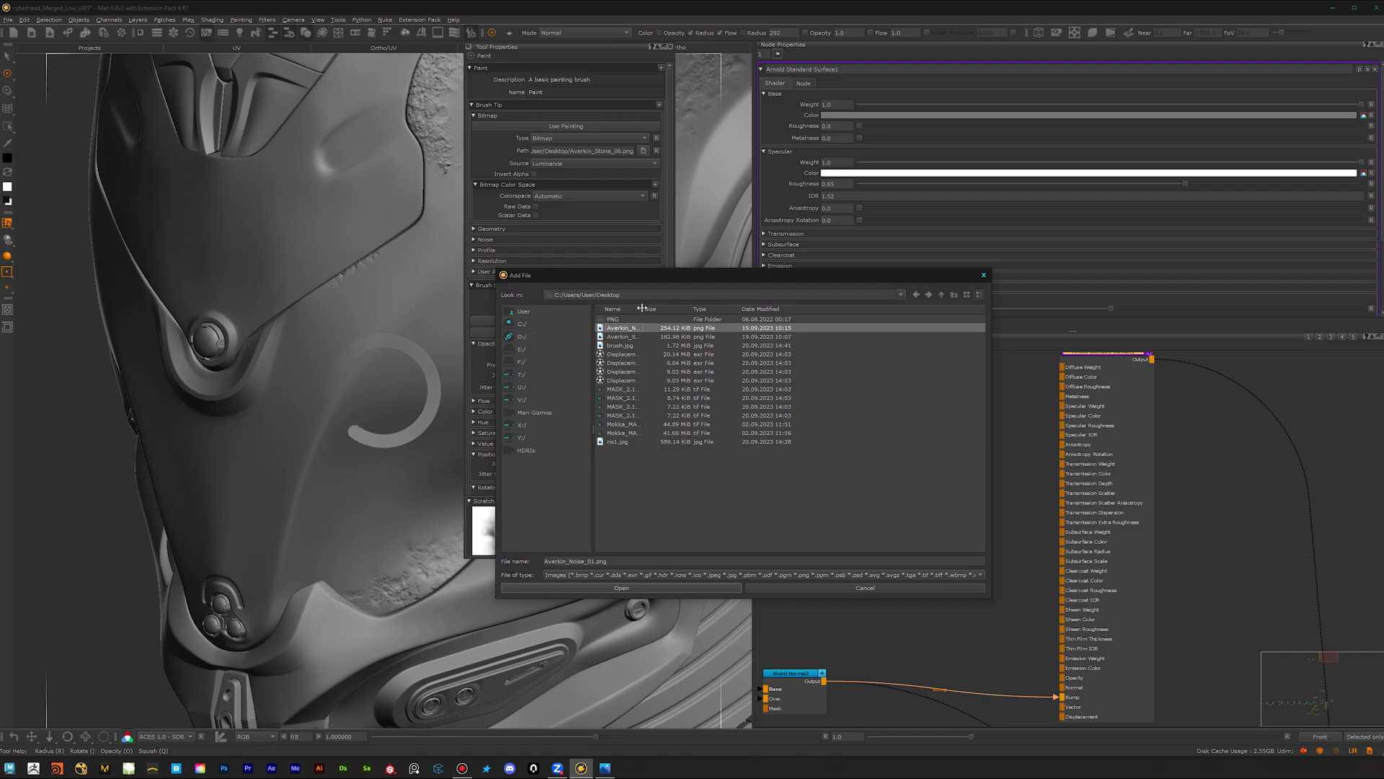
pyautogui.doubleClick(641, 309)
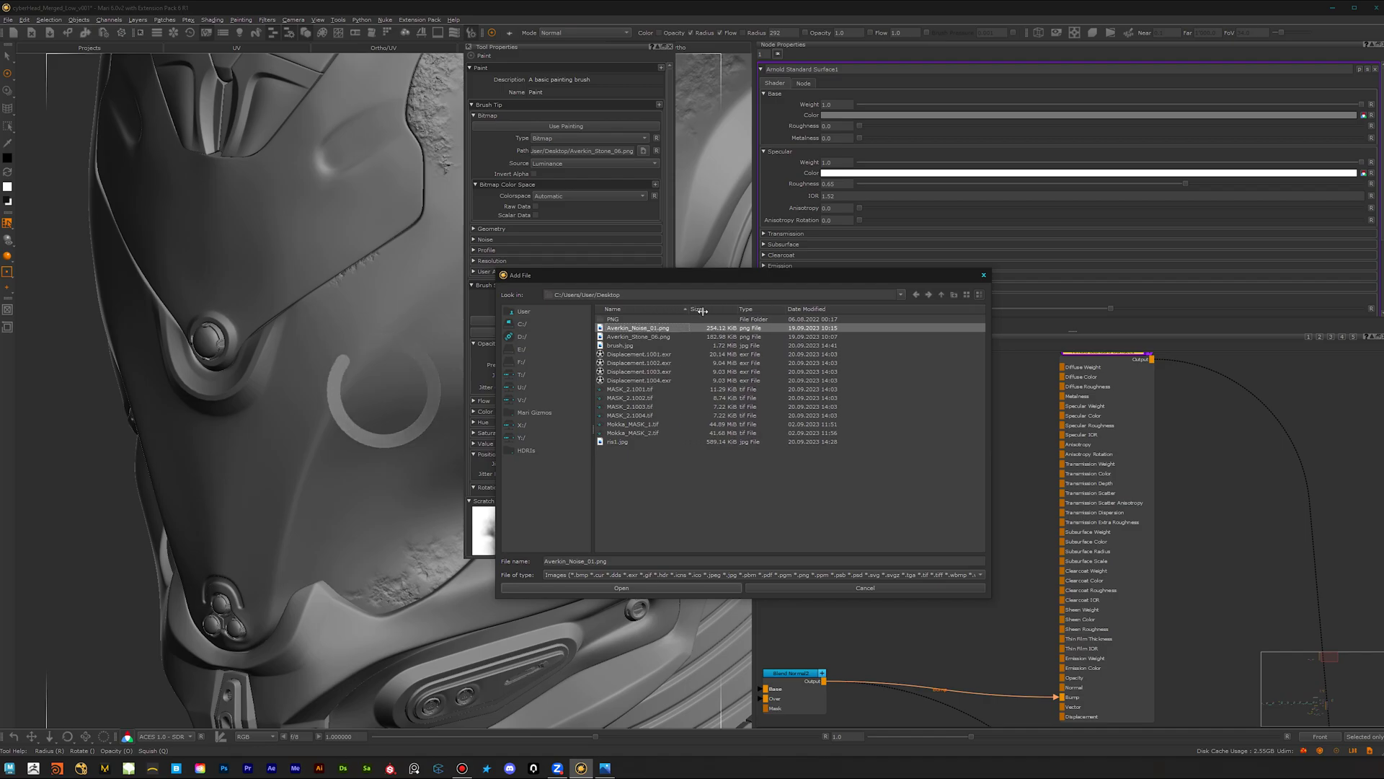
pyautogui.click(635, 590)
# - Paint fine noise bump detail over the cheek and temple around the existing patches with the new brush tip
pyautogui.keyDown('alt'); pyautogui.moveTo(378, 430); pyautogui.dragTo(349, 480, button='middle'); pyautogui.keyUp('alt')
pyautogui.moveTo(349, 480)
pyautogui.keyDown('alt'); pyautogui.mouseDown(button='right')
pyautogui.moveTo(425, 405)
pyautogui.moveTo(419, 382)
pyautogui.mouseUp(button='right'); pyautogui.keyUp('alt')
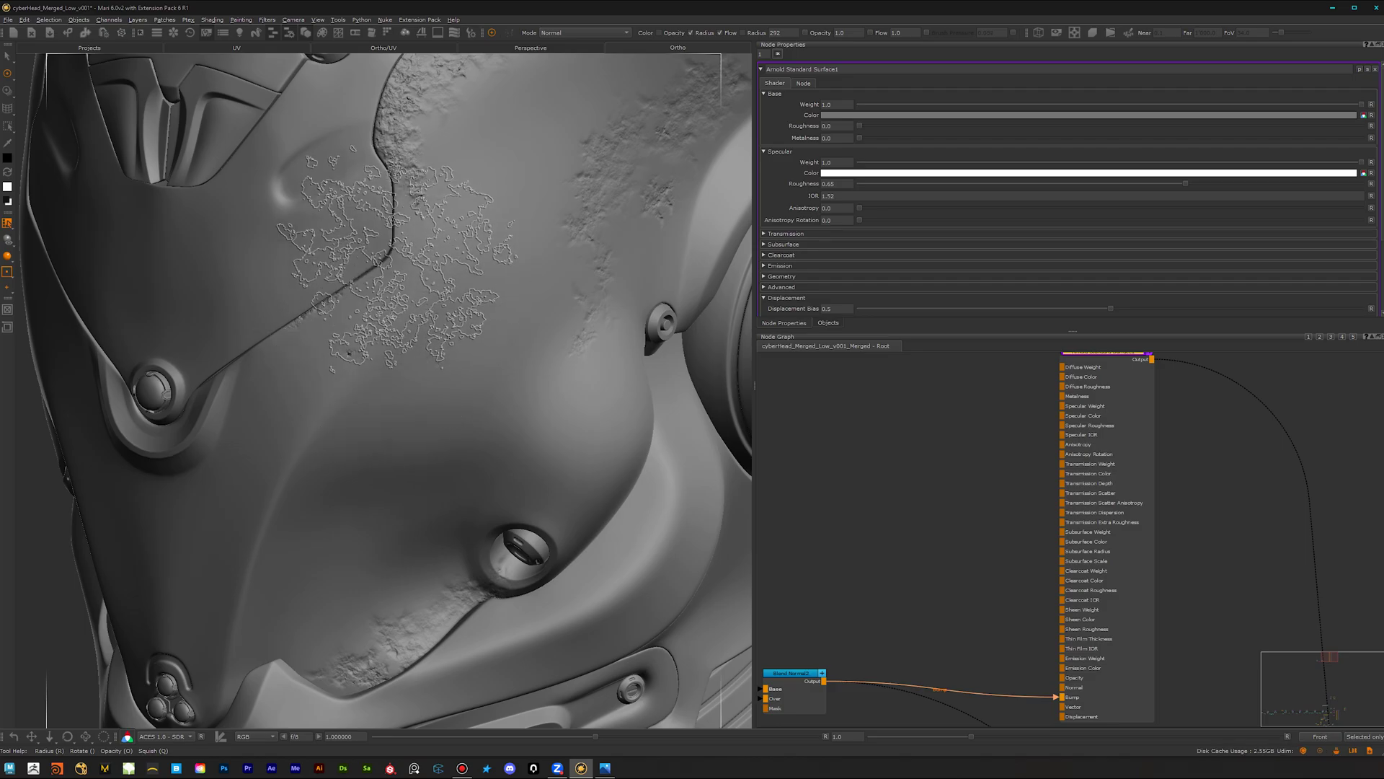
pyautogui.keyDown('alt'); pyautogui.moveTo(495, 408); pyautogui.dragTo(388, 381, button='middle'); pyautogui.keyUp('alt')
pyautogui.keyDown('alt'); pyautogui.moveTo(431, 390); pyautogui.dragTo(366, 383); pyautogui.keyUp('alt')
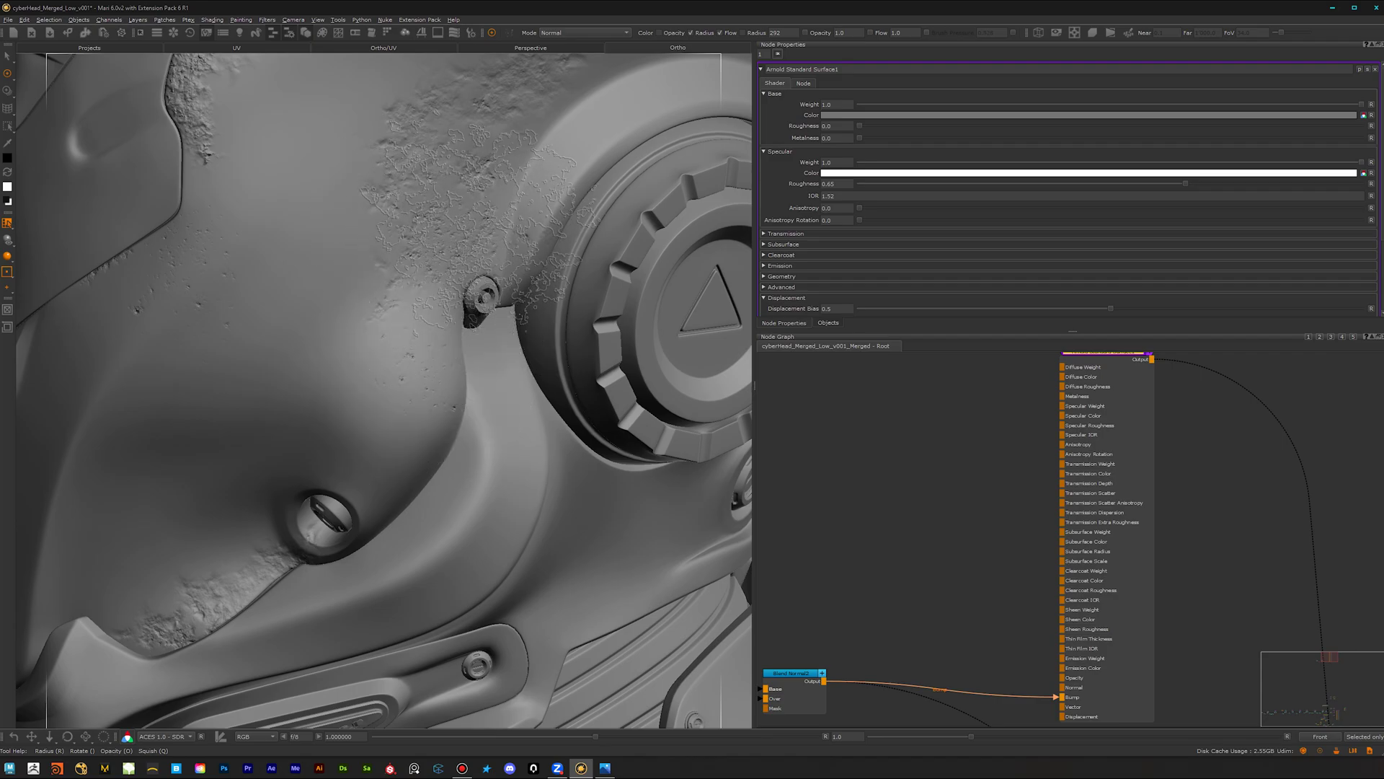
# - Examine the combined bump painting on the temple, cheek and forehead seam from several angles
pyautogui.keyDown('alt'); pyautogui.moveTo(504, 361); pyautogui.dragTo(432, 368, button='right'); pyautogui.keyUp('alt')
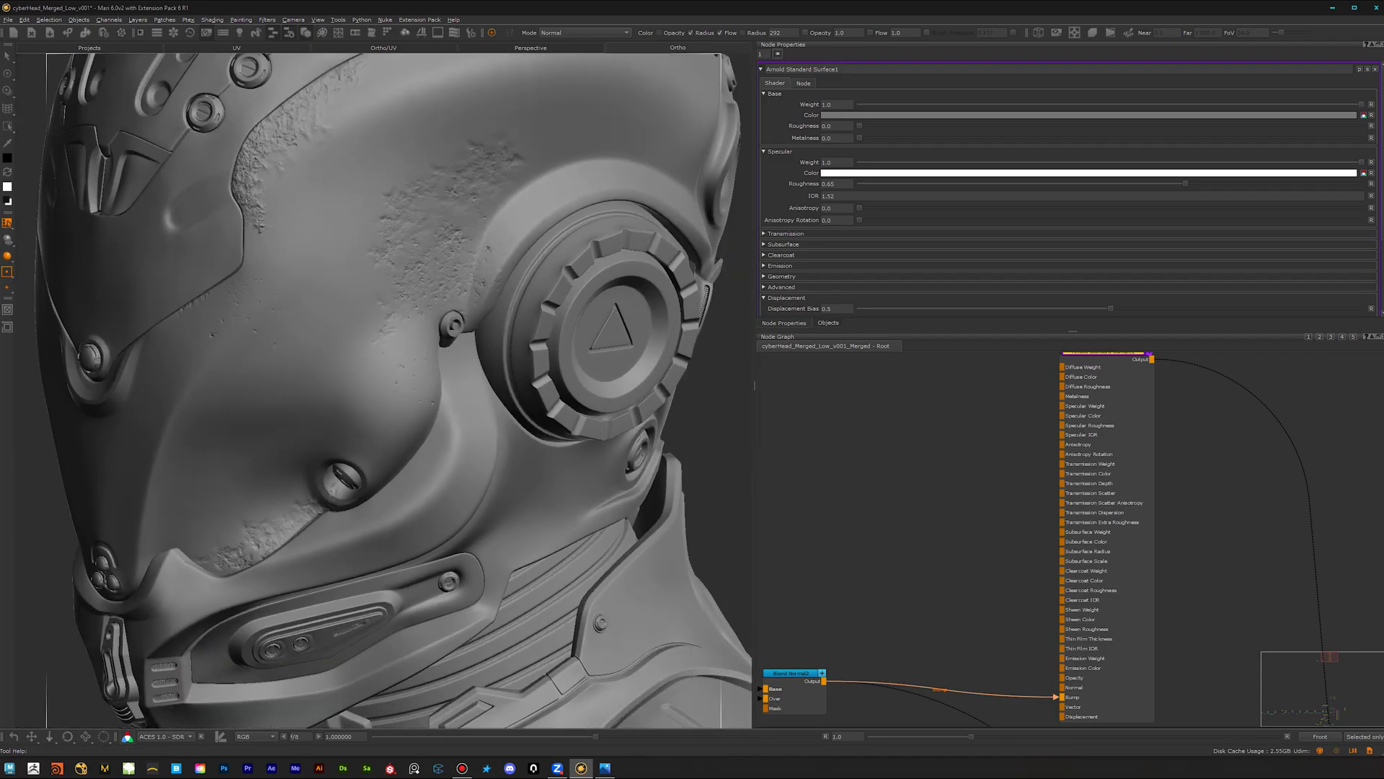
pyautogui.keyDown('alt'); pyautogui.moveTo(432, 368); pyautogui.dragTo(447, 419, button='middle'); pyautogui.keyUp('alt')
pyautogui.keyDown('alt'); pyautogui.moveTo(447, 382); pyautogui.dragTo(477, 383); pyautogui.keyUp('alt')
pyautogui.keyDown('alt'); pyautogui.moveTo(474, 325); pyautogui.dragTo(478, 380, button='middle'); pyautogui.keyUp('alt')
pyautogui.keyDown('alt'); pyautogui.moveTo(478, 380); pyautogui.dragTo(456, 346, button='right'); pyautogui.keyUp('alt')
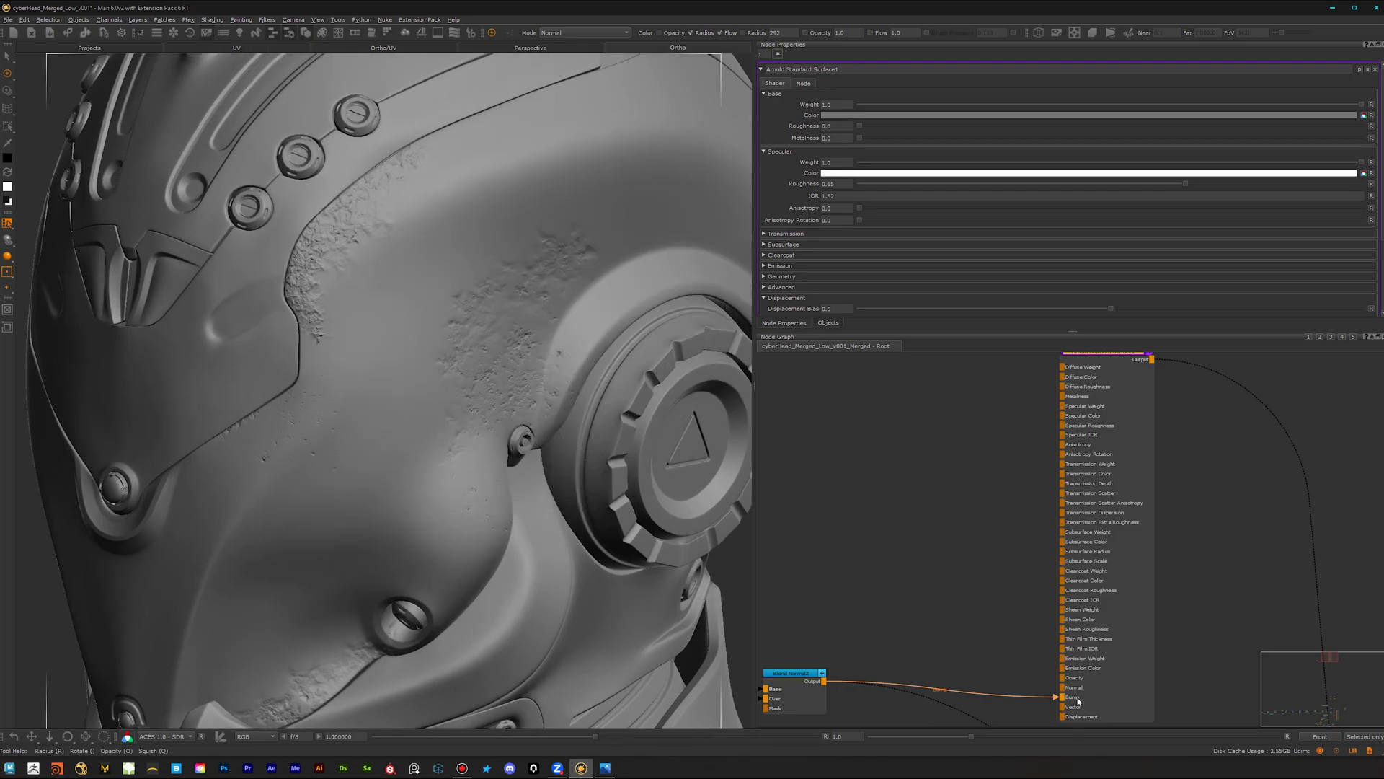
# - Examine the bump detail around the ear disc, temple and cheek from closer and rotated views
pyautogui.moveTo(485, 400)
pyautogui.keyDown('alt'); pyautogui.mouseDown(button='middle')
pyautogui.moveTo(491, 426)
pyautogui.moveTo(426, 504)
pyautogui.mouseUp(button='middle'); pyautogui.keyUp('alt')
pyautogui.keyDown('alt'); pyautogui.moveTo(426, 505); pyautogui.dragTo(360, 519); pyautogui.keyUp('alt')
pyautogui.keyDown('alt'); pyautogui.moveTo(360, 519); pyautogui.dragTo(389, 497, button='middle'); pyautogui.keyUp('alt')
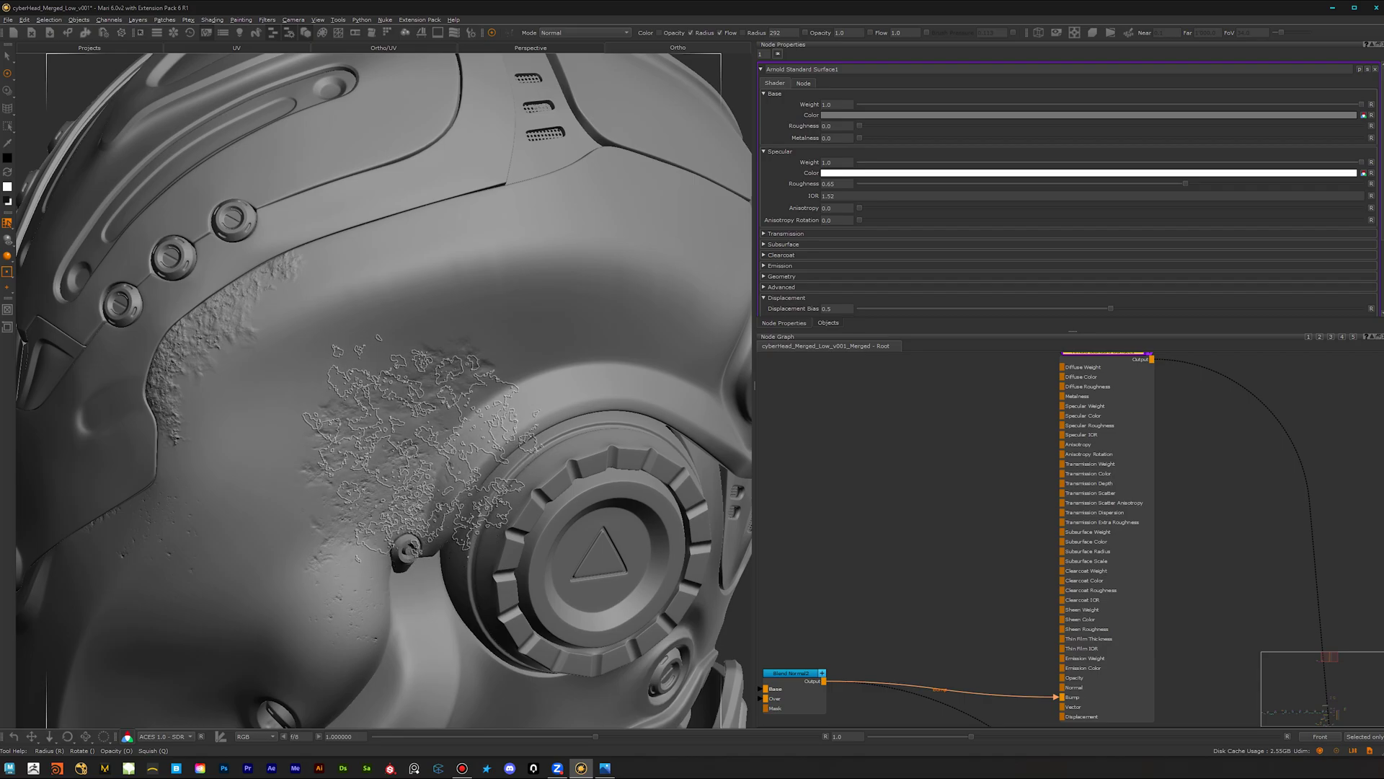
pyautogui.keyDown('alt'); pyautogui.moveTo(409, 419); pyautogui.dragTo(405, 442, button='middle'); pyautogui.keyUp('alt')
pyautogui.keyDown('alt'); pyautogui.moveTo(404, 442); pyautogui.dragTo(418, 447, button='right'); pyautogui.keyUp('alt')
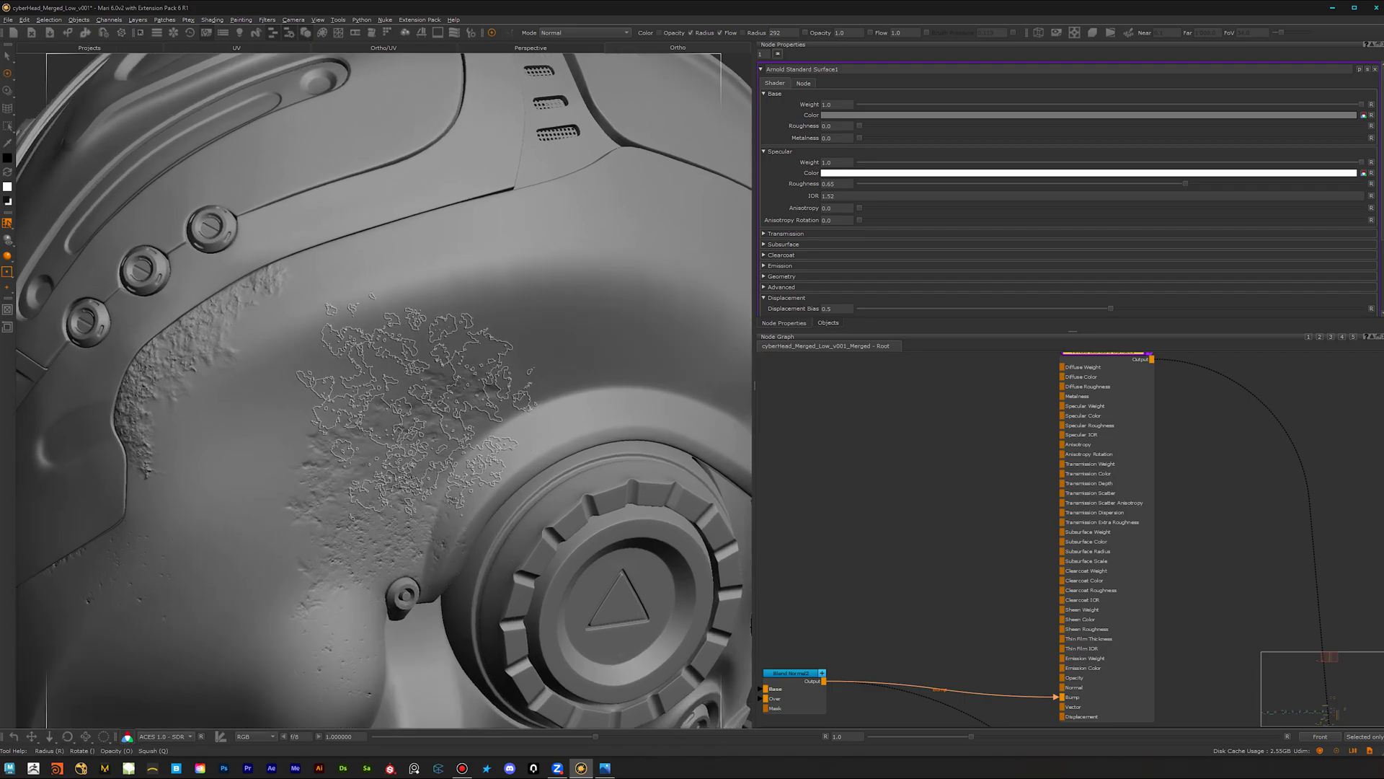
pyautogui.keyDown('alt'); pyautogui.moveTo(415, 408); pyautogui.dragTo(404, 466); pyautogui.keyUp('alt')
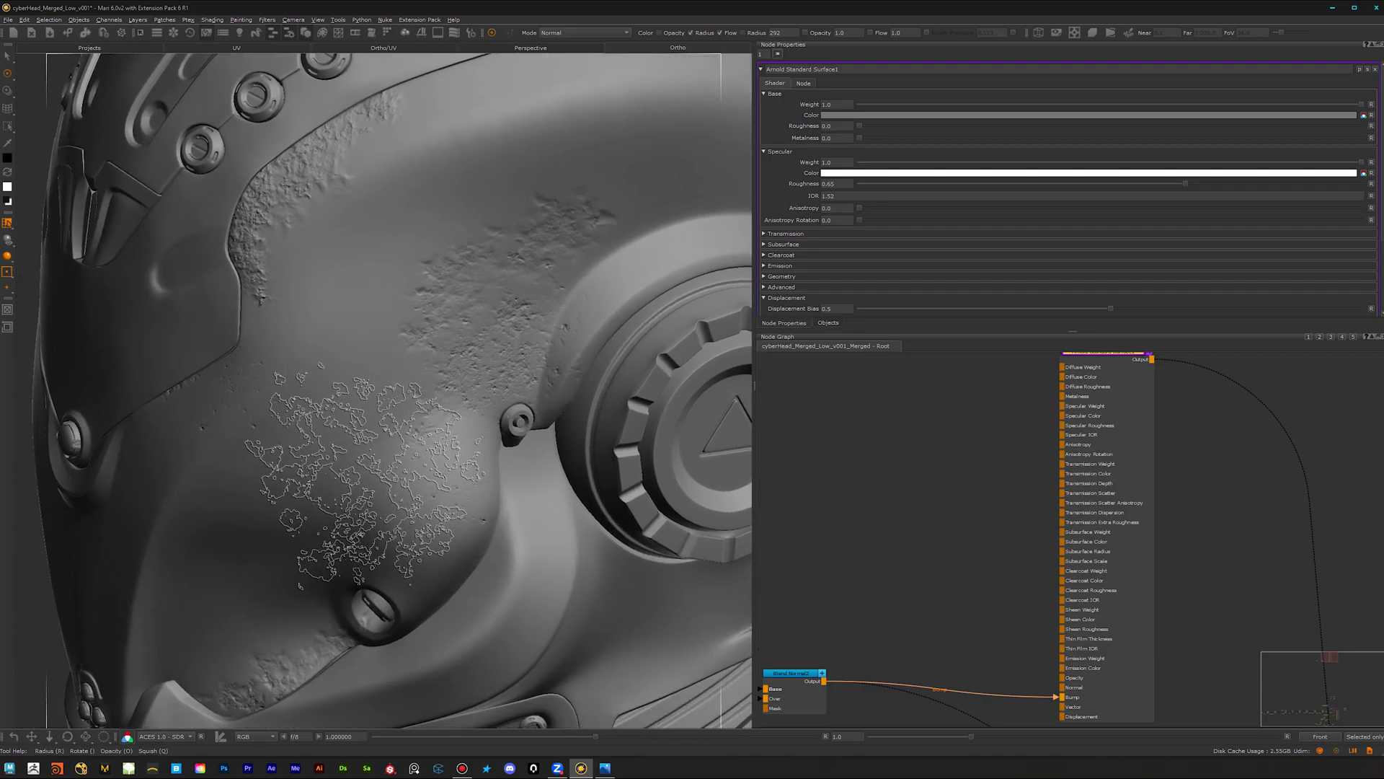
pyautogui.keyDown('alt'); pyautogui.moveTo(366, 489); pyautogui.dragTo(427, 439, button='middle'); pyautogui.keyUp('alt')
# - Stamp a dab of noise bump detail beside the round bolt at the lower tip of the forehead plate
pyautogui.keyDown('alt'); pyautogui.moveTo(373, 462); pyautogui.dragTo(520, 429); pyautogui.keyUp('alt')
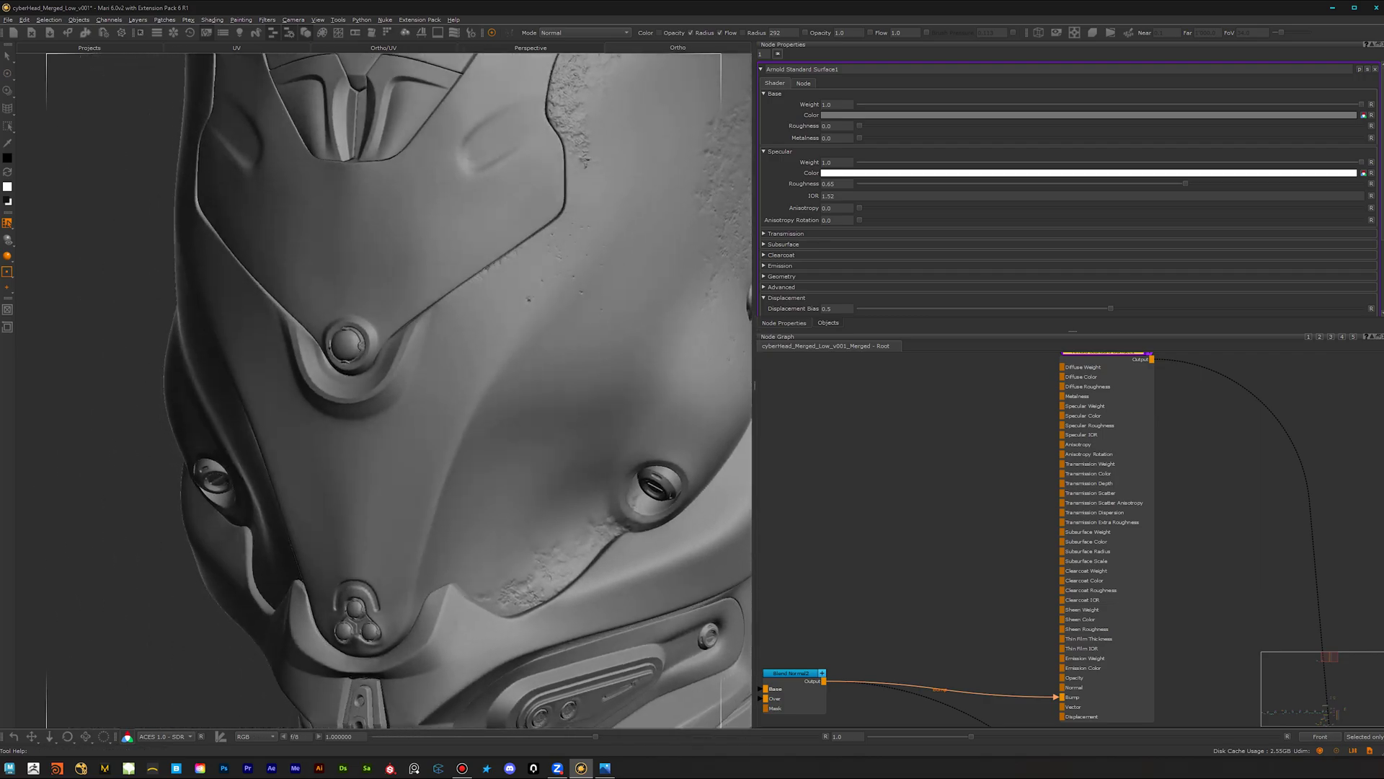
pyautogui.keyDown('alt'); pyautogui.moveTo(490, 375); pyautogui.dragTo(492, 364); pyautogui.keyUp('alt')
pyautogui.keyDown('alt'); pyautogui.moveTo(492, 364); pyautogui.dragTo(431, 368, button='middle'); pyautogui.keyUp('alt')
pyautogui.keyDown('alt'); pyautogui.moveTo(431, 368); pyautogui.dragTo(444, 382, button='right'); pyautogui.keyUp('alt')
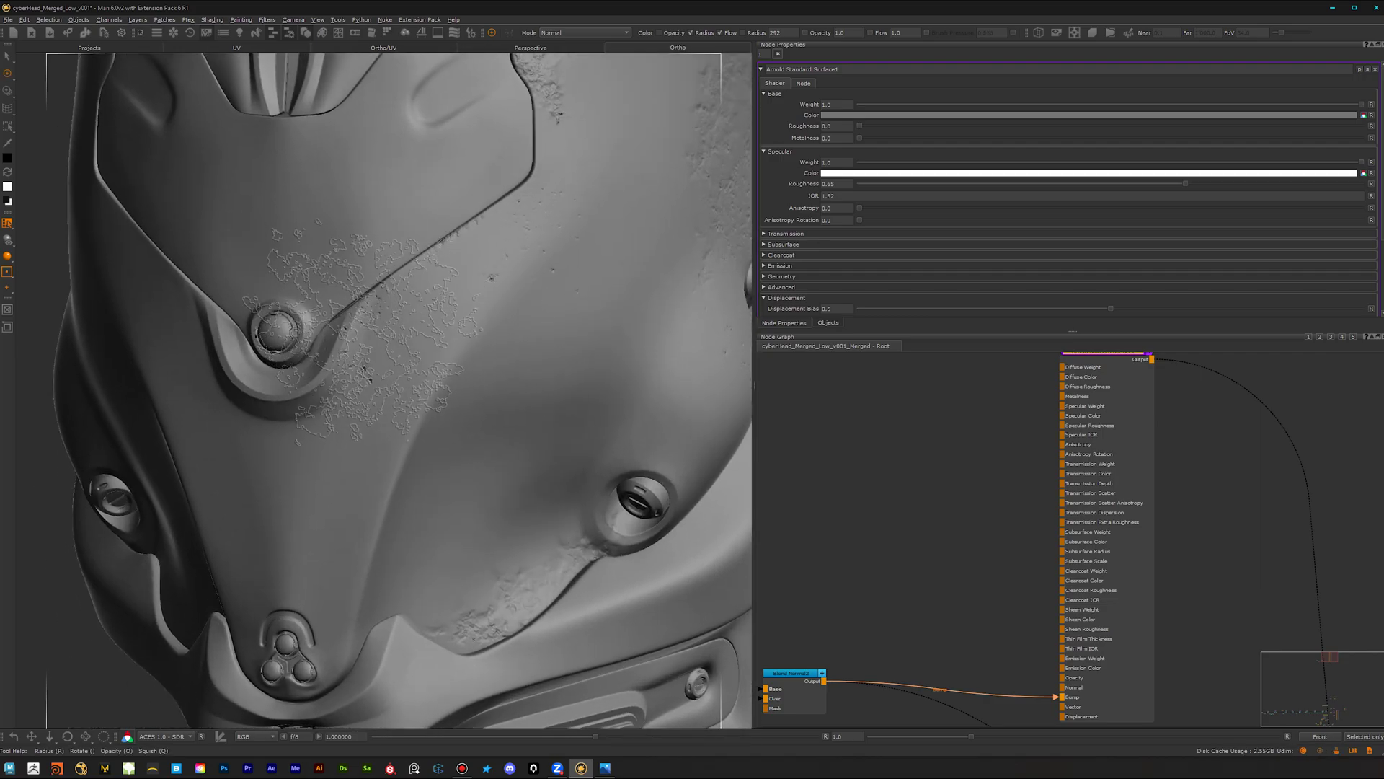
pyautogui.click(361, 331)
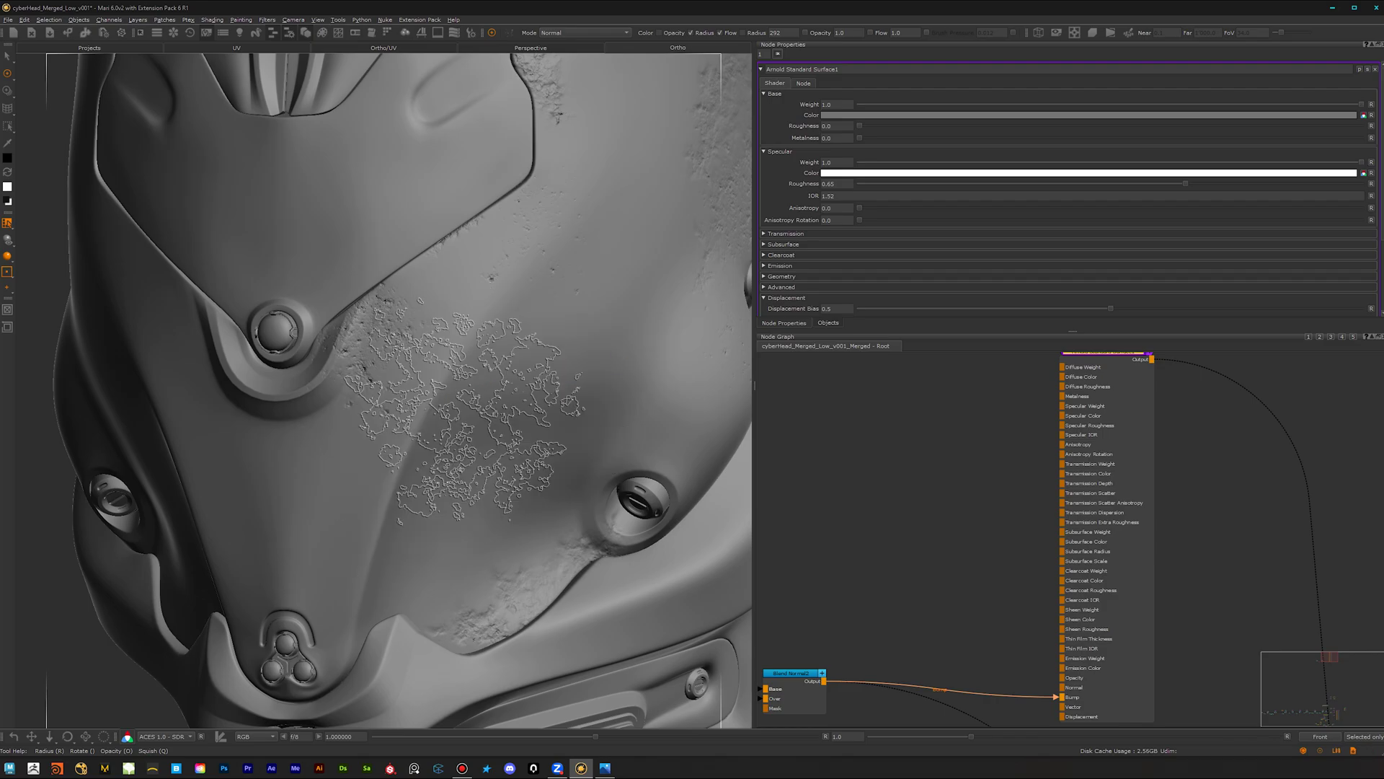
# - Swap the foreground colour to white and paint dense noise bump detail over the temple along the forehead plate seam
pyautogui.moveTo(533, 414)
pyautogui.keyDown('alt'); pyautogui.mouseDown(button='right')
pyautogui.moveTo(476, 392)
pyautogui.moveTo(475, 360)
pyautogui.mouseUp(button='right'); pyautogui.keyUp('alt')
pyautogui.keyDown('alt'); pyautogui.moveTo(475, 360); pyautogui.dragTo(459, 412, button='middle'); pyautogui.keyUp('alt')
pyautogui.keyDown('alt'); pyautogui.moveTo(502, 498); pyautogui.dragTo(520, 412); pyautogui.keyUp('alt')
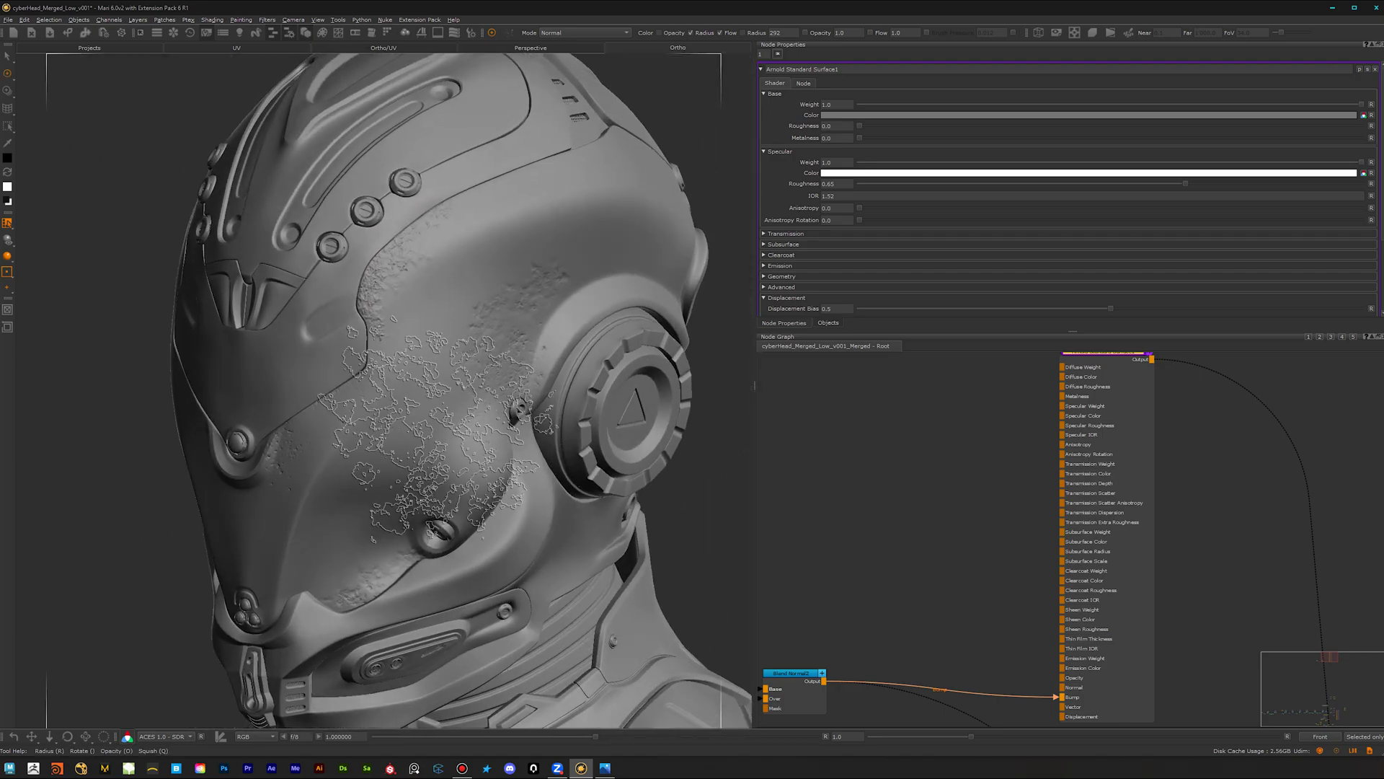
pyautogui.press('x')
pyautogui.moveTo(433, 380); pyautogui.dragTo(463, 270)
pyautogui.moveTo(375, 405); pyautogui.dragTo(367, 309)
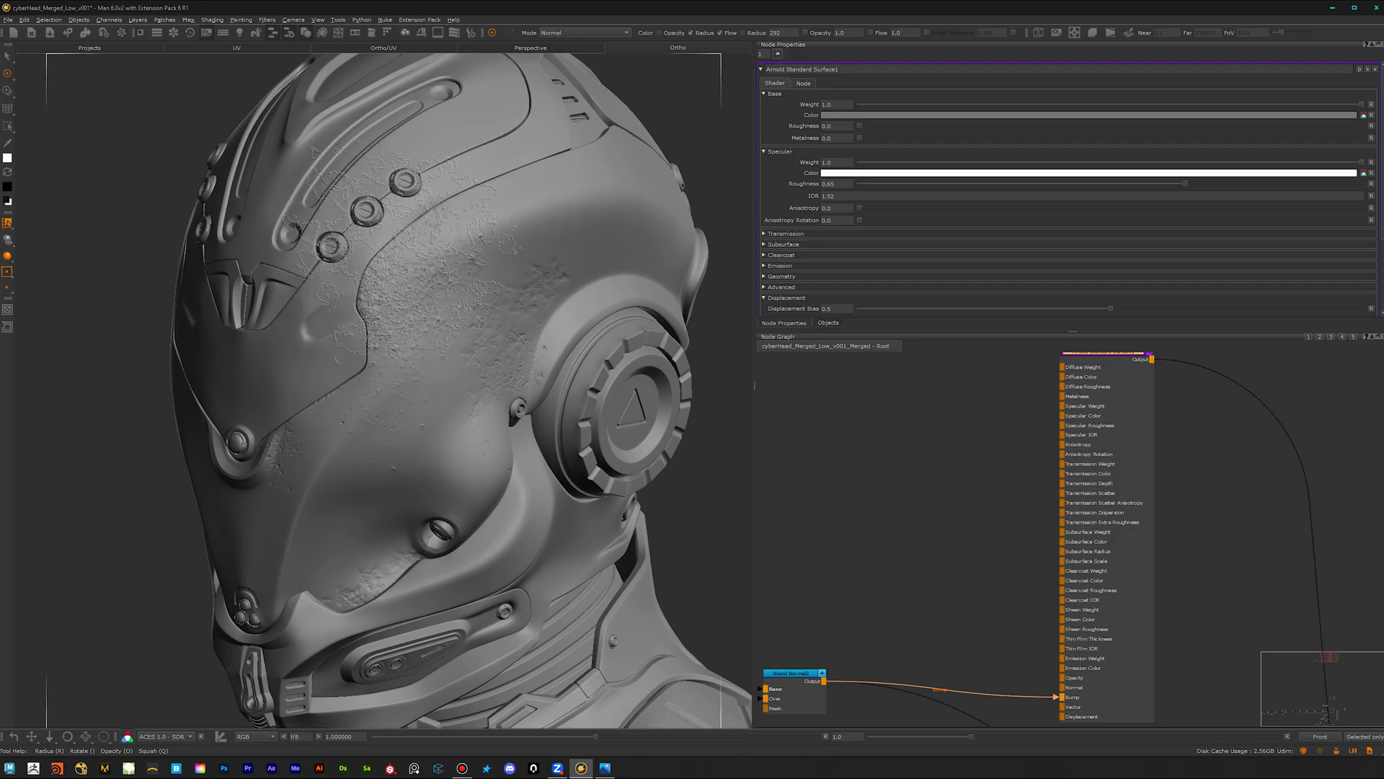
pyautogui.keyDown('alt'); pyautogui.moveTo(470, 344); pyautogui.dragTo(437, 382, button='middle'); pyautogui.keyUp('alt')
pyautogui.scroll(6, 438, 382)
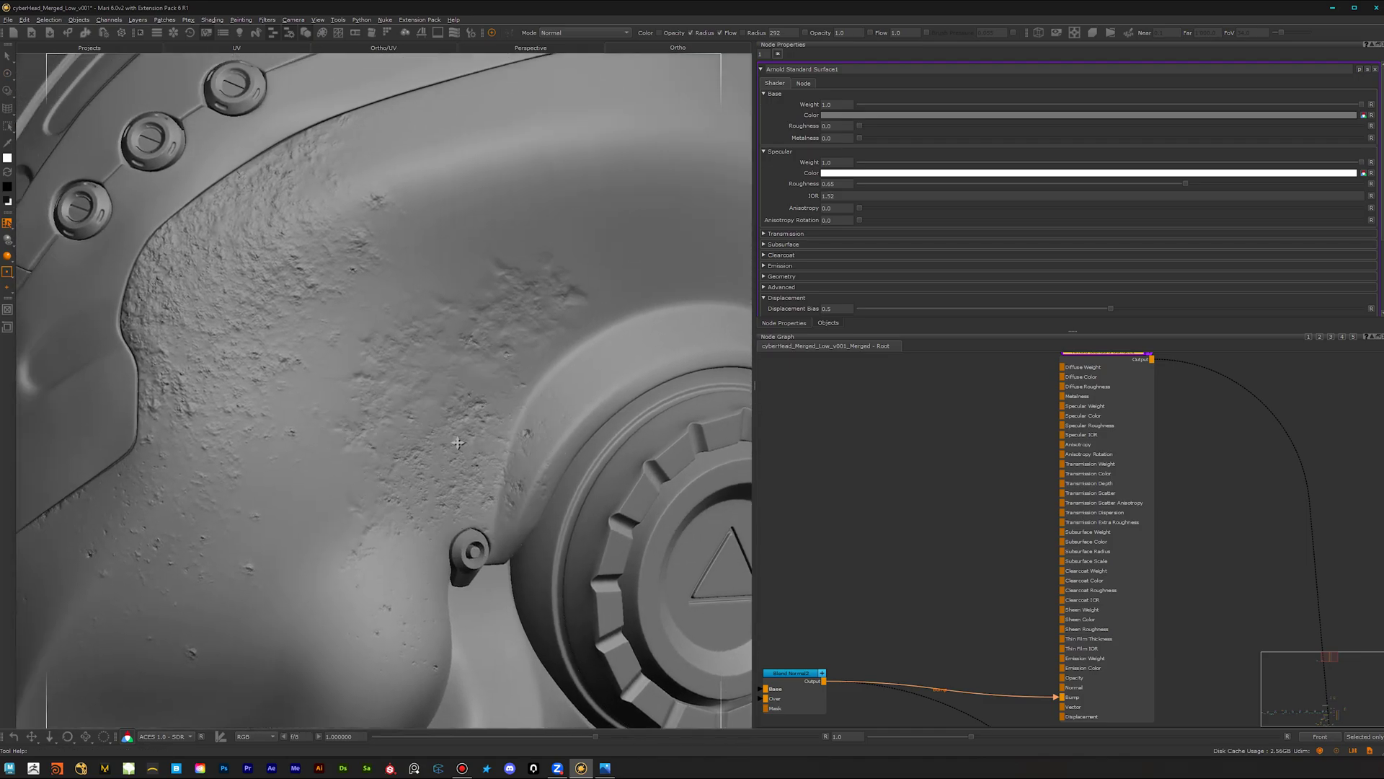
pyautogui.scroll(3, 458, 443)
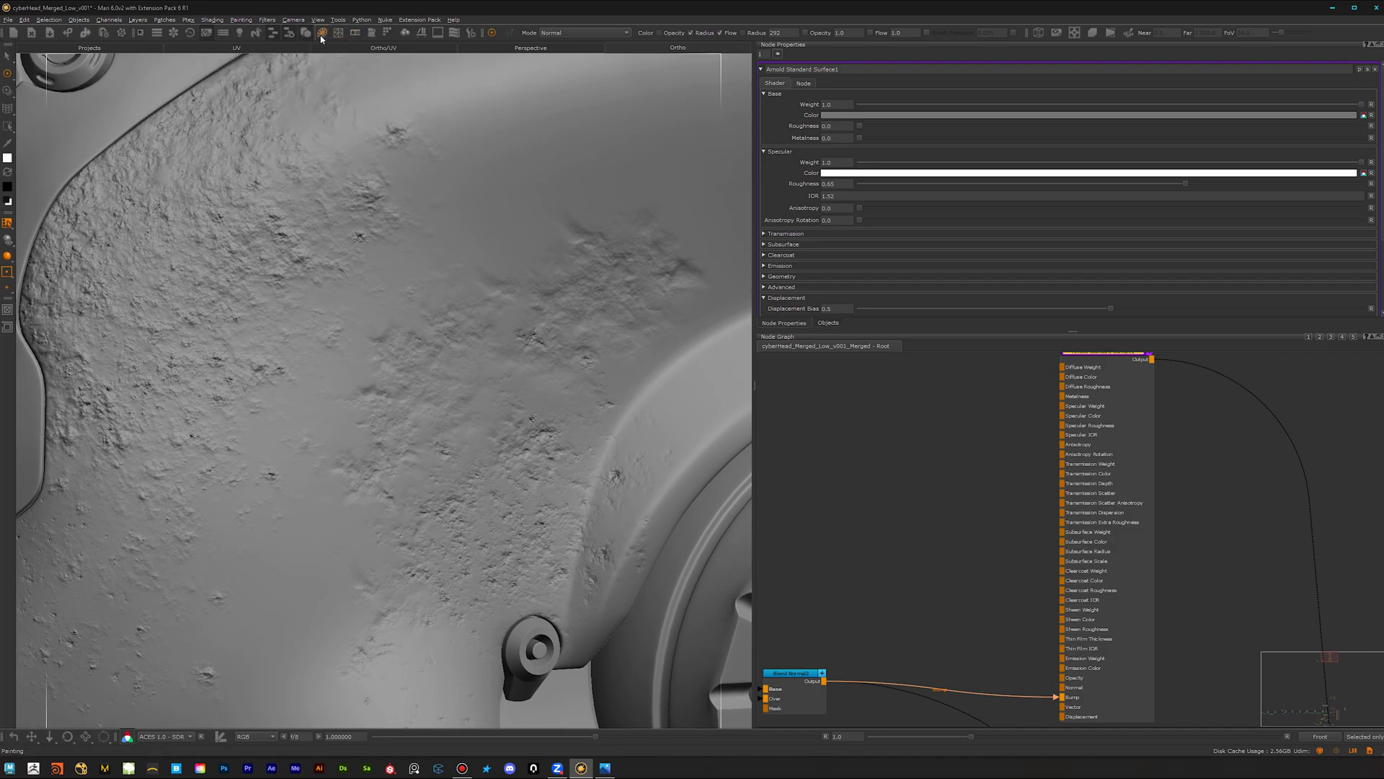
# - Set the brush's Value random jitter to Jitter per Tip with a 0.0 to 1.0 range, and review the other brush settings
pyautogui.click(471, 33)
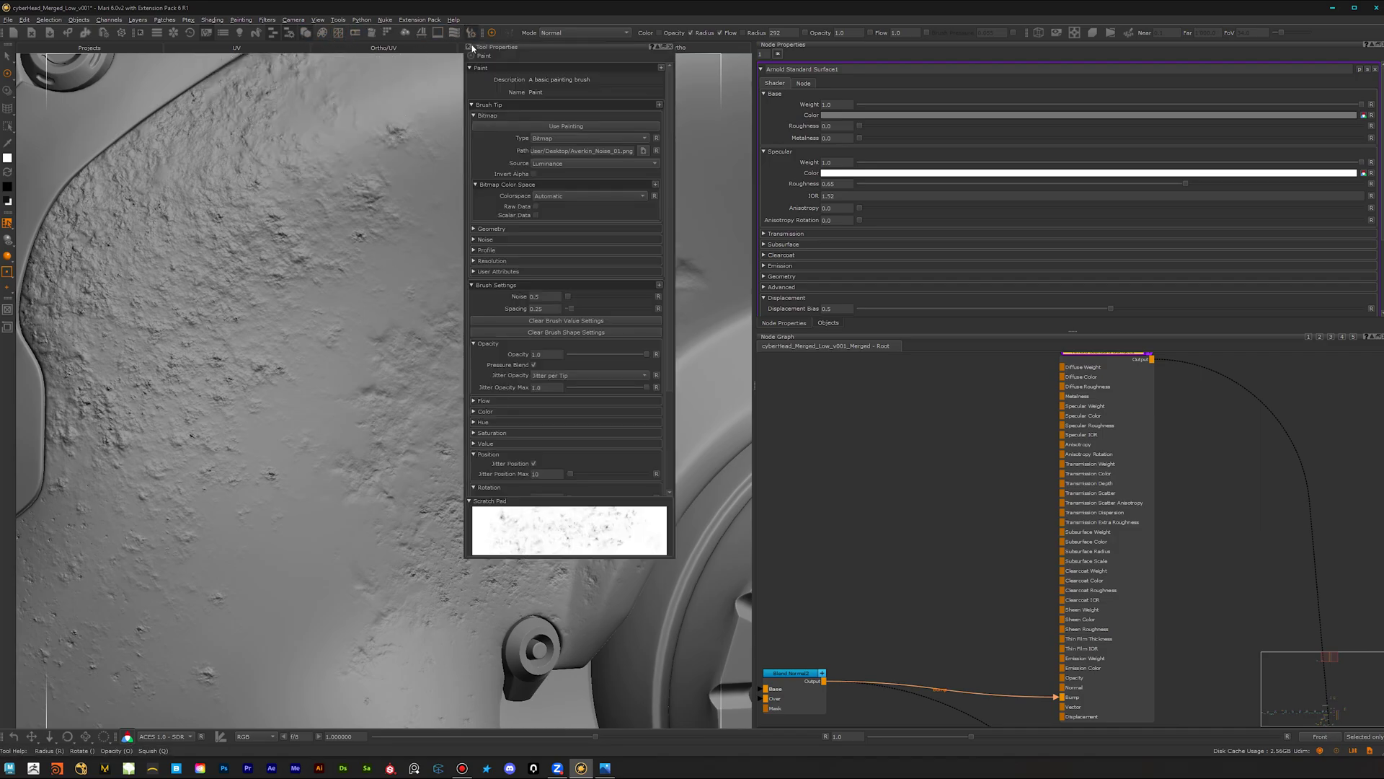
pyautogui.scroll(-5, 498, 418)
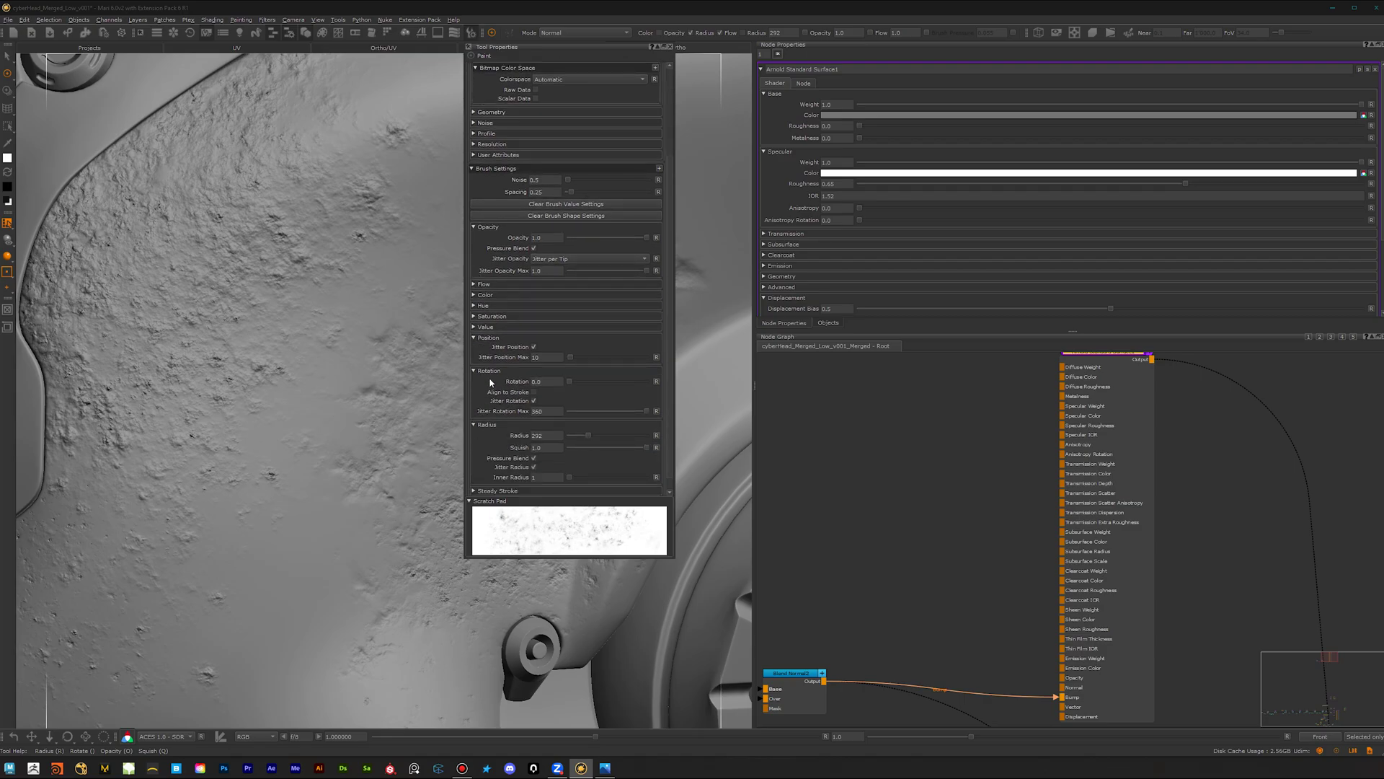
pyautogui.scroll(-1, 497, 425)
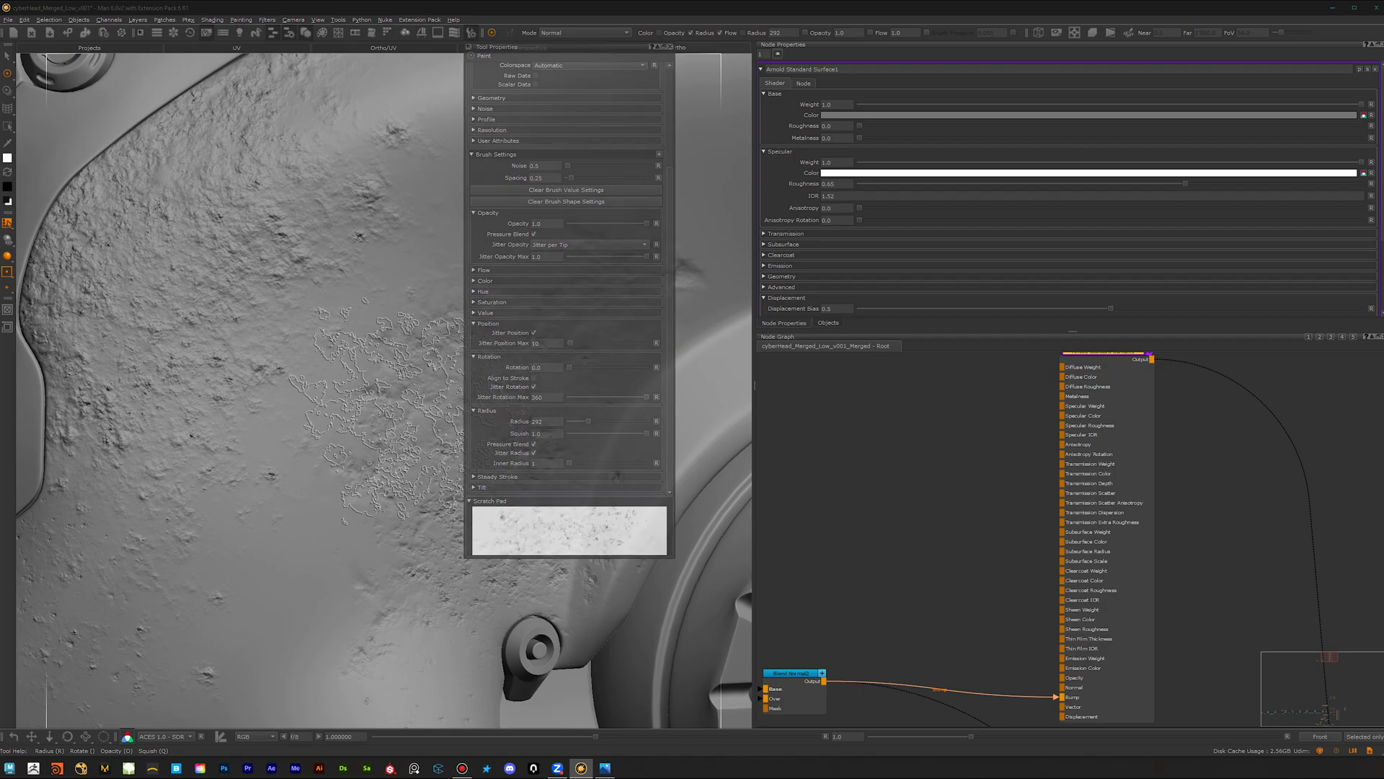
pyautogui.click(473, 313)
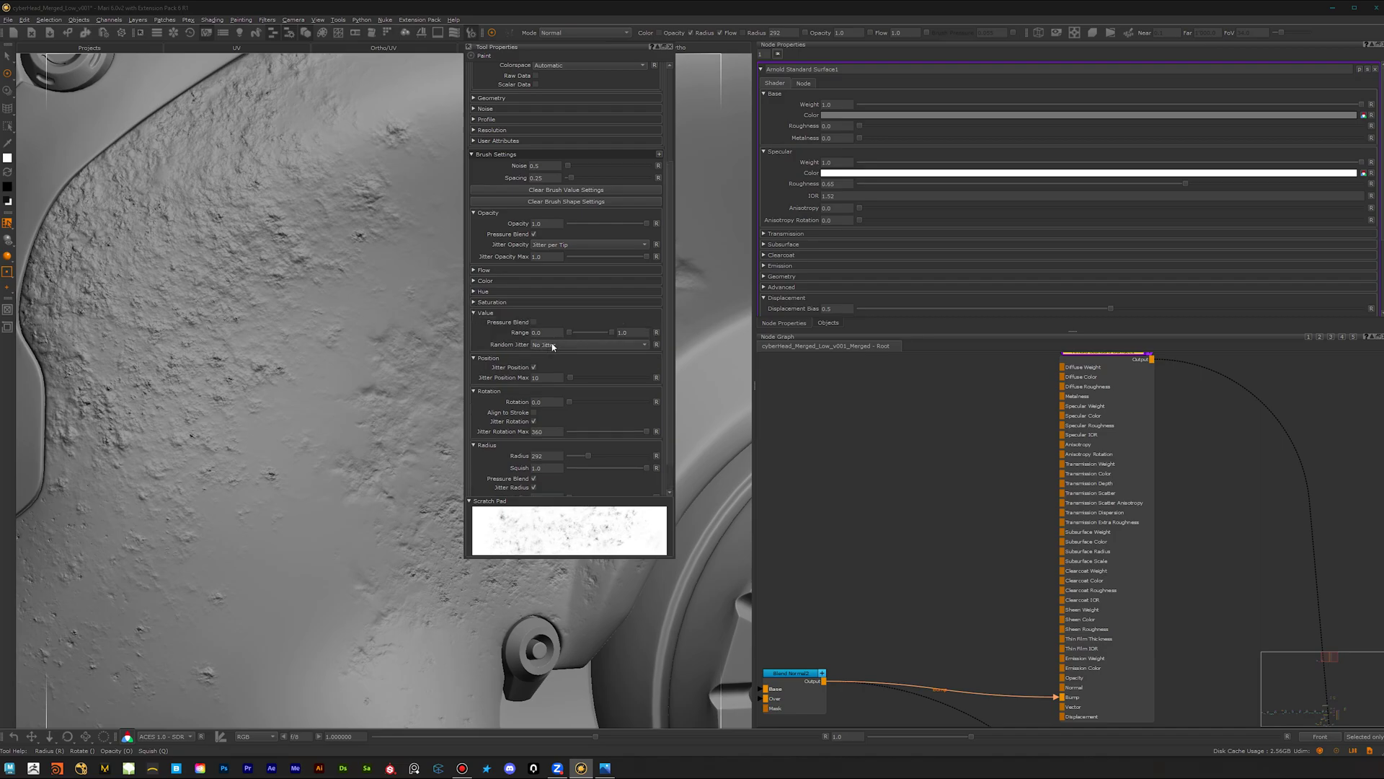
pyautogui.click(549, 346)
pyautogui.click(566, 365)
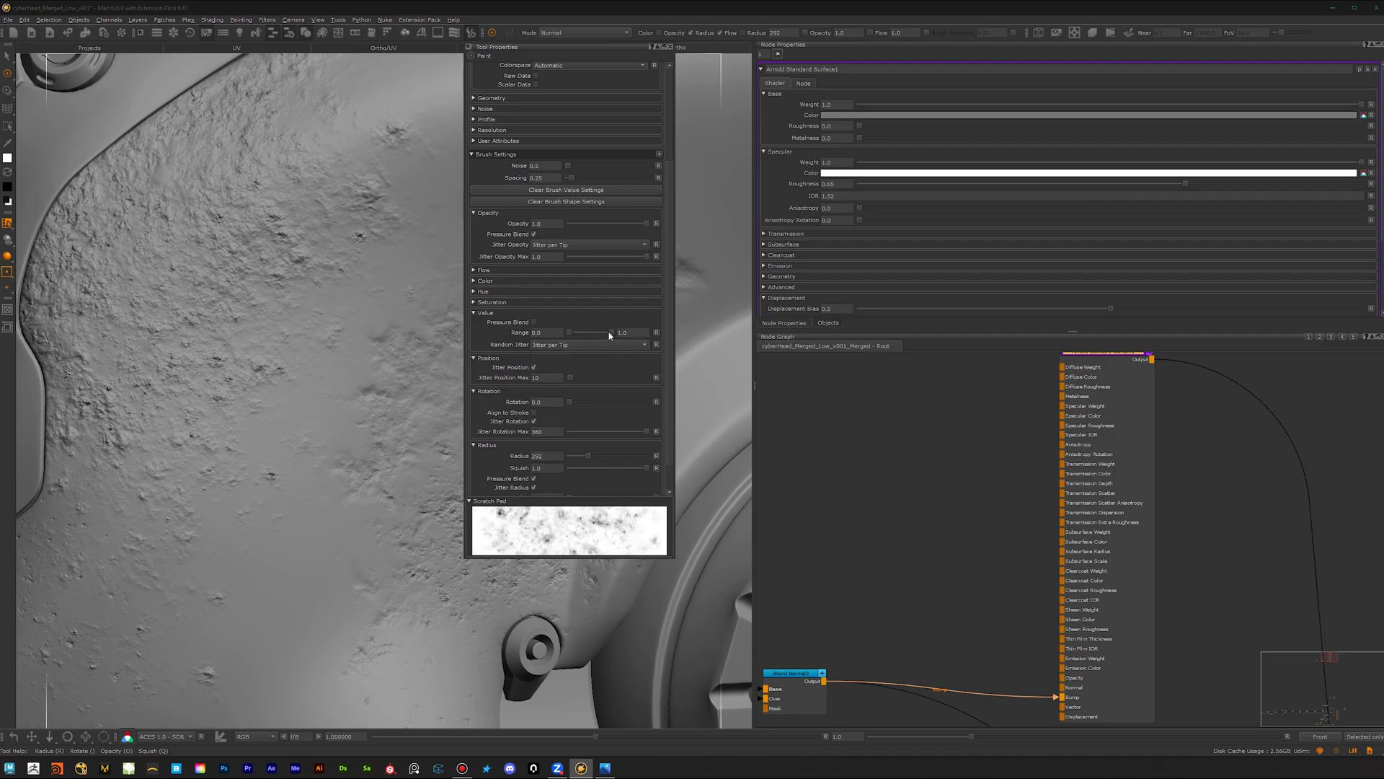
pyautogui.moveTo(609, 332)
pyautogui.mouseDown()
pyautogui.moveTo(588, 333)
pyautogui.moveTo(615, 334)
pyautogui.mouseUp()
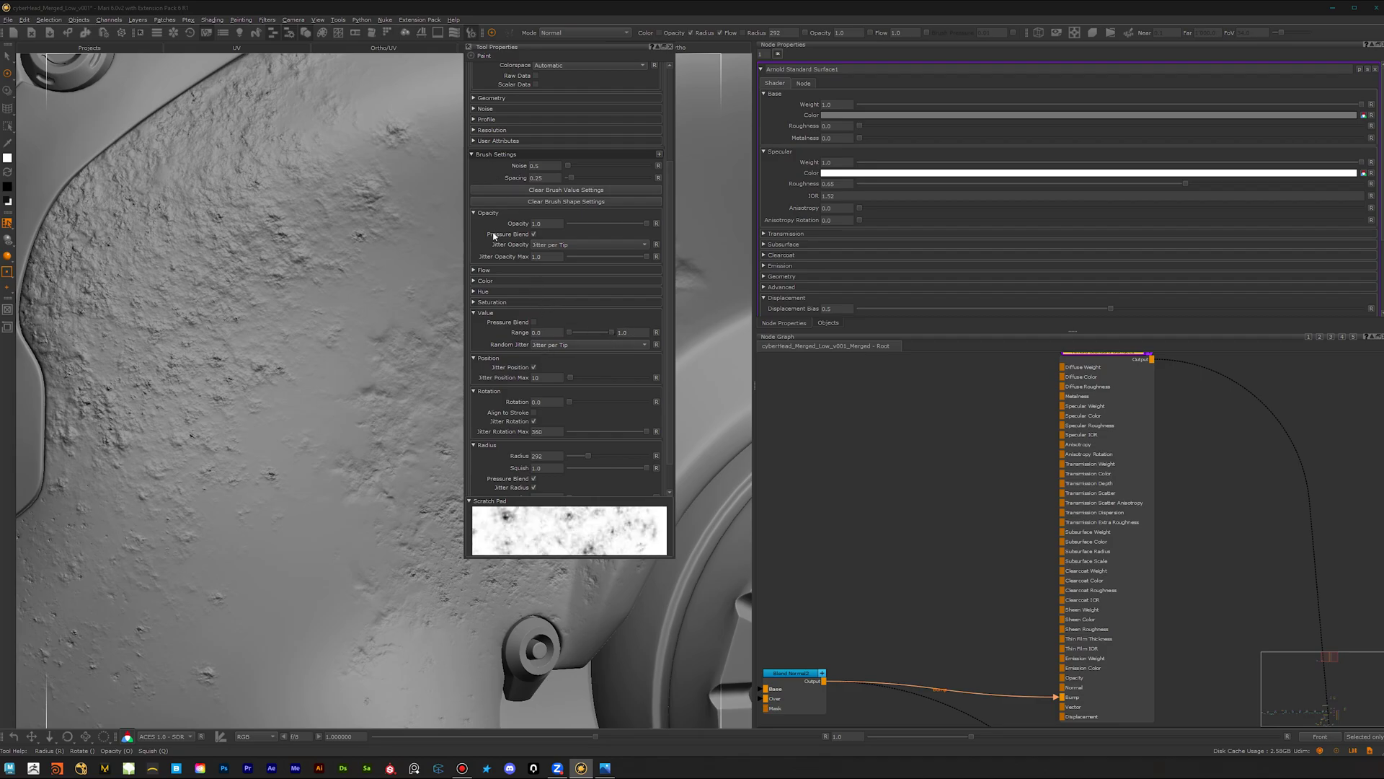
pyautogui.scroll(-2, 499, 346)
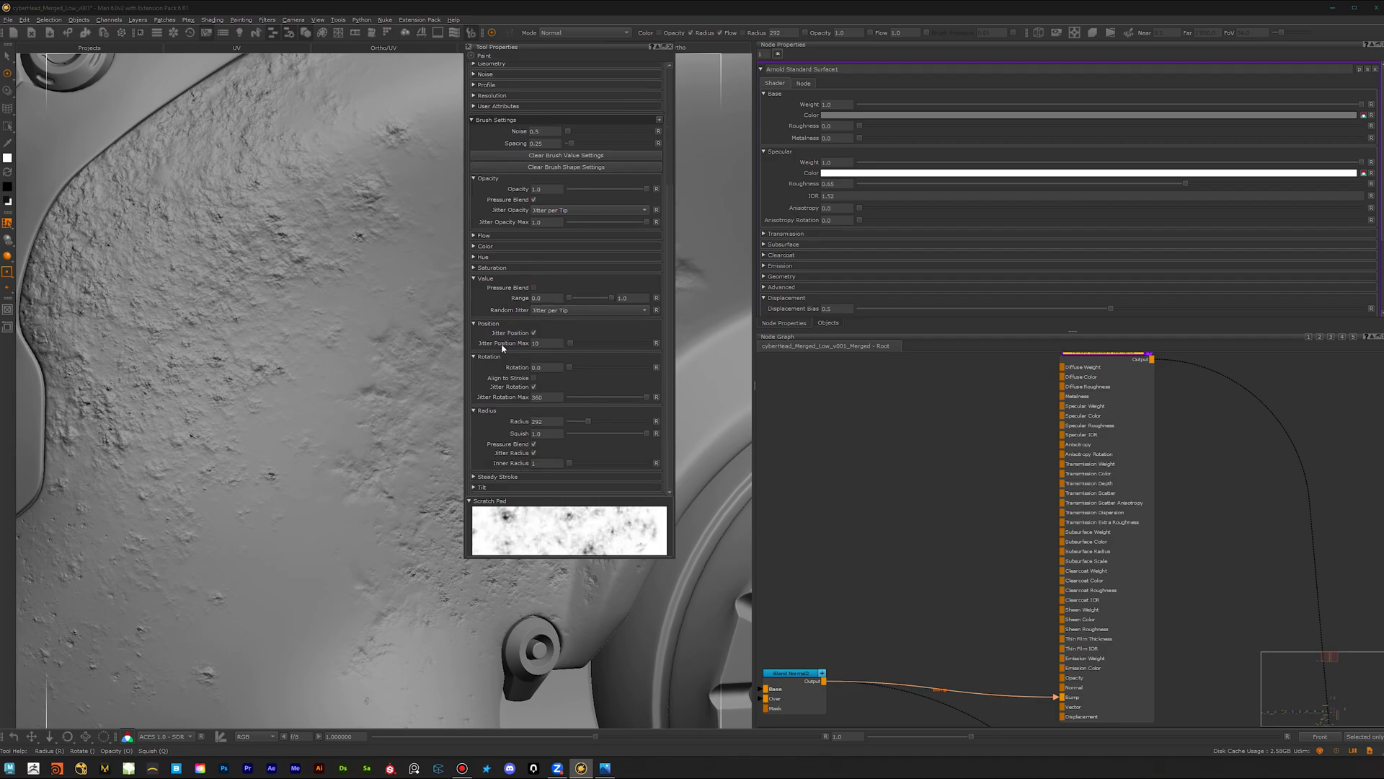
pyautogui.scroll(10, 505, 347)
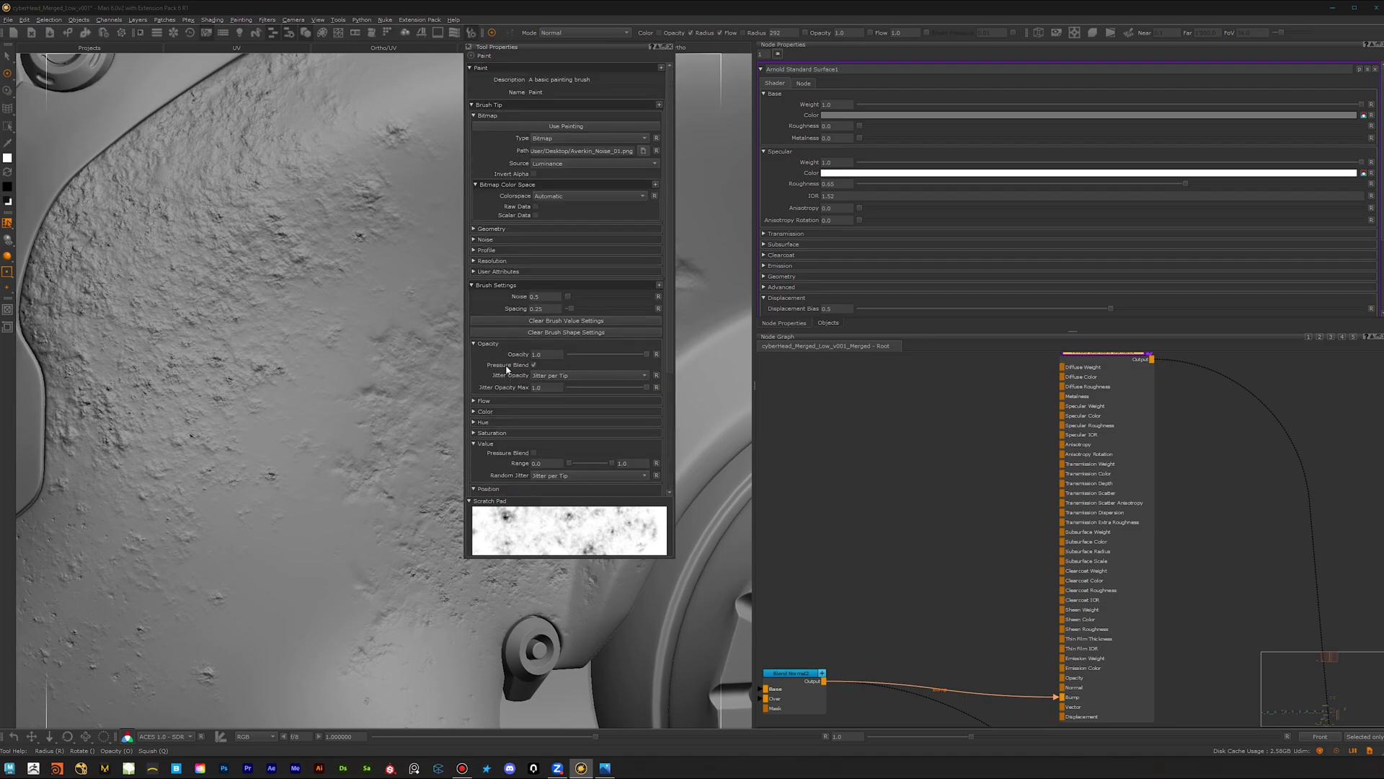